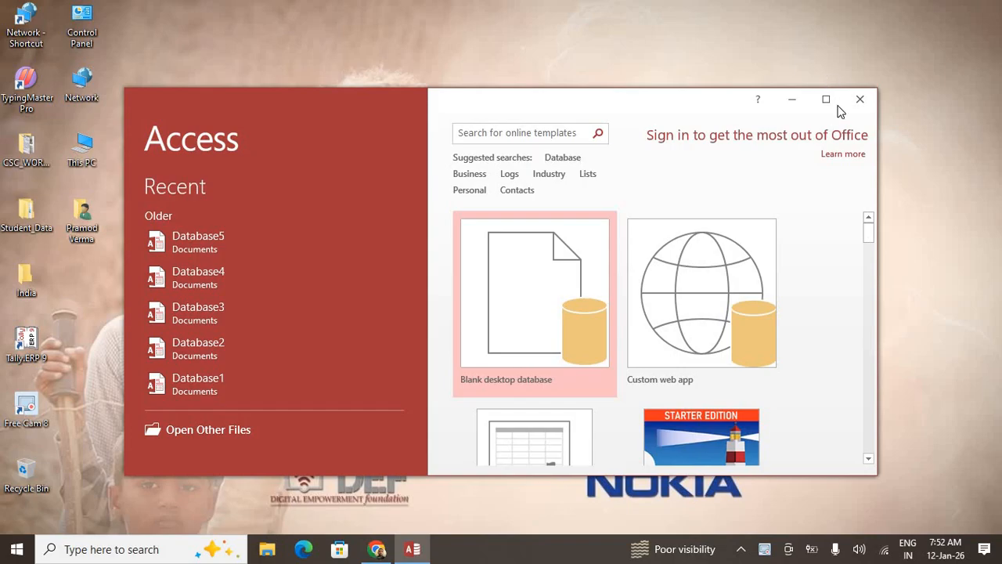
Create the blank desktop database Database21 and close the activation notice
{"action": "left_click", "coordinate": [834, 105]}
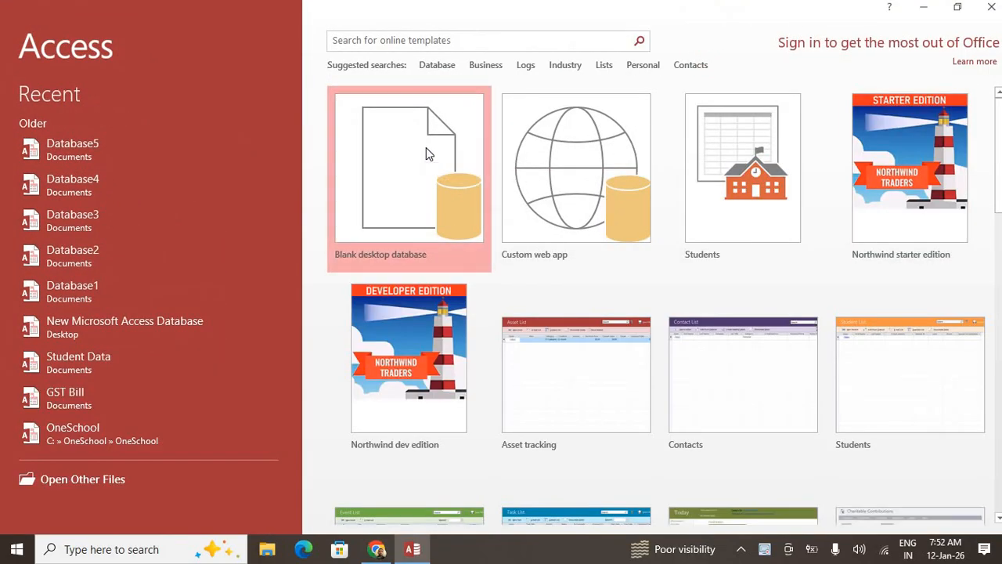
{"action": "left_click", "coordinate": [426, 150]}
{"action": "left_click", "coordinate": [498, 335]}
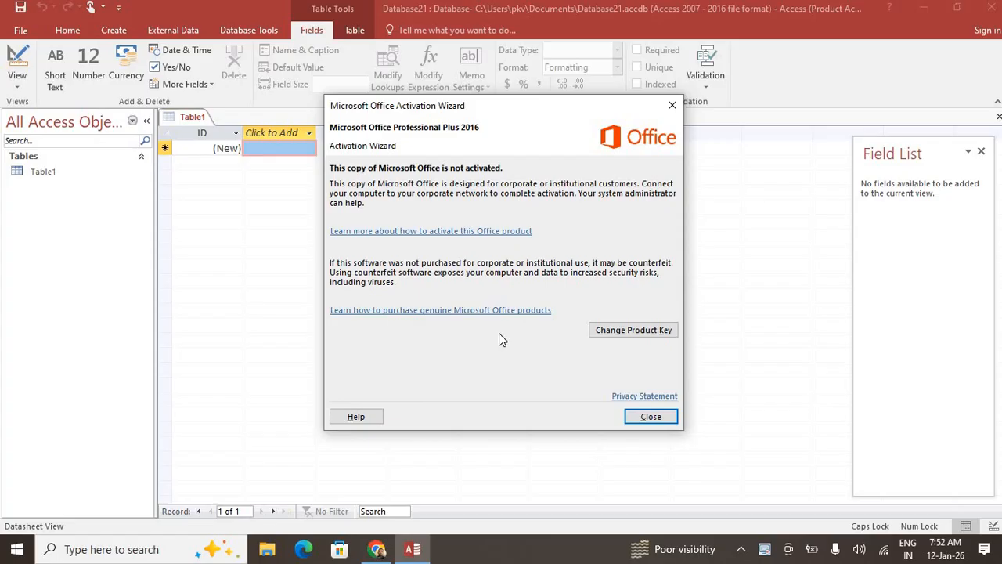
{"action": "left_click", "coordinate": [673, 105]}
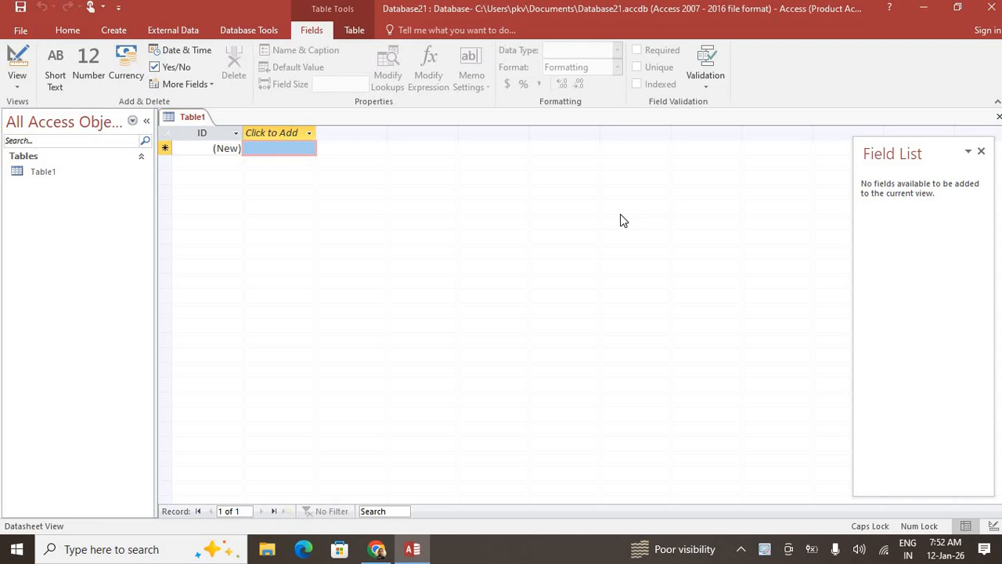
Save Table1 under the name 'Gas Agency Bill' and switch it to Design View
{"action": "left_click", "coordinate": [12, 83]}
{"action": "left_click", "coordinate": [63, 143]}
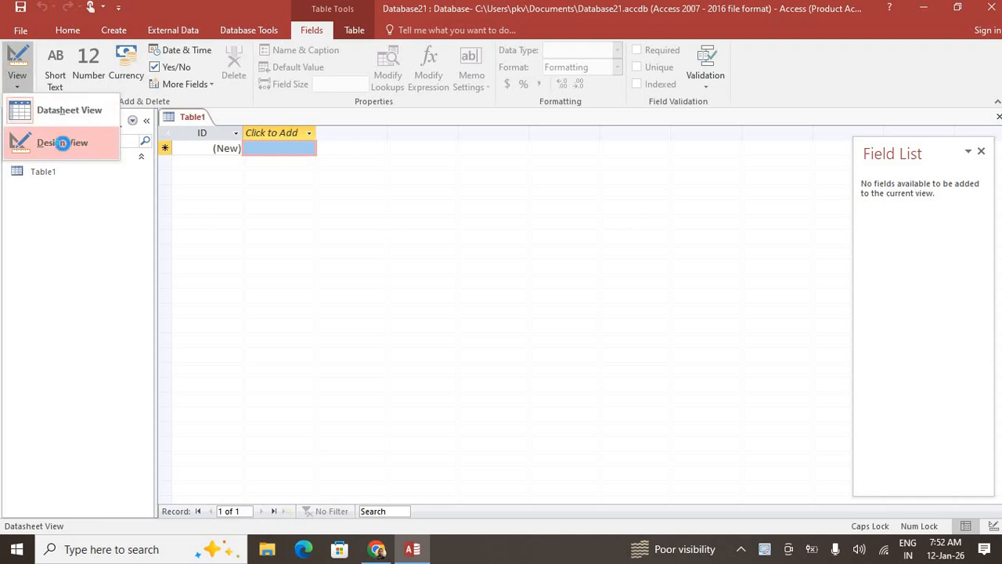
{"action": "type", "text": "gal"}
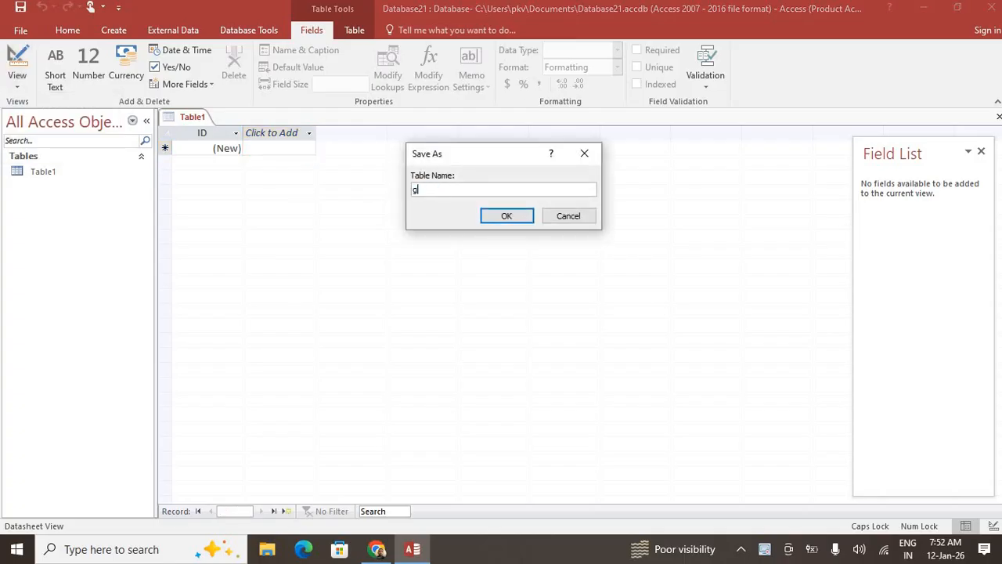
{"action": "key", "text": "BackSpace"}
{"action": "key", "text": "BackSpace"}
{"action": "key", "text": "Caps_Lock"}
{"action": "type", "text": "Gas A"}
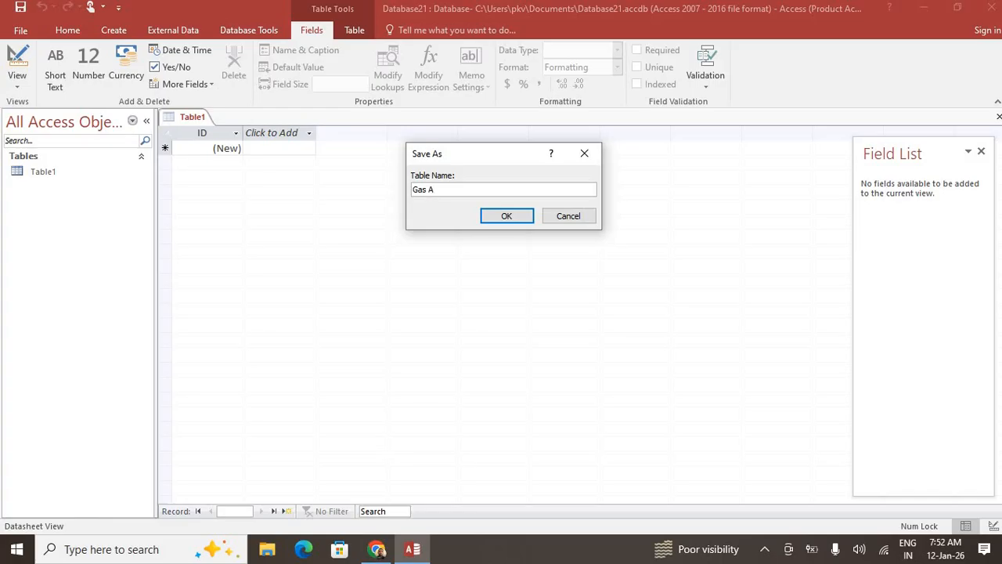
{"action": "type", "text": "gency Bill"}
{"action": "key", "text": "Return"}
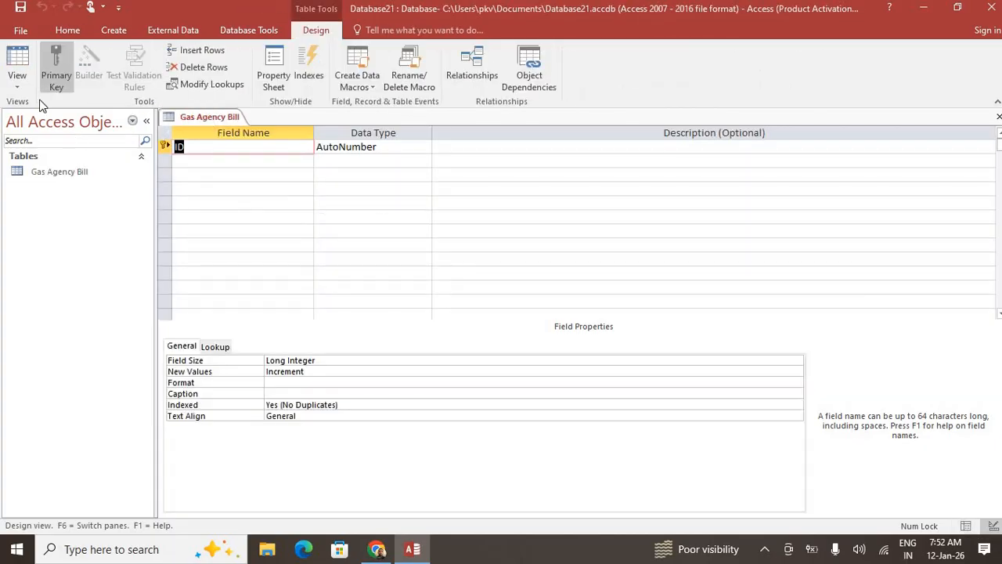
Rename the ID field to Invoice No and add Consumer No as a Number field
{"action": "left_click", "coordinate": [18, 78]}
{"action": "left_click", "coordinate": [28, 147]}
{"action": "type", "text": "Invoice No"}
{"action": "key", "text": "Return"}
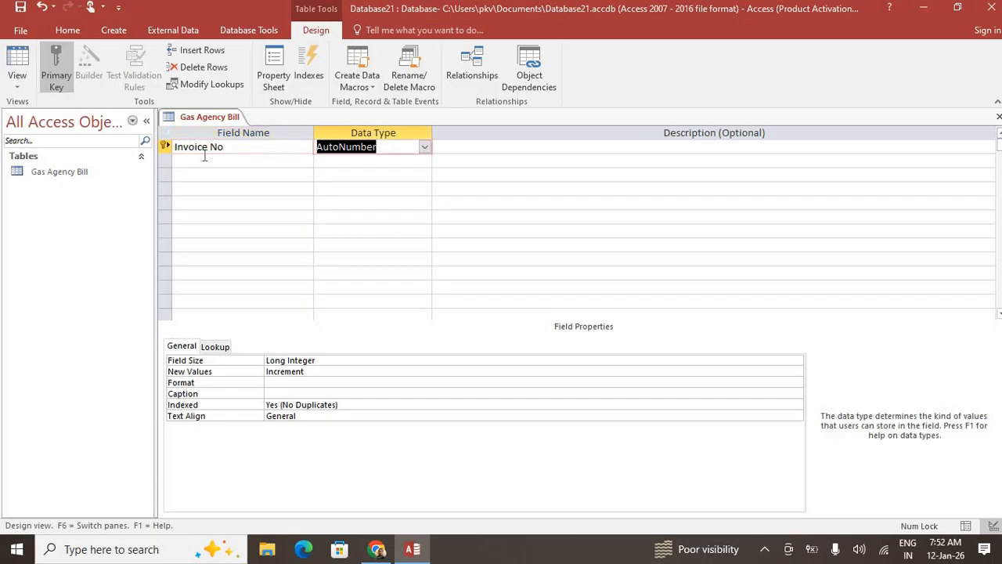
{"action": "key", "text": "Return"}
{"action": "key", "text": "Return"}
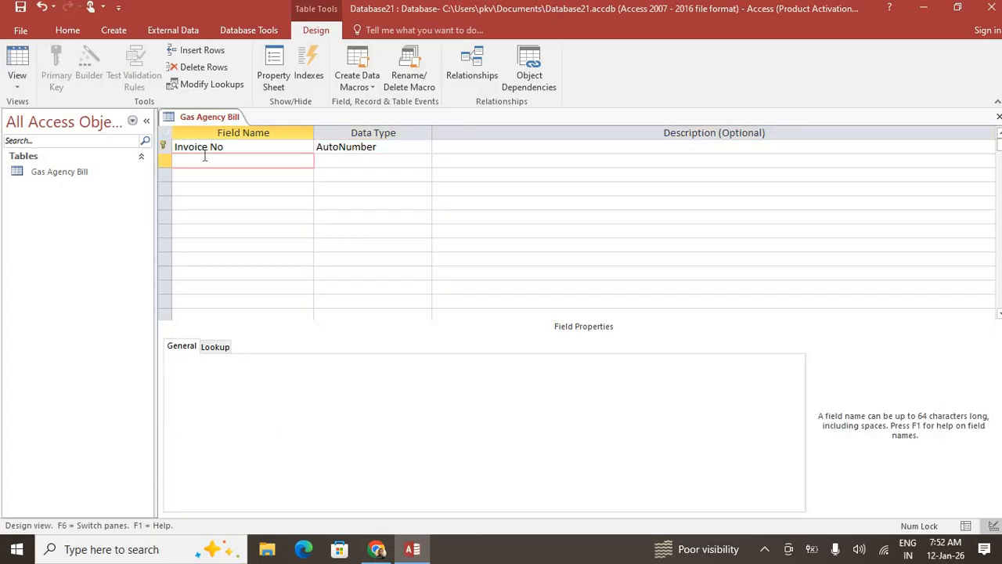
{"action": "type", "text": "Consumer No"}
{"action": "key", "text": "Return"}
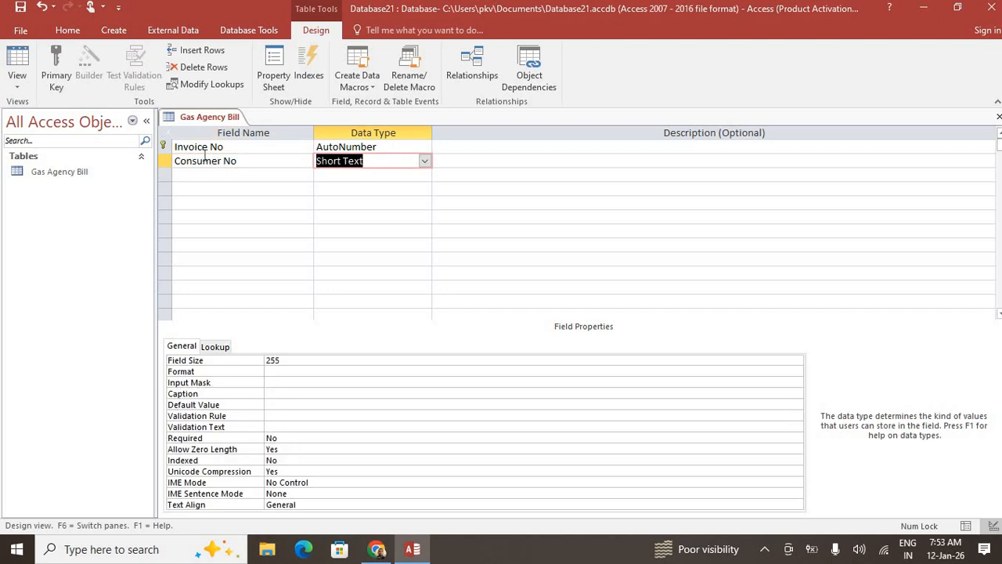
{"action": "type", "text": "number"}
{"action": "key", "text": "Return"}
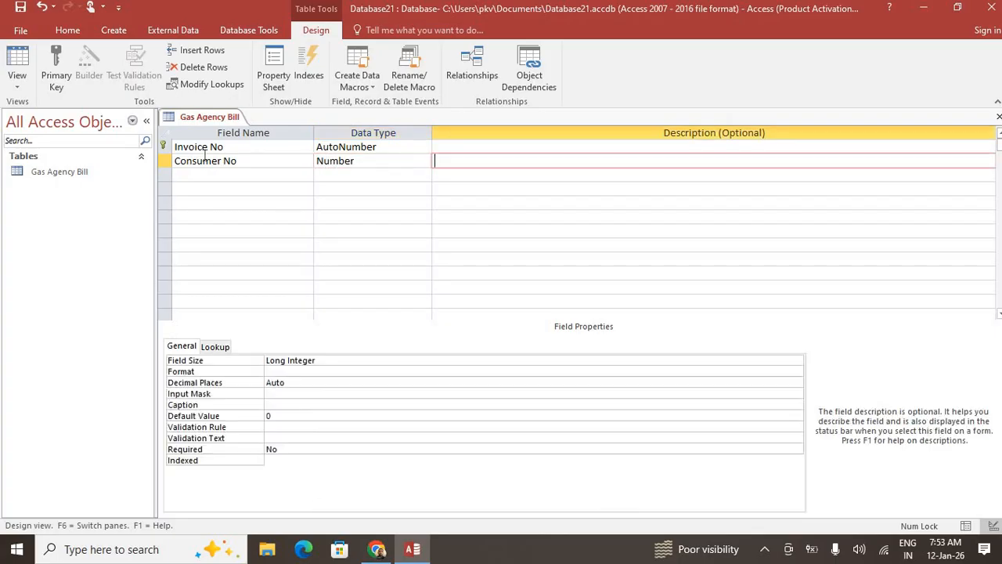
{"action": "key", "text": "Return"}
Add Consumer Name, Address and Mo as Short Text fields
{"action": "type", "text": "Co"}
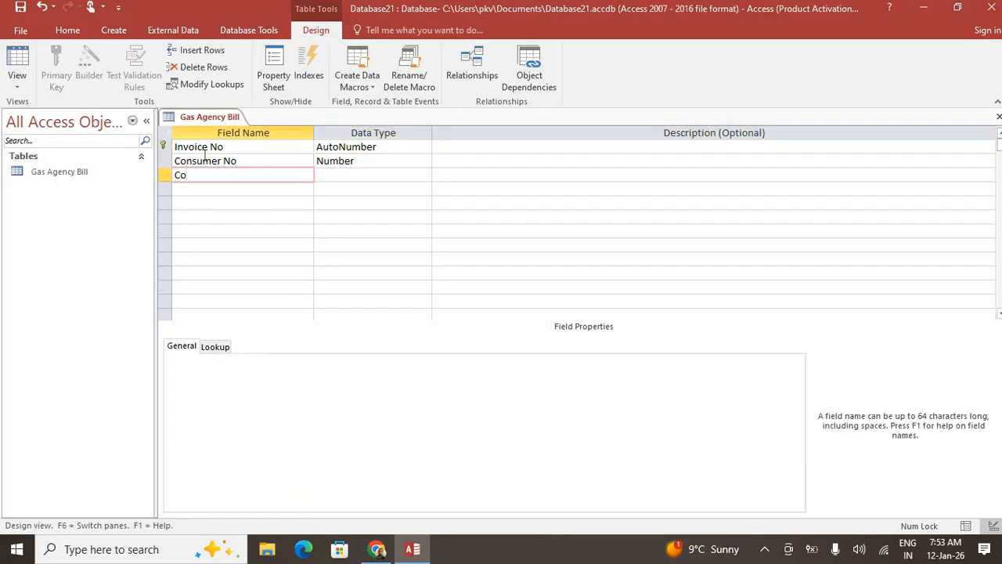
{"action": "type", "text": "nsumer NAme"}
{"action": "key", "text": "BackSpace"}
{"action": "key", "text": "BackSpace"}
{"action": "key", "text": "BackSpace"}
{"action": "type", "text": "ame"}
{"action": "key", "text": "BackSpace"}
{"action": "key", "text": "BackSpace"}
{"action": "type", "text": "me"}
{"action": "key", "text": "Tab"}
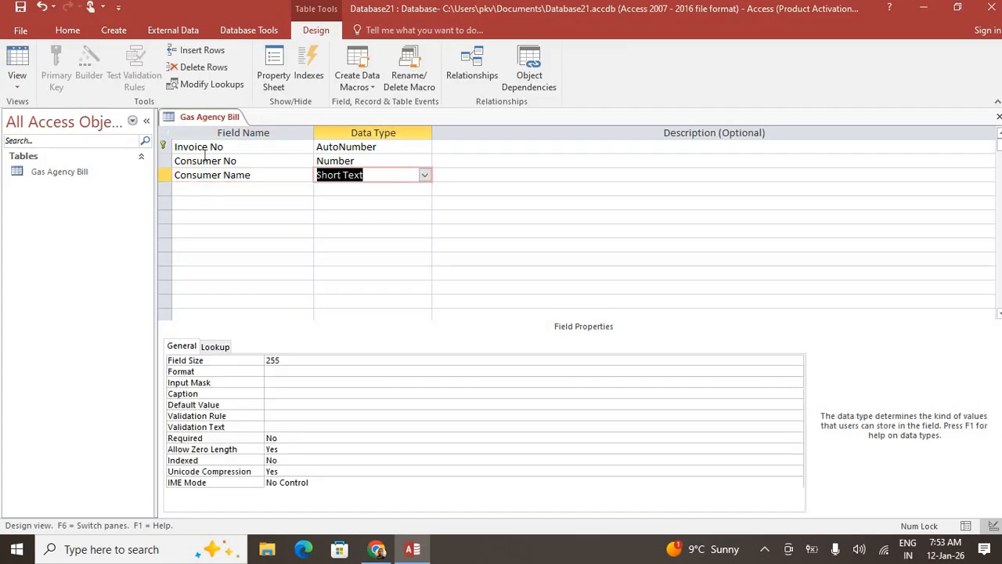
{"action": "key", "text": "Tab"}
{"action": "key", "text": "Tab"}
{"action": "type", "text": "Address"}
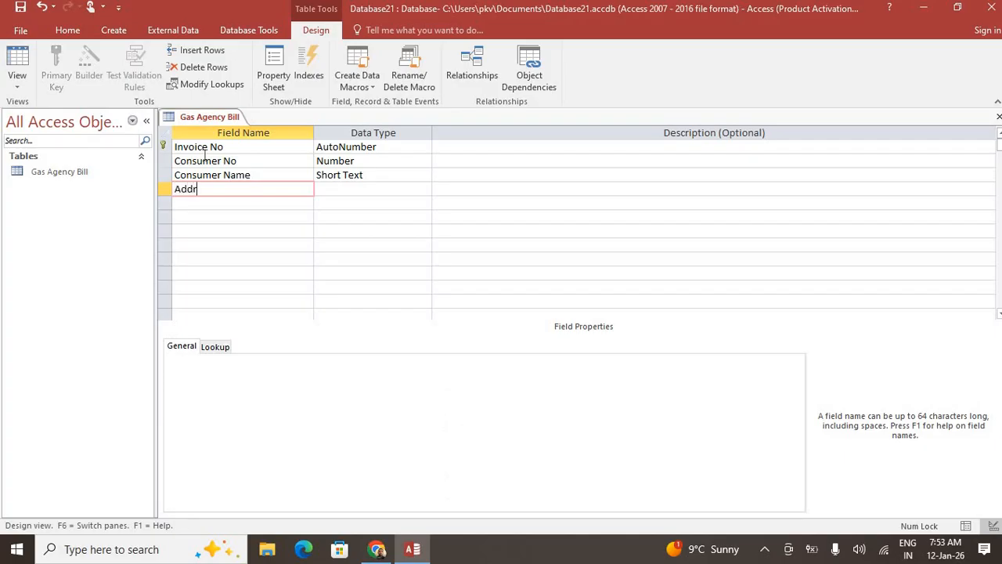
{"action": "key", "text": "Tab"}
{"action": "key", "text": "Tab"}
{"action": "key", "text": "Tab"}
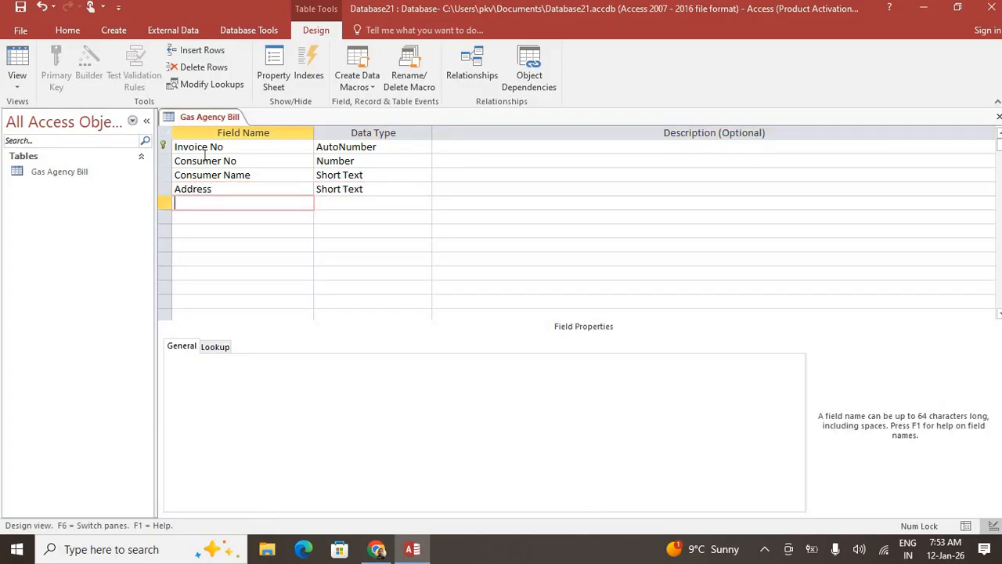
{"action": "type", "text": "Mo"}
{"action": "key", "text": "Tab"}
{"action": "key", "text": "Tab"}
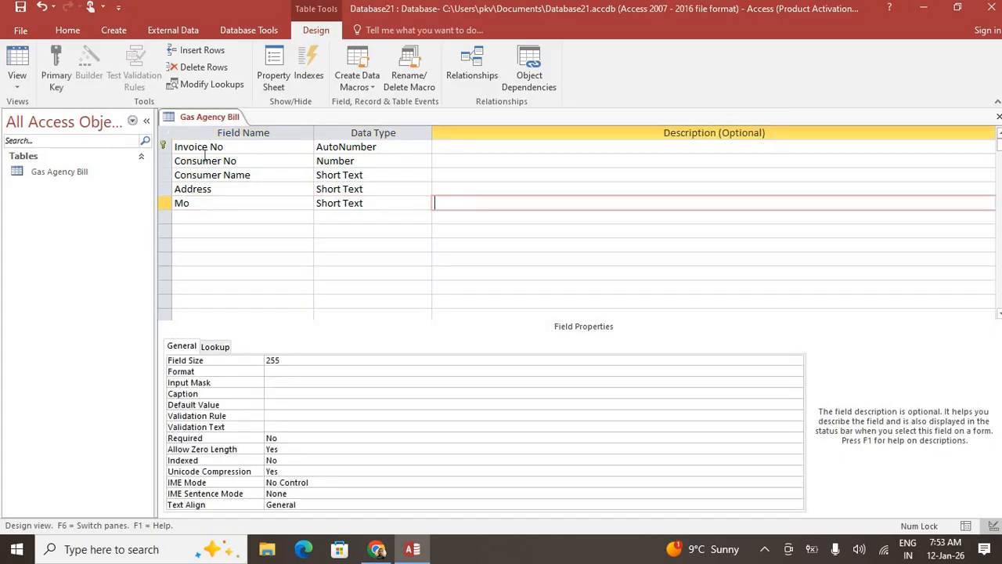
{"action": "key", "text": "Tab"}
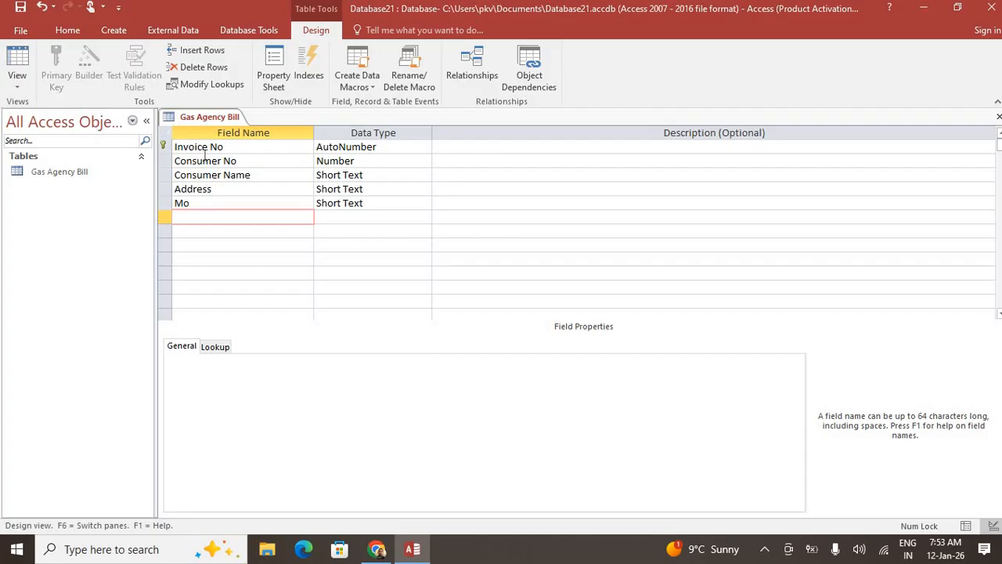
Add Previous Unit and Current Unit as Number fields
{"action": "type", "text": "Previous Unit"}
{"action": "key", "text": "Tab"}
{"action": "type", "text": "n"}
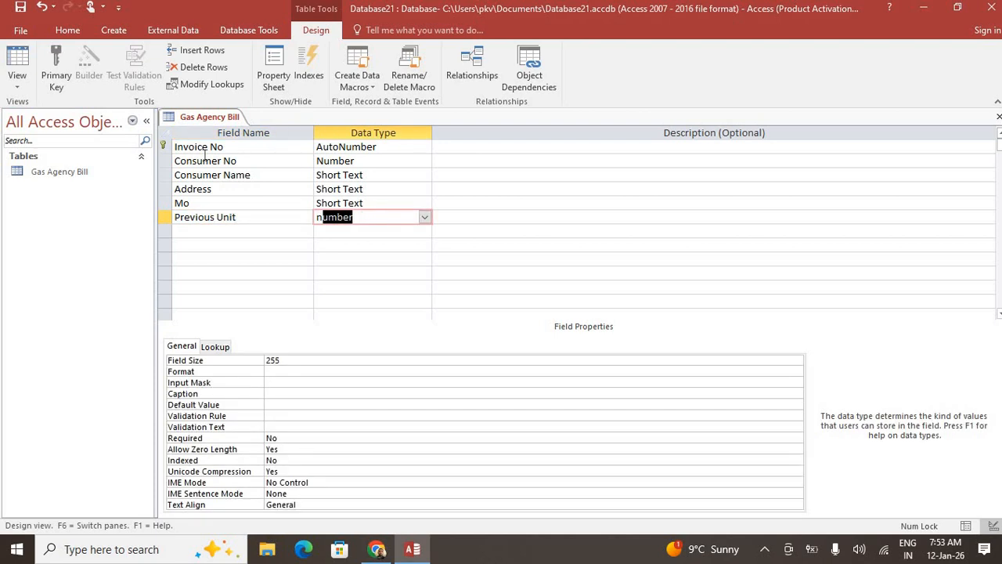
{"action": "key", "text": "Tab"}
{"action": "key", "text": "Tab"}
{"action": "type", "text": "C"}
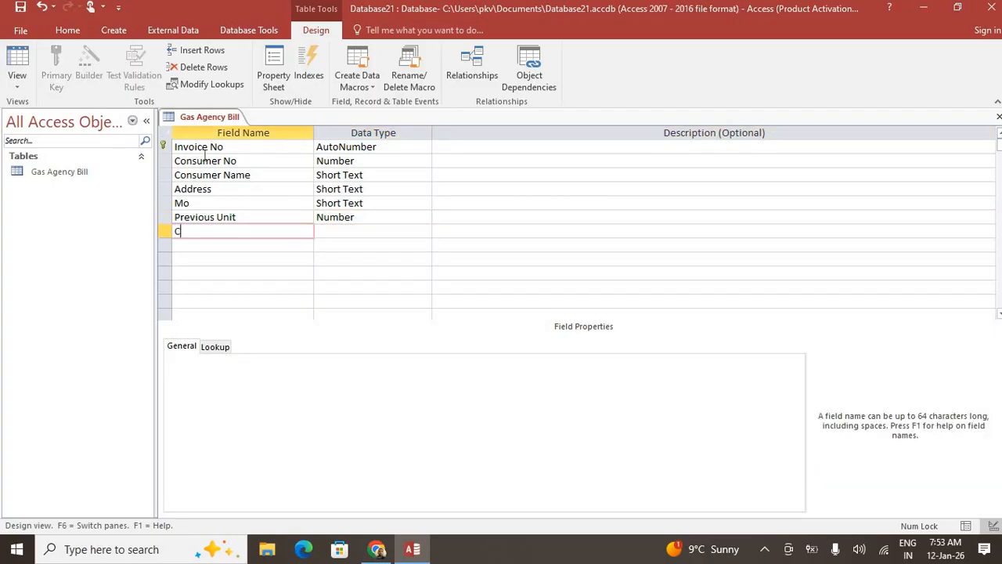
{"action": "type", "text": "urrent Unit"}
{"action": "key", "text": "Tab"}
{"action": "type", "text": "n"}
{"action": "key", "text": "Tab"}
{"action": "key", "text": "Tab"}
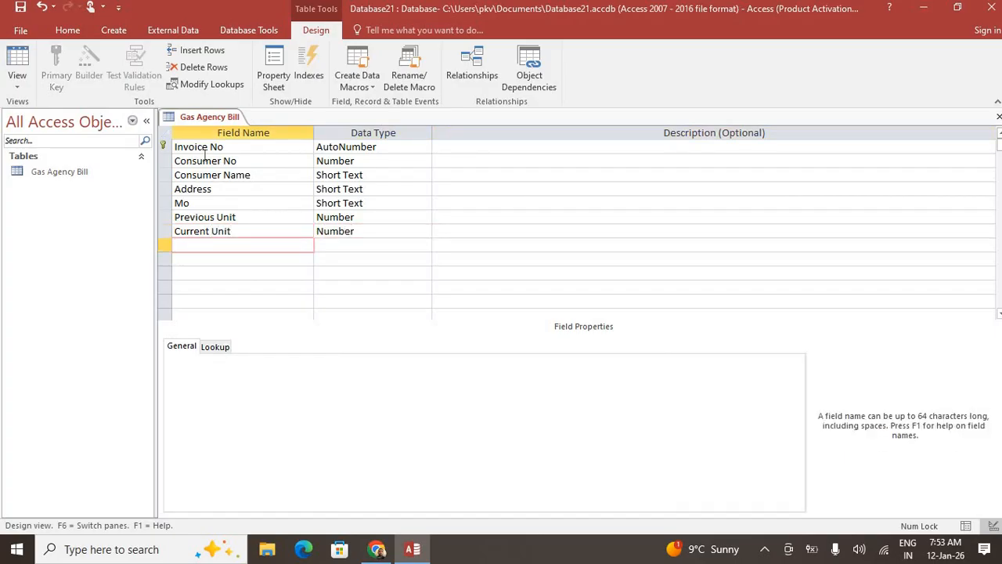
Add a Unit Consume field and start setting its data type to Calculated
{"action": "type", "text": "Unit COnsume"}
{"action": "key", "text": "BackSpace"}
{"action": "key", "text": "BackSpace"}
{"action": "key", "text": "BackSpace"}
{"action": "key", "text": "BackSpace"}
{"action": "key", "text": "BackSpace"}
{"action": "key", "text": "BackSpace"}
{"action": "type", "text": "onsume"}
{"action": "key", "text": "Tab"}
{"action": "type", "text": "cal"}
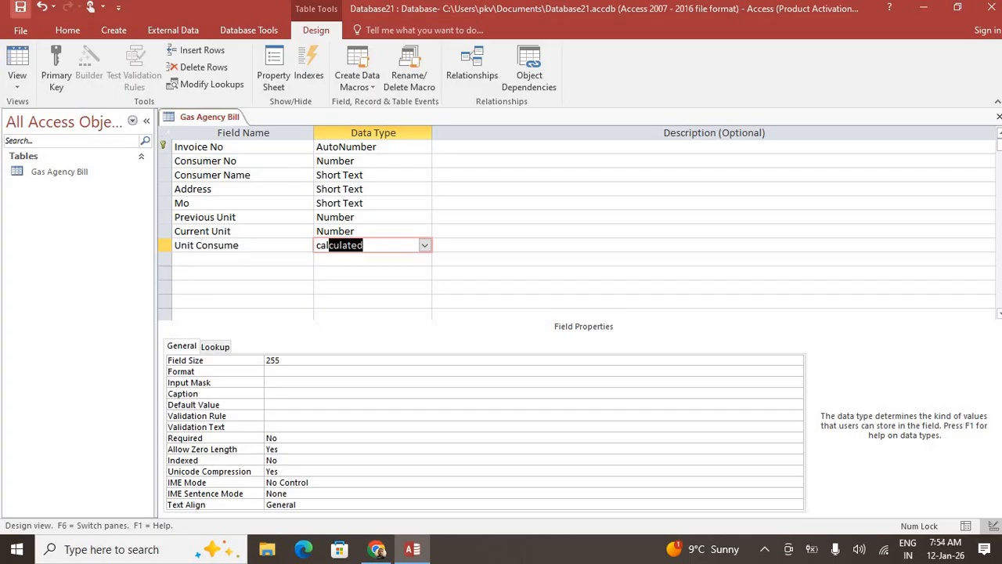
Make Unit Consume a Calculated field with expression [Current Unit]-[Previous Unit]
{"action": "left_click", "coordinate": [424, 245]}
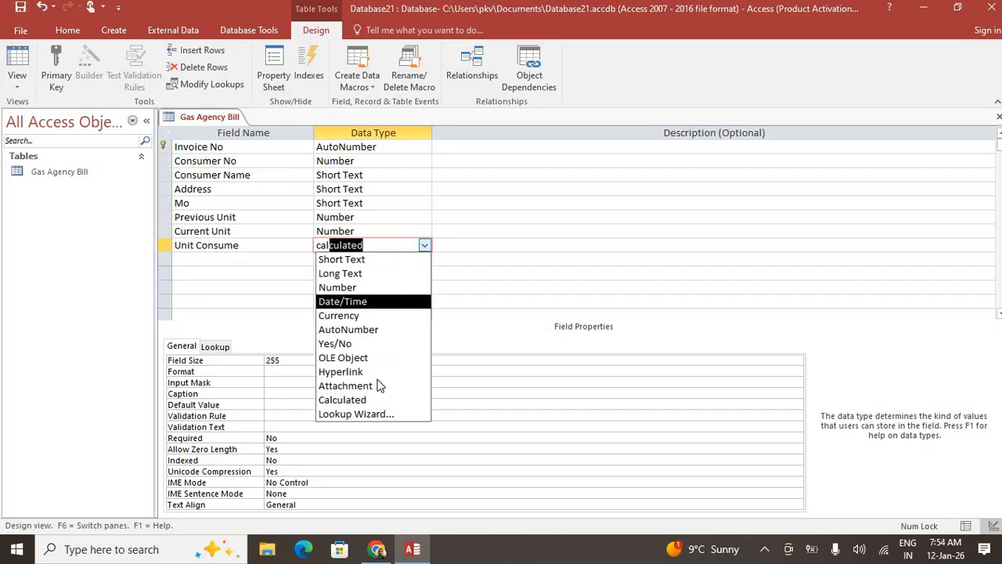
{"action": "left_click", "coordinate": [358, 398]}
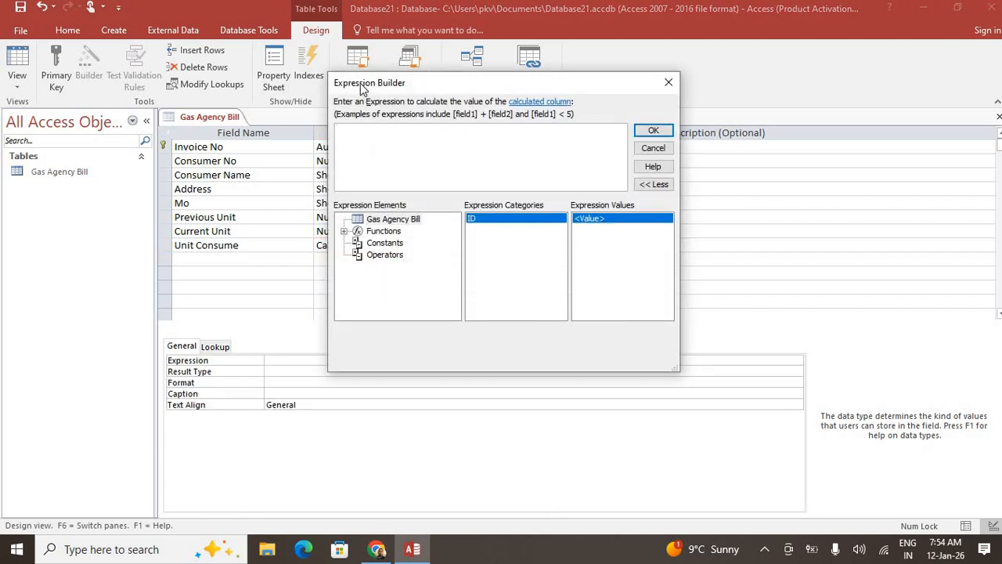
{"action": "left_click_drag", "start_coordinate": [362, 87], "coordinate": [588, 116]}
{"action": "type", "text": "["}
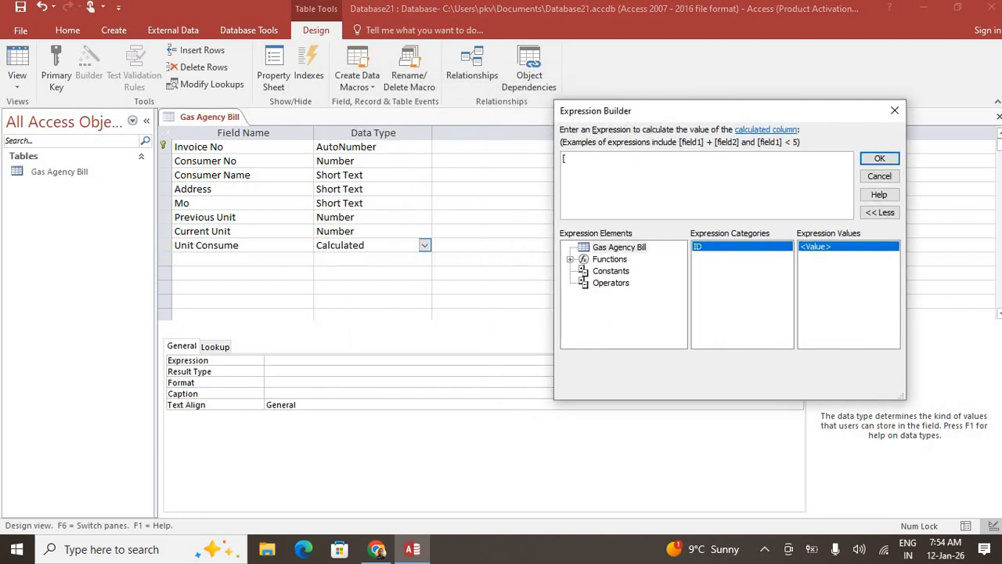
{"action": "type", "text": "Current Unit]-[Previous Unit]"}
{"action": "left_click", "coordinate": [879, 158]}
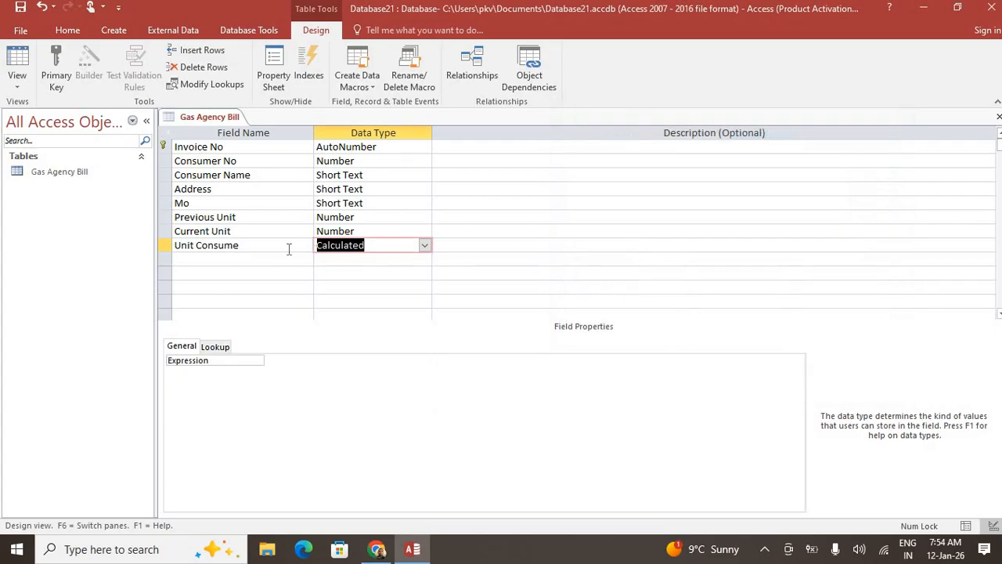
{"action": "left_click", "coordinate": [277, 259]}
Add Rate Per Unit as a Number field with Default Value 4
{"action": "type", "text": "Rat"}
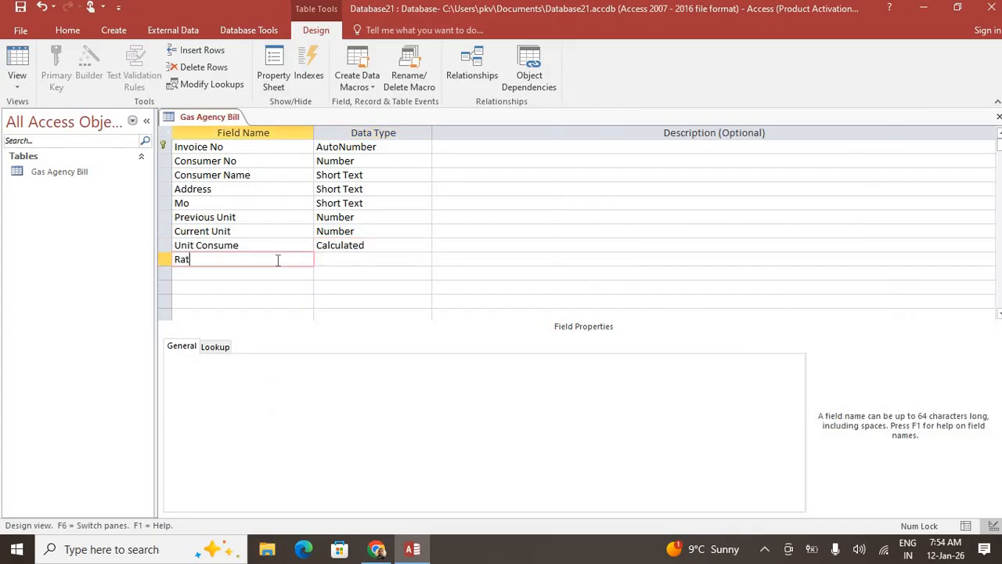
{"action": "type", "text": "e PErU"}
{"action": "key", "text": "BackSpace"}
{"action": "key", "text": "BackSpace"}
{"action": "key", "text": "BackSpace"}
{"action": "type", "text": "er Unit"}
{"action": "key", "text": "Tab"}
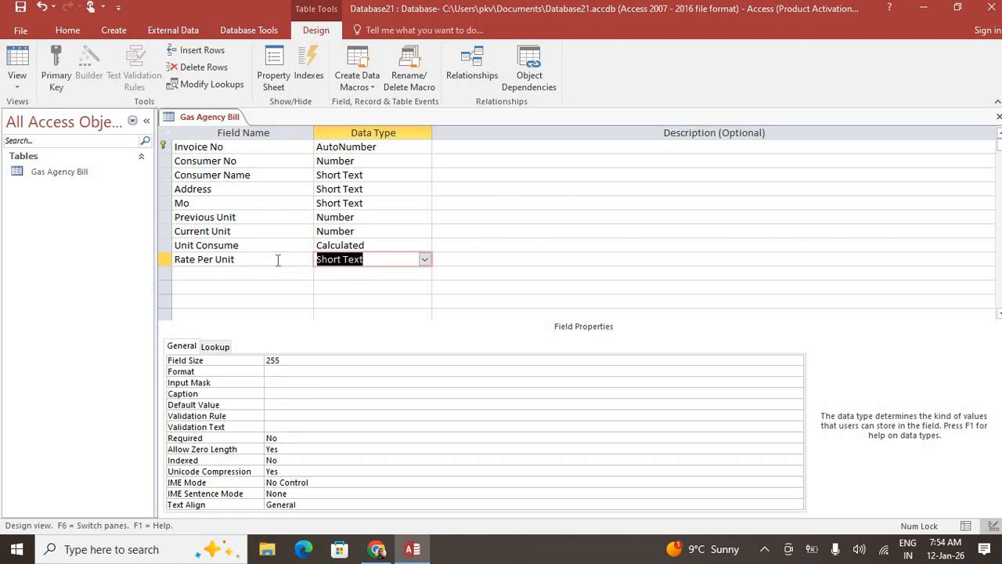
{"action": "type", "text": "Number"}
{"action": "key", "text": "Tab"}
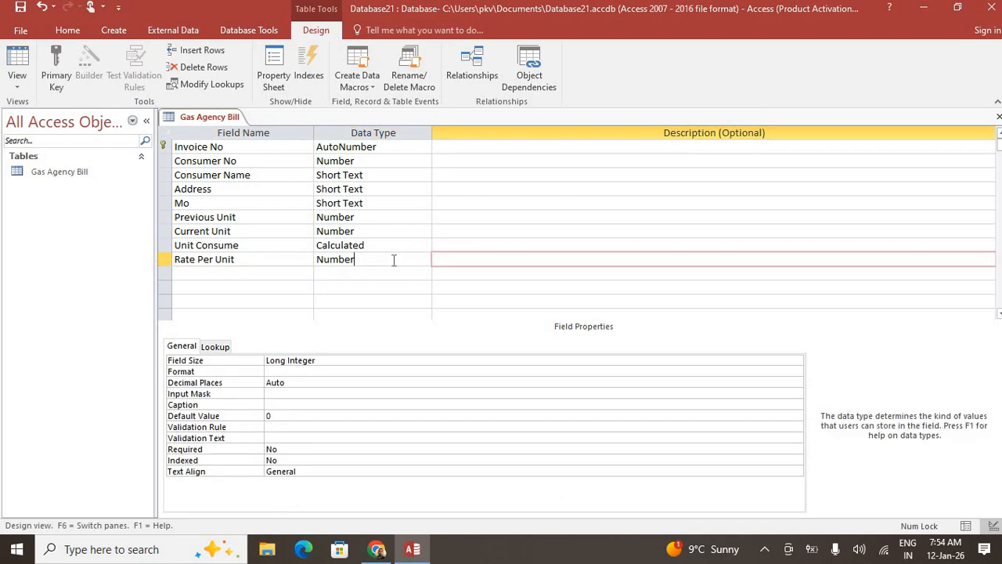
{"action": "left_click", "coordinate": [394, 260]}
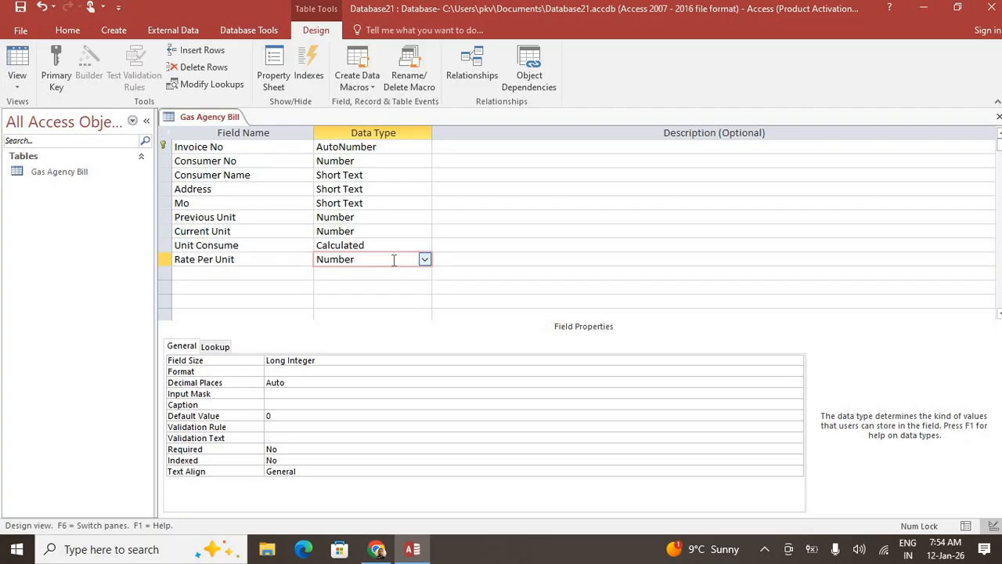
{"action": "double_click", "coordinate": [269, 416]}
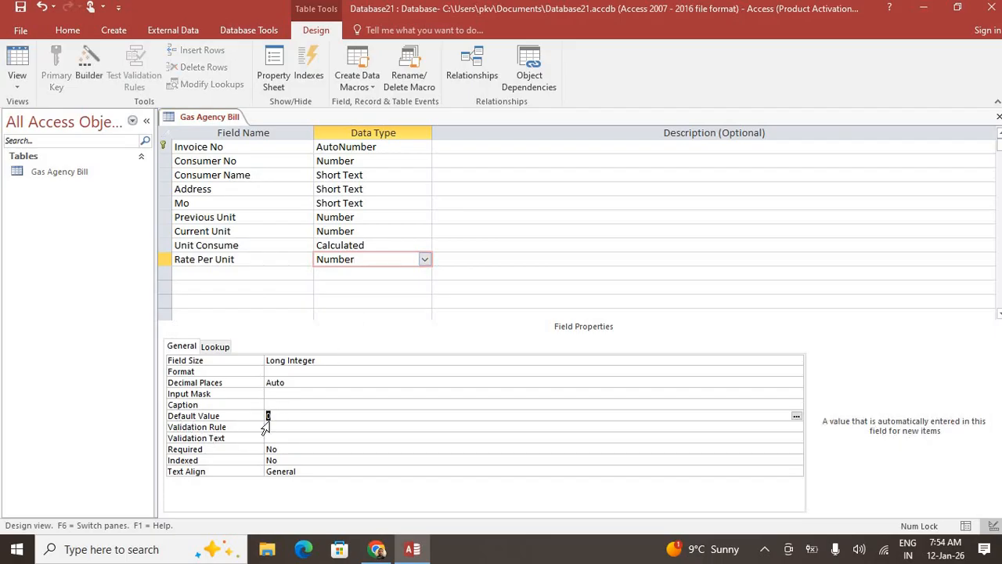
{"action": "type", "text": "4"}
{"action": "left_click", "coordinate": [266, 278]}
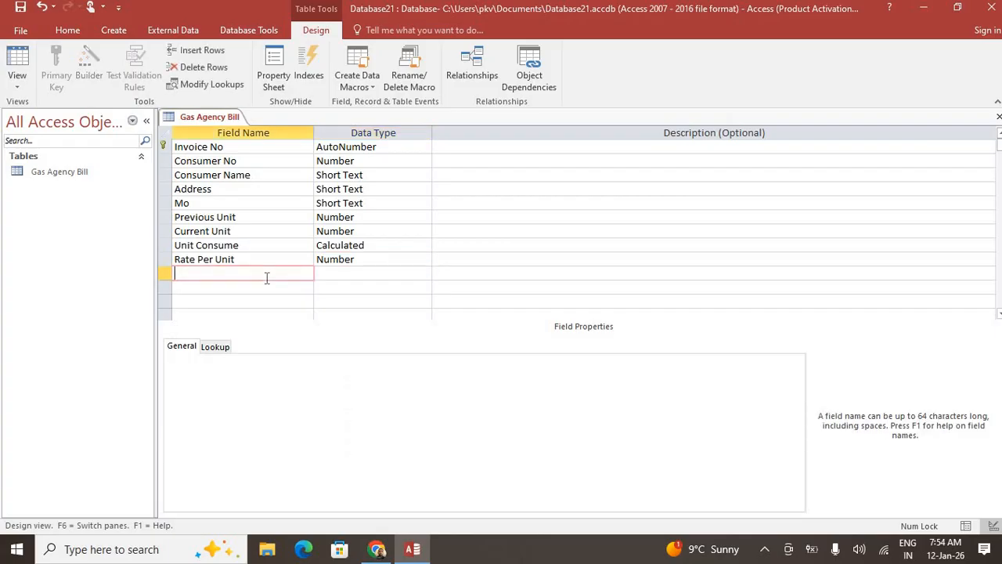
Add a GST Calculated field with expression [Unit Consume]*[Rate Per Unit]*5/100
{"action": "type", "text": "GSt"}
{"action": "key", "text": "BackSpace"}
{"action": "key", "text": "BackSpace"}
{"action": "type", "text": "ST"}
{"action": "key", "text": "Tab"}
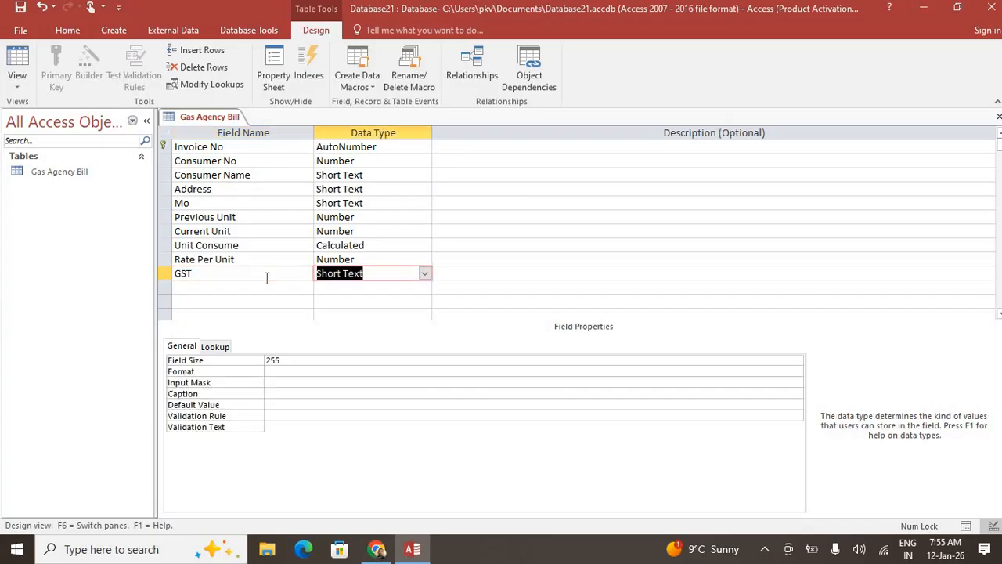
{"action": "type", "text": "calculated"}
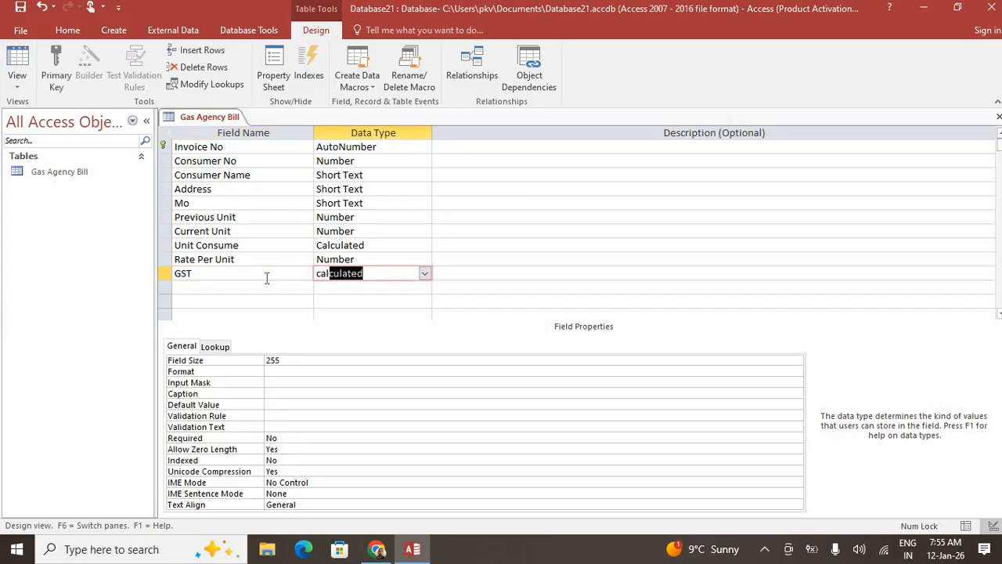
{"action": "key", "text": "Return"}
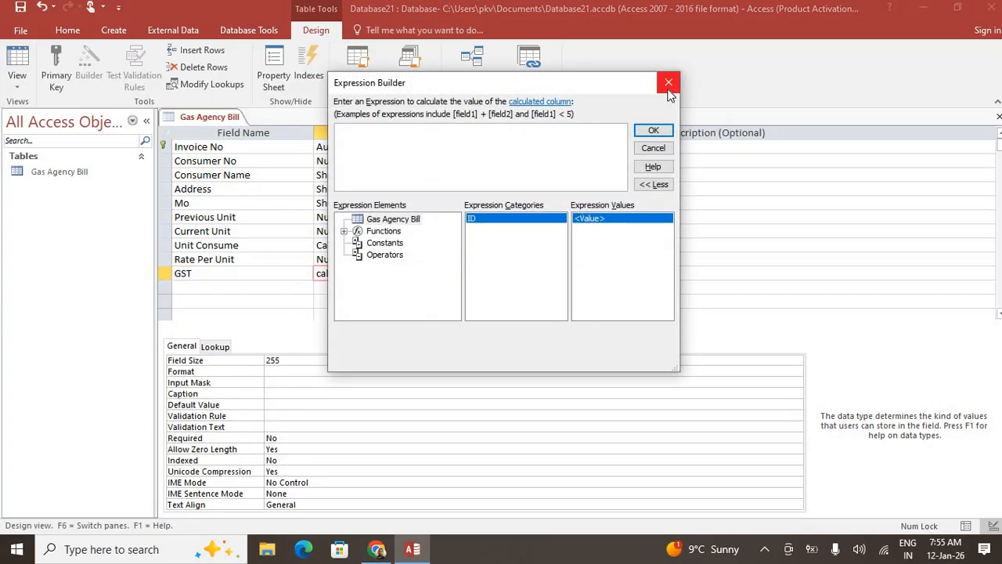
{"action": "left_click_drag", "start_coordinate": [459, 81], "coordinate": [529, 100]}
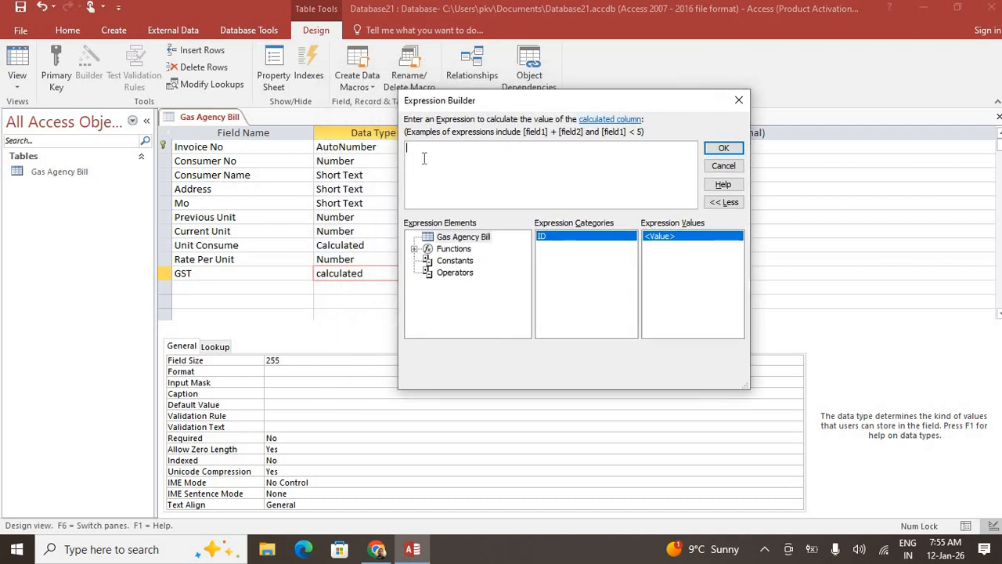
{"action": "type", "text": "[Unit Consume]*[Rate Per Unit]*5/"}
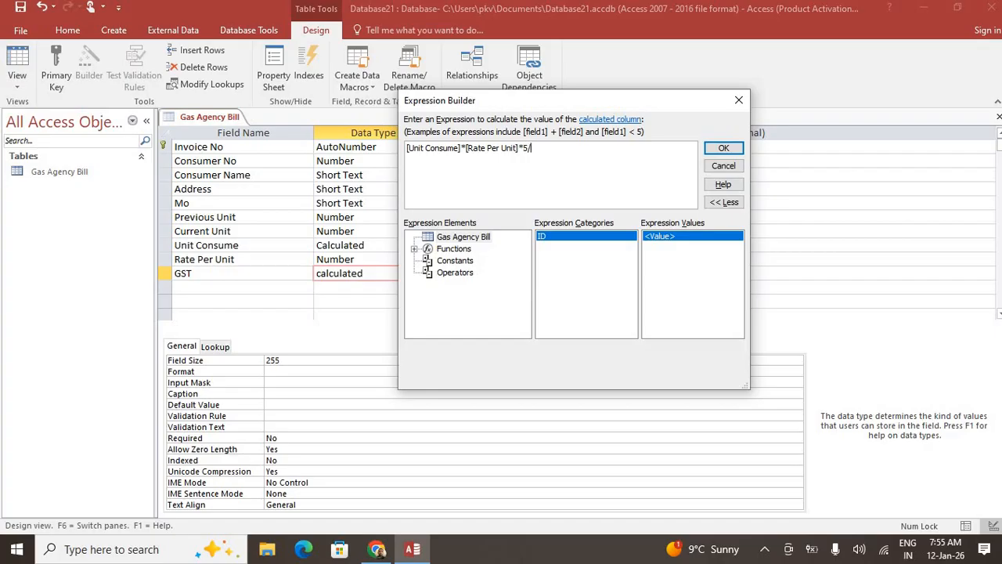
{"action": "type", "text": "00"}
{"action": "left_click", "coordinate": [723, 148]}
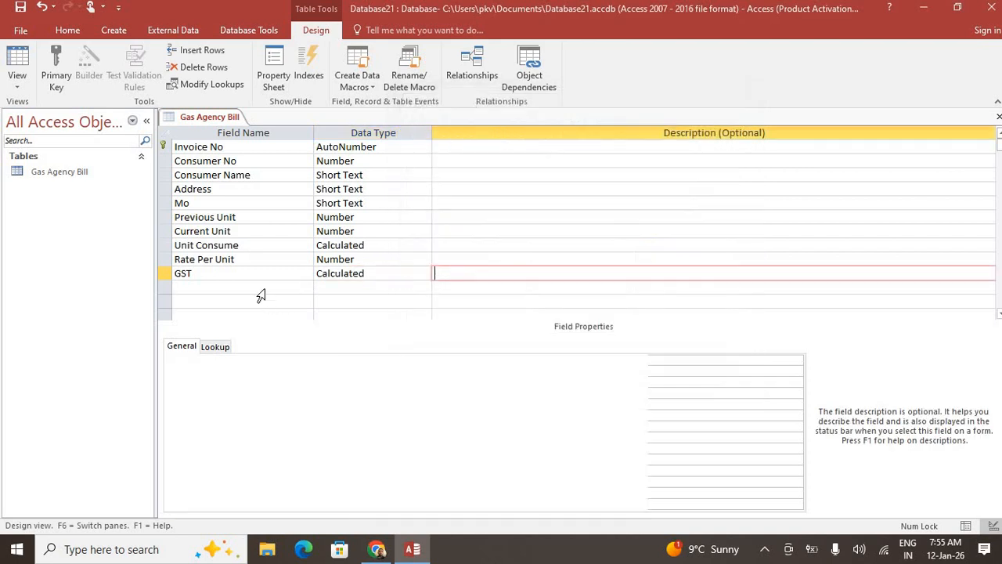
Add Net Payable Amount as a Calculated field: [Unit Consume]*[Rate Per Unit]+[GST]
{"action": "left_click", "coordinate": [266, 287]}
{"action": "type", "text": "Ne"}
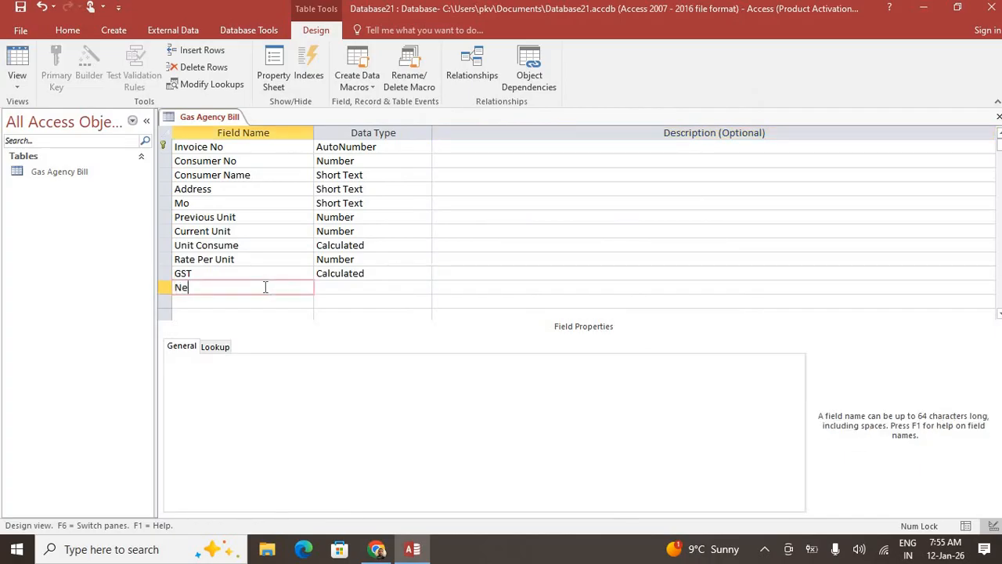
{"action": "type", "text": "t Pa"}
{"action": "type", "text": "yab;e"}
{"action": "type", "text": "le AMo"}
{"action": "key", "text": "BackSpace"}
{"action": "type", "text": "mount"}
{"action": "key", "text": "Tab"}
{"action": "type", "text": "cal"}
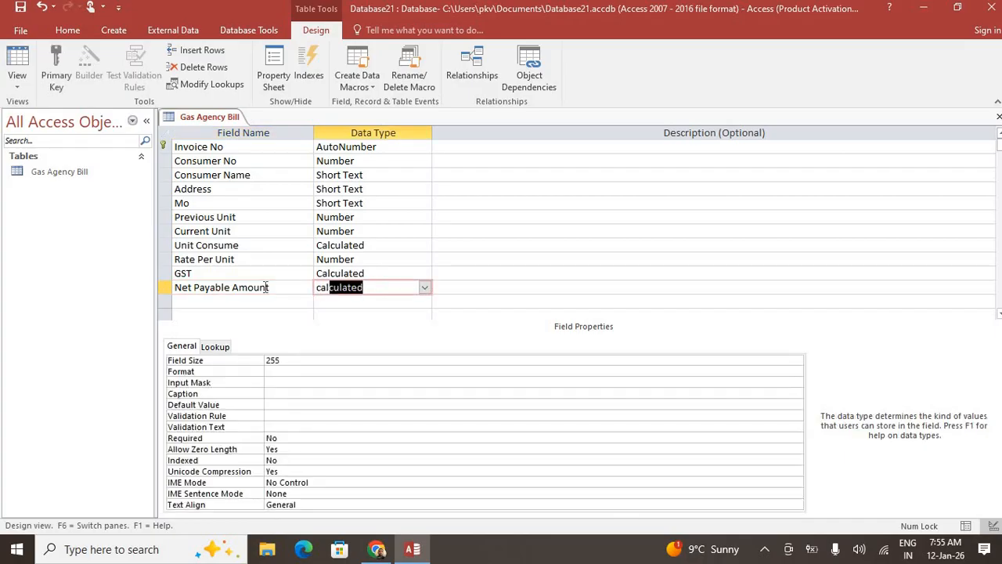
{"action": "key", "text": "Return"}
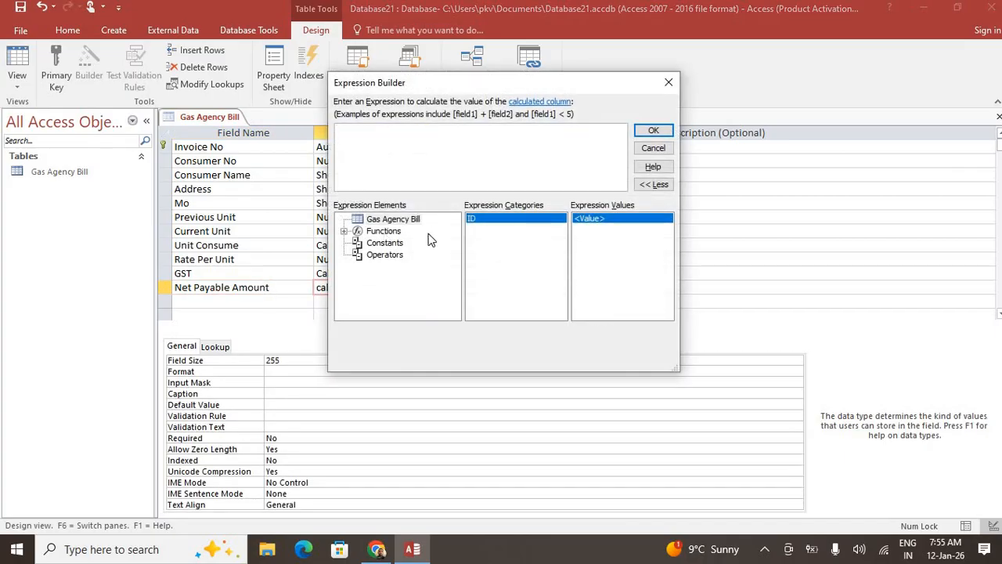
{"action": "type", "text": "[Unit CO"}
{"action": "type", "text": "e"}
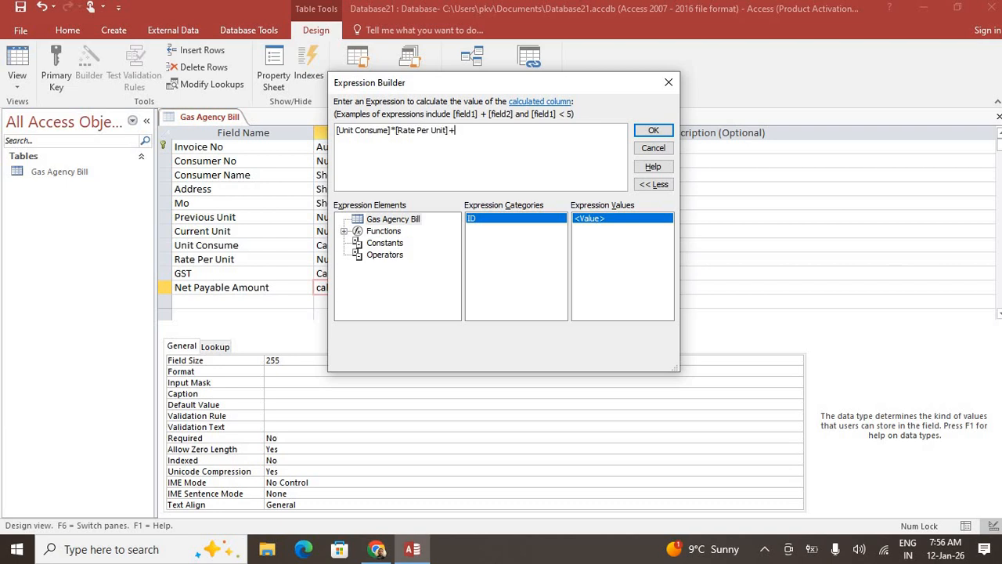
{"action": "type", "text": "[GST"}
{"action": "left_click", "coordinate": [653, 132]}
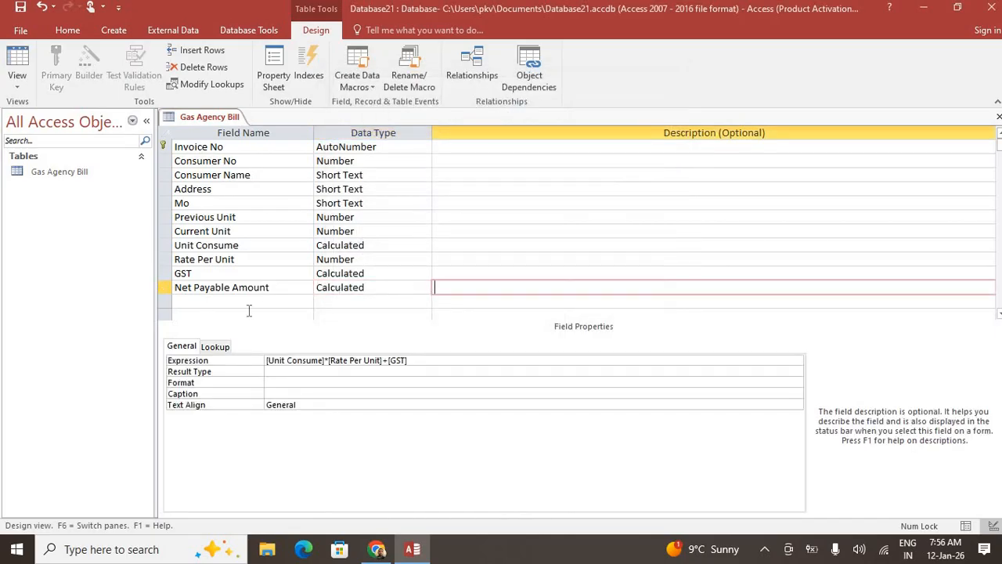
Save the table and switch Gas Agency Bill to Datasheet View
{"action": "left_click", "coordinate": [17, 81]}
{"action": "left_click", "coordinate": [51, 109]}
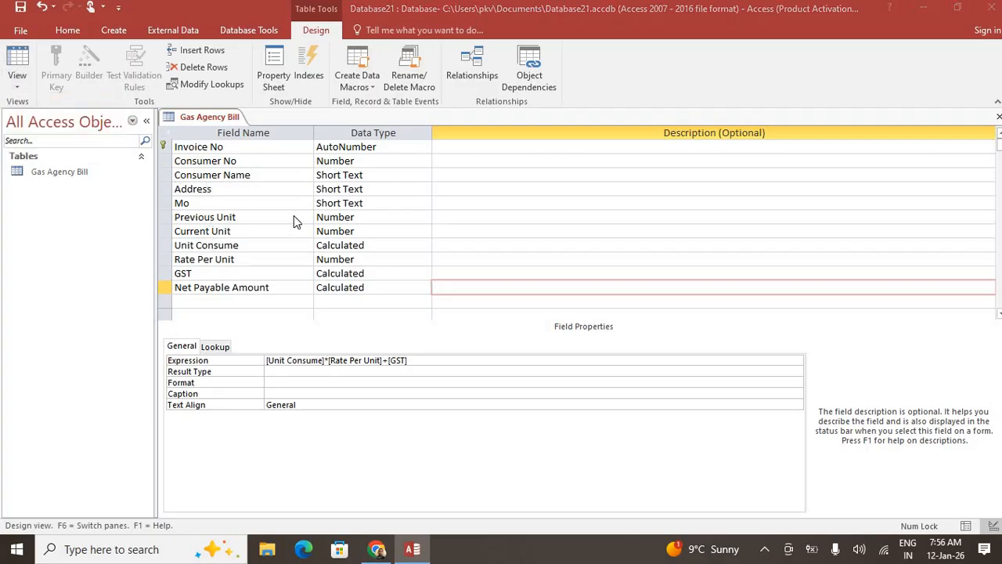
{"action": "left_click", "coordinate": [475, 316]}
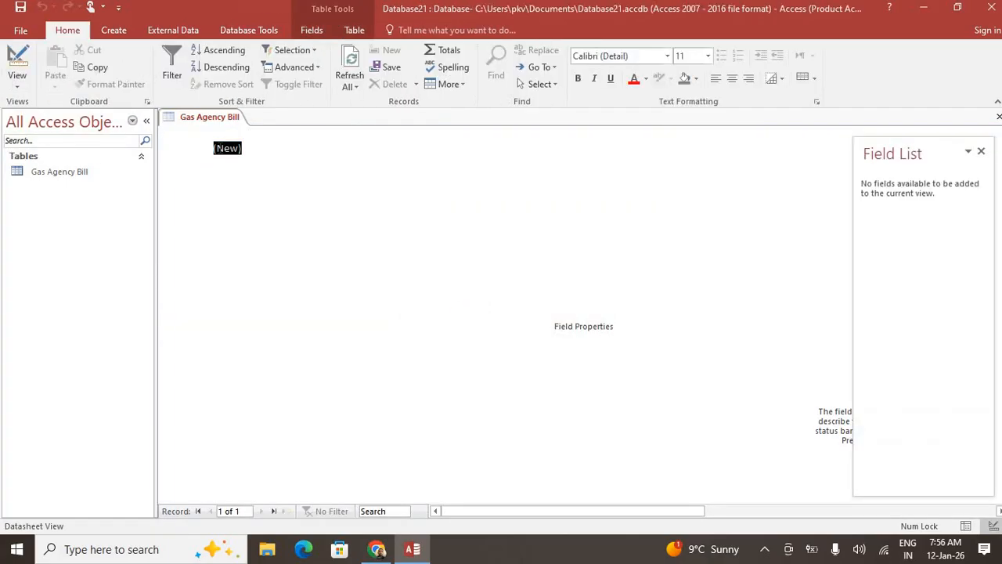
Close the Field List and enter the consumer's number, name and address in the first record
{"action": "left_click", "coordinate": [981, 151]}
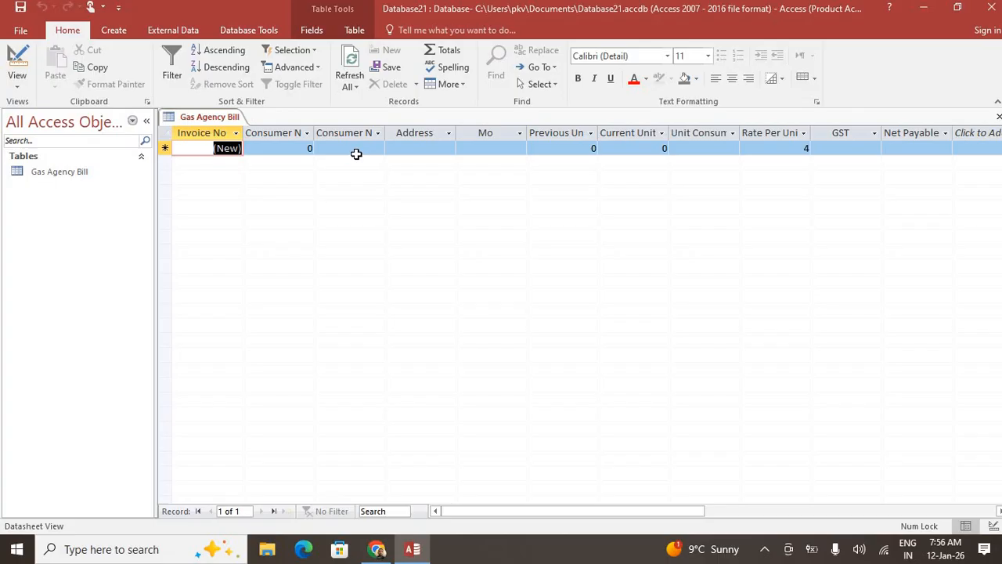
{"action": "key", "text": "Tab"}
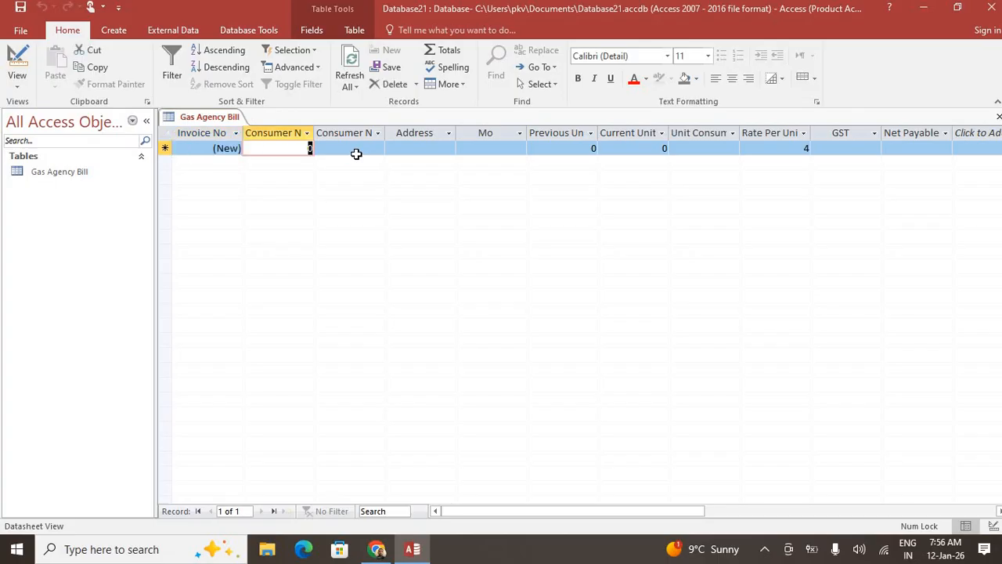
{"action": "type", "text": "Abhishe"}
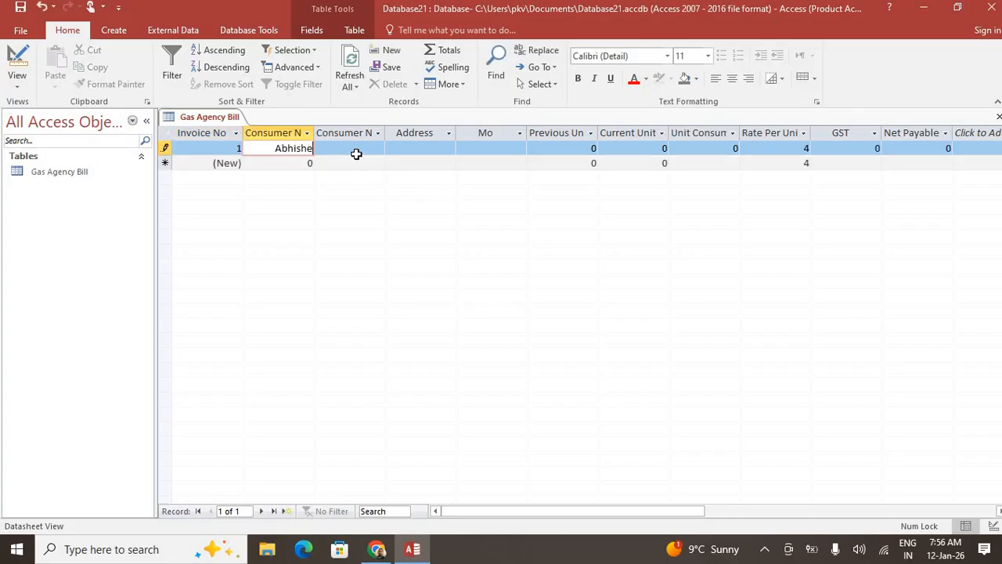
{"action": "key", "text": "BackSpace"}
{"action": "key", "text": "BackSpace"}
{"action": "key", "text": "BackSpace"}
{"action": "key", "text": "BackSpace"}
{"action": "key", "text": "BackSpace"}
{"action": "type", "text": "65878587"}
{"action": "key", "text": "Tab"}
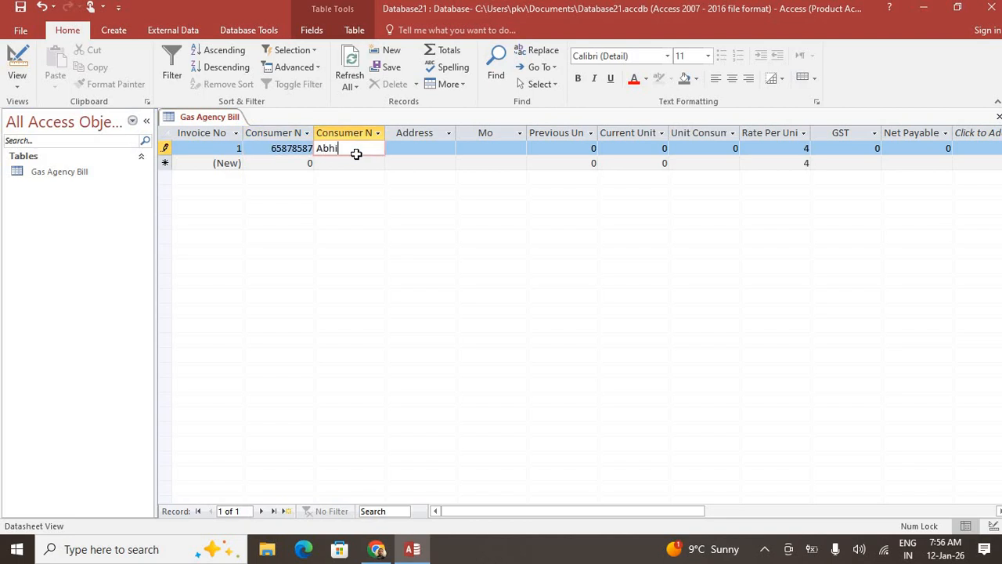
{"action": "key", "text": "Tab"}
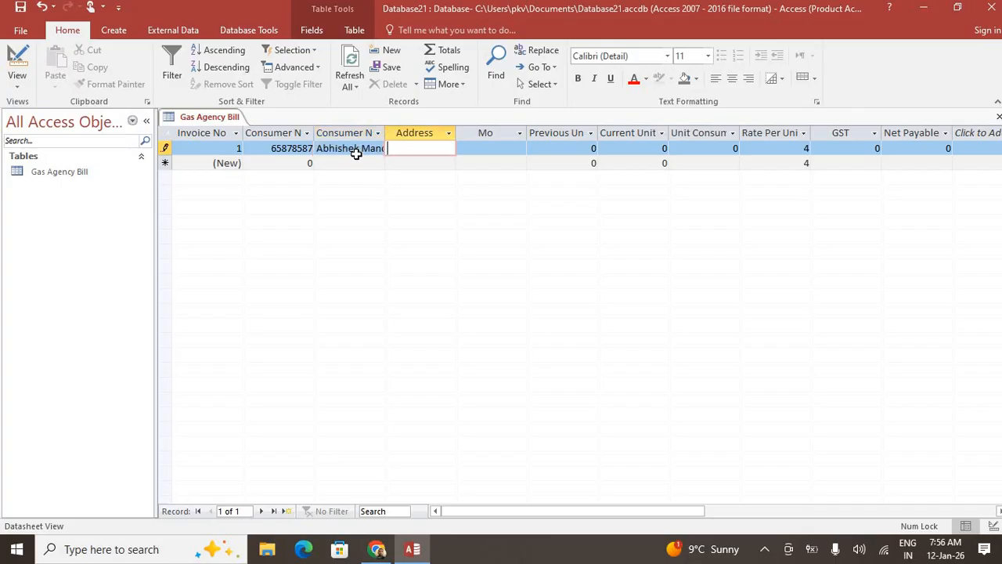
{"action": "type", "text": "Jalalabad Gzp"}
{"action": "key", "text": "Tab"}
{"action": "key", "text": "Tab"}
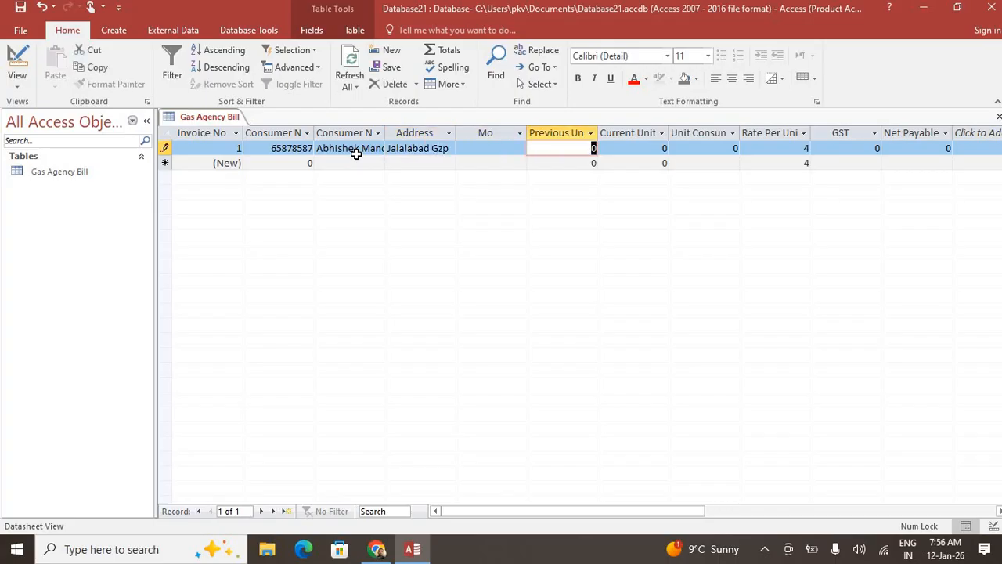
Enter the consumer's mobile number and readings 630 and 850, completing the record
{"action": "key", "text": "shift+Tab"}
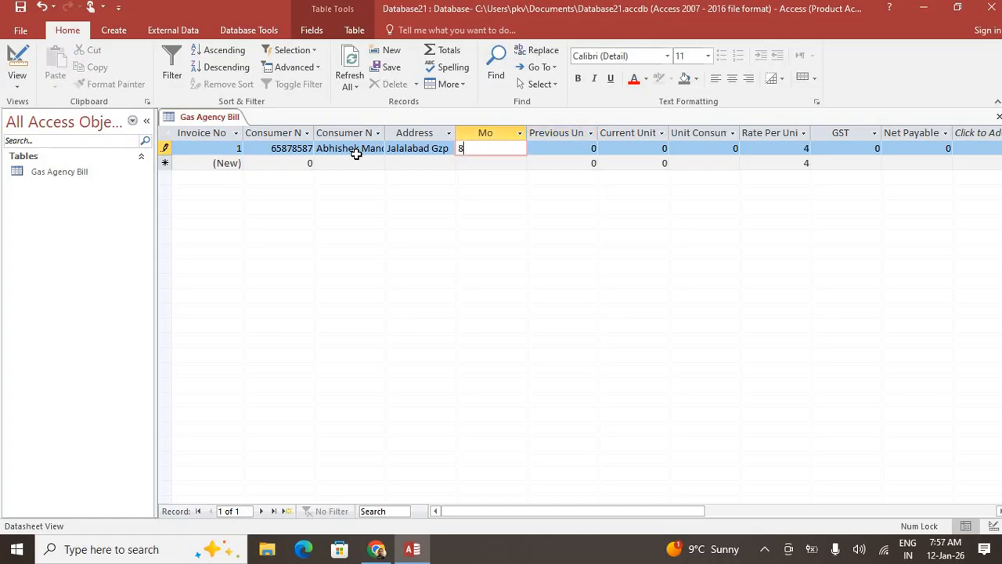
{"action": "key", "text": "Tab"}
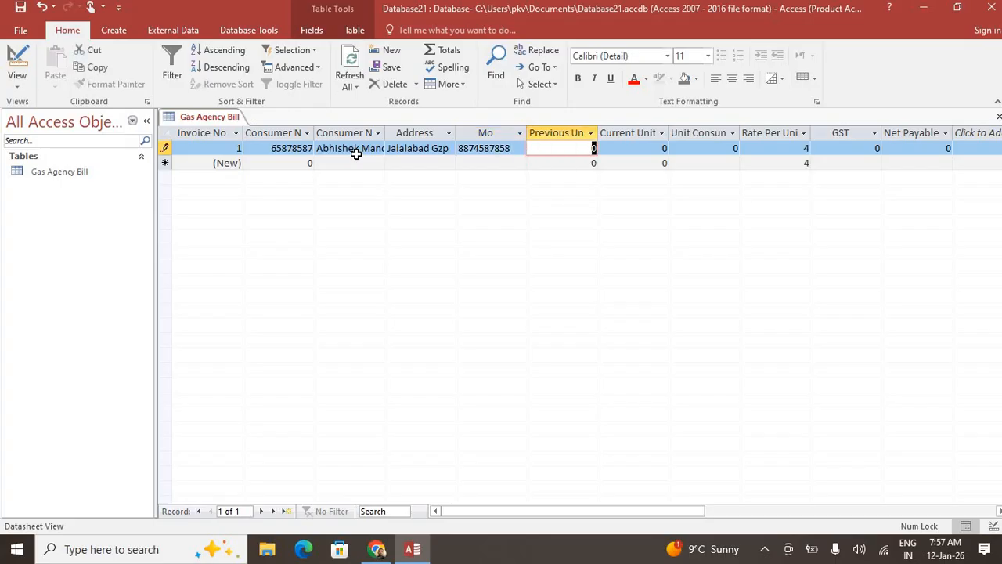
{"action": "type", "text": "630"}
{"action": "key", "text": "Tab"}
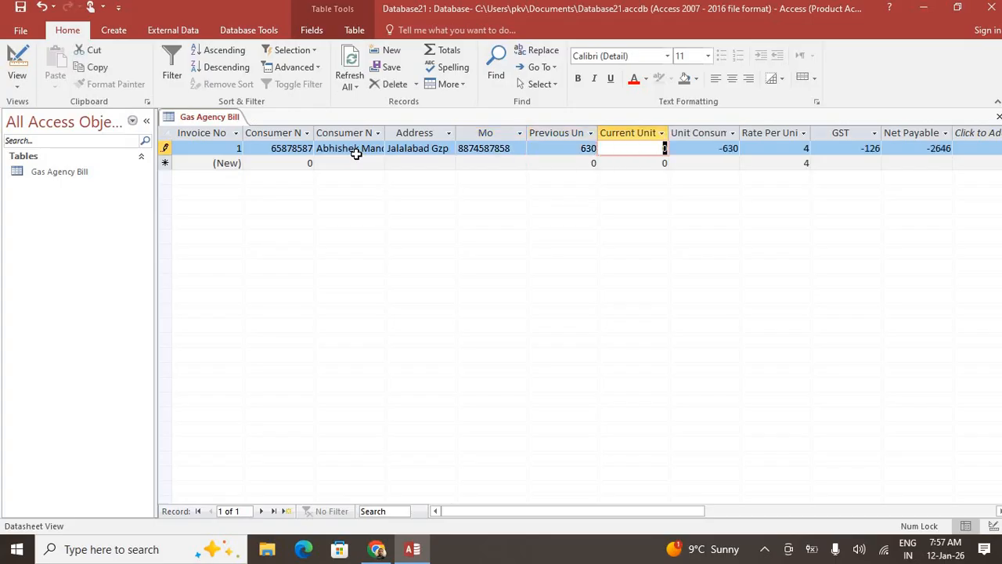
{"action": "type", "text": "850"}
{"action": "key", "text": "Tab"}
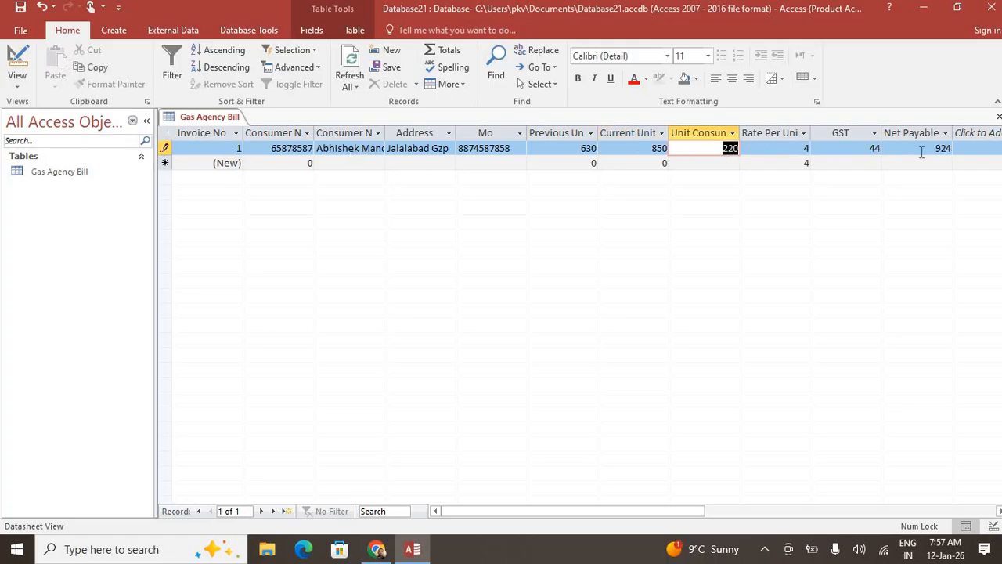
{"action": "key", "text": "Tab"}
{"action": "key", "text": "Tab"}
{"action": "key", "text": "Tab"}
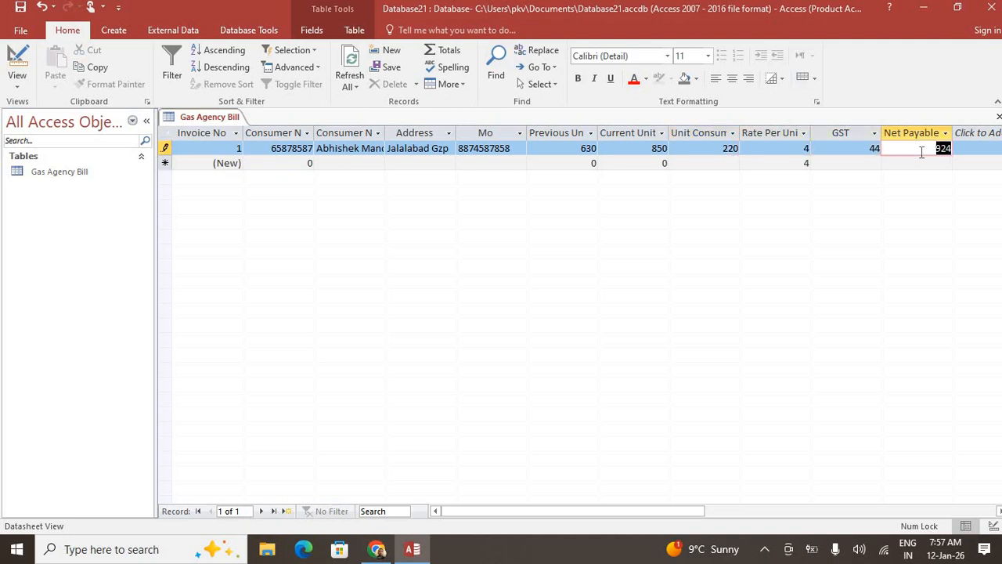
Build a form from the Gas Agency Bill table and switch it to Design View
{"action": "left_click", "coordinate": [116, 31]}
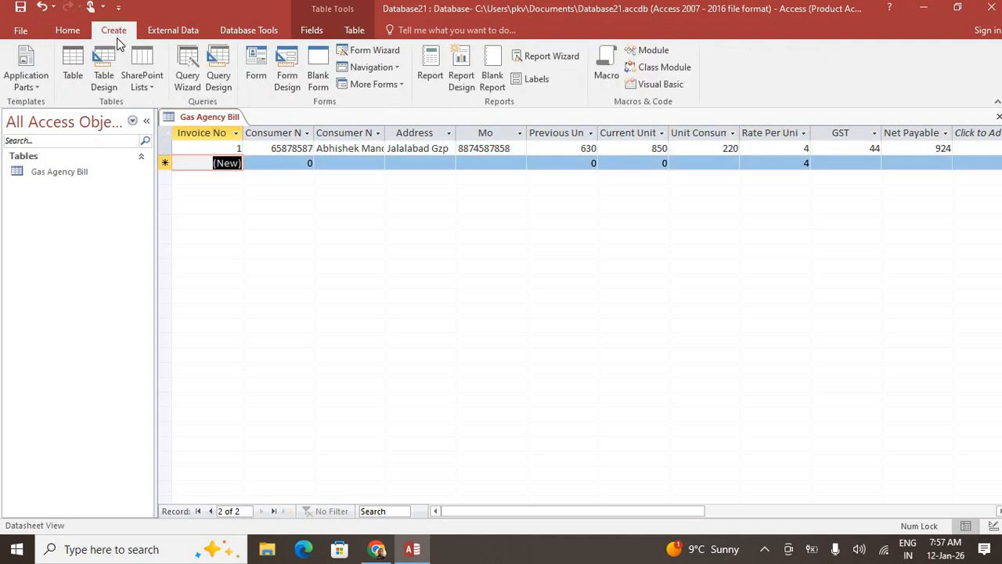
{"action": "left_click", "coordinate": [258, 79]}
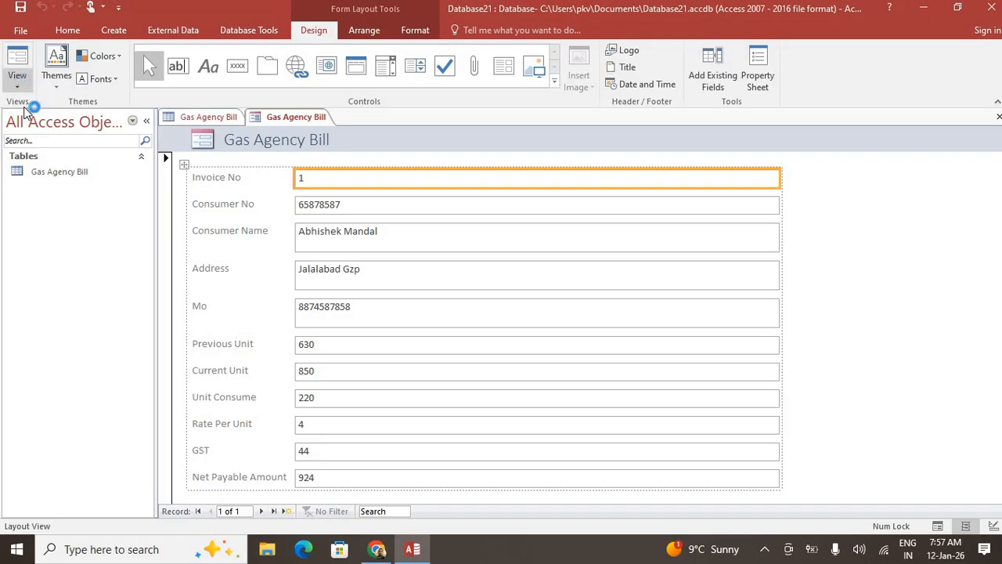
{"action": "left_click", "coordinate": [16, 83]}
{"action": "left_click", "coordinate": [52, 174]}
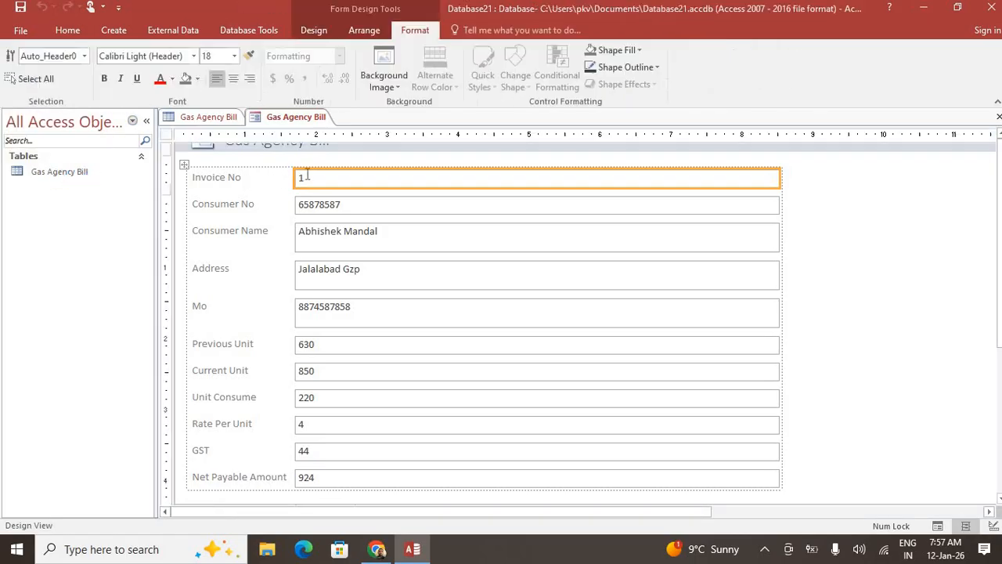
Change the header title text to 'Neelkanth HP Gas Gramin Vitrak'
{"action": "left_click", "coordinate": [365, 168]}
{"action": "left_click_drag", "start_coordinate": [365, 168], "coordinate": [224, 171]}
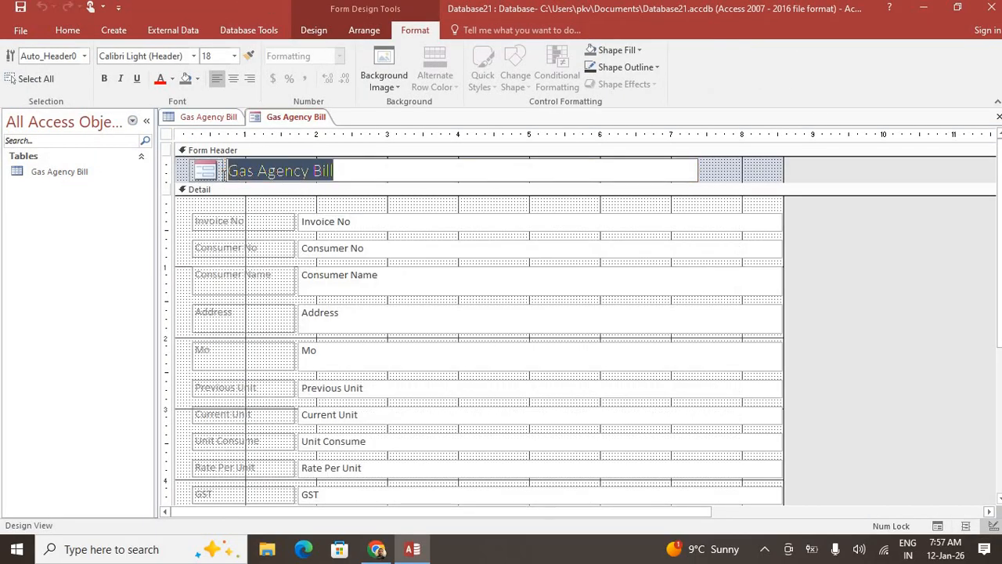
{"action": "type", "text": "Nee"}
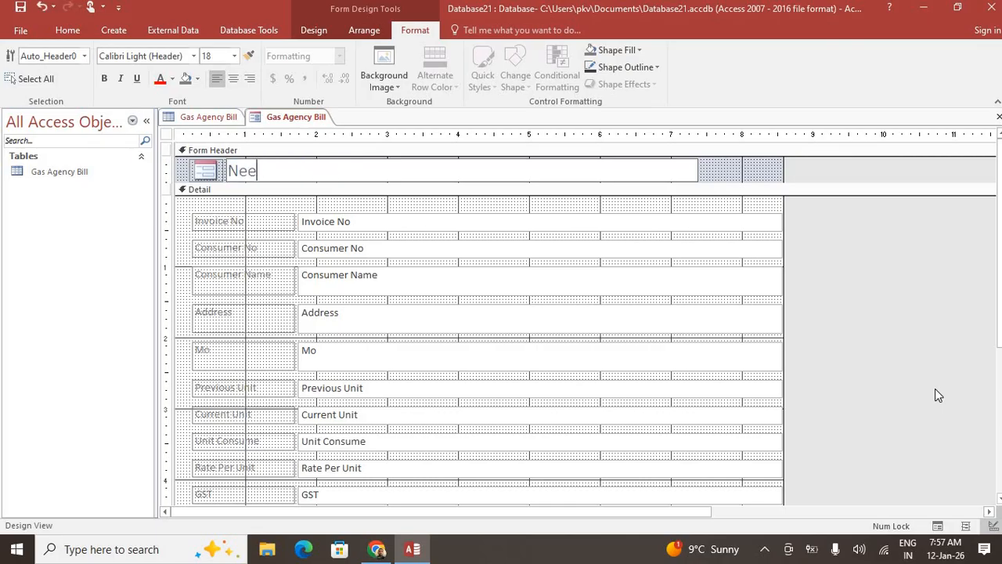
{"action": "type", "text": "lkanth HP Ga"}
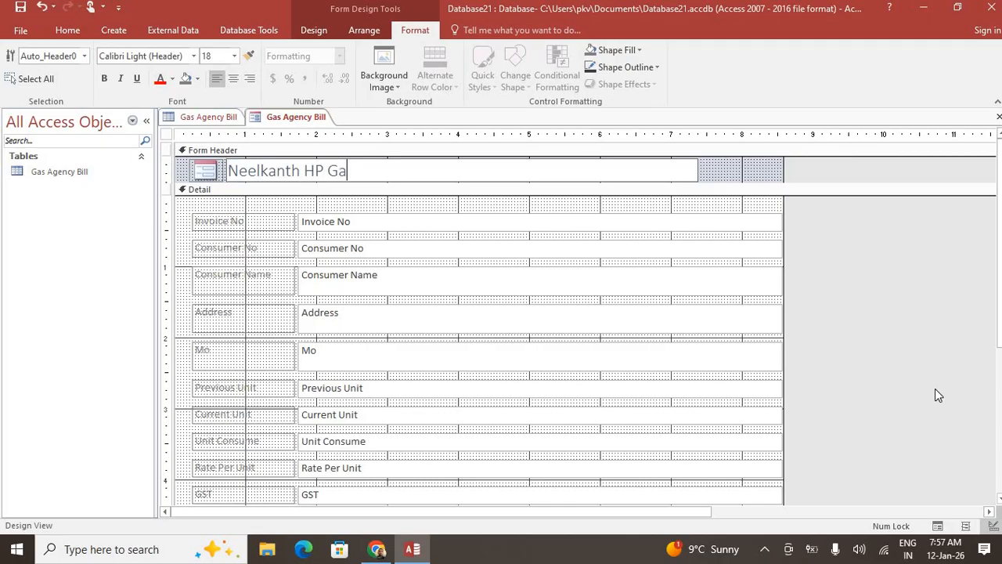
{"action": "type", "text": "s Gramin Vitrak"}
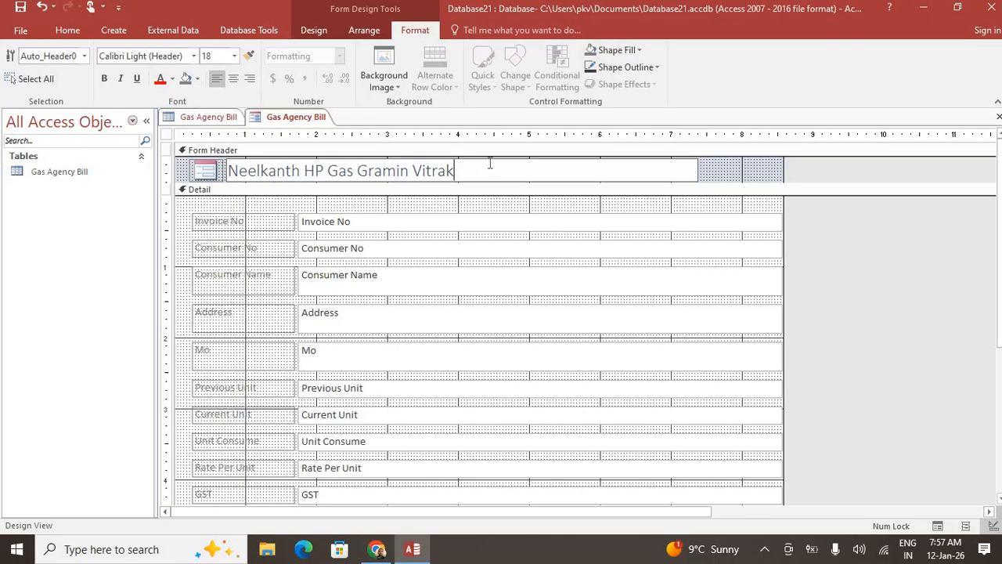
Make the new header title bold with white text
{"action": "left_click_drag", "start_coordinate": [479, 171], "coordinate": [189, 154]}
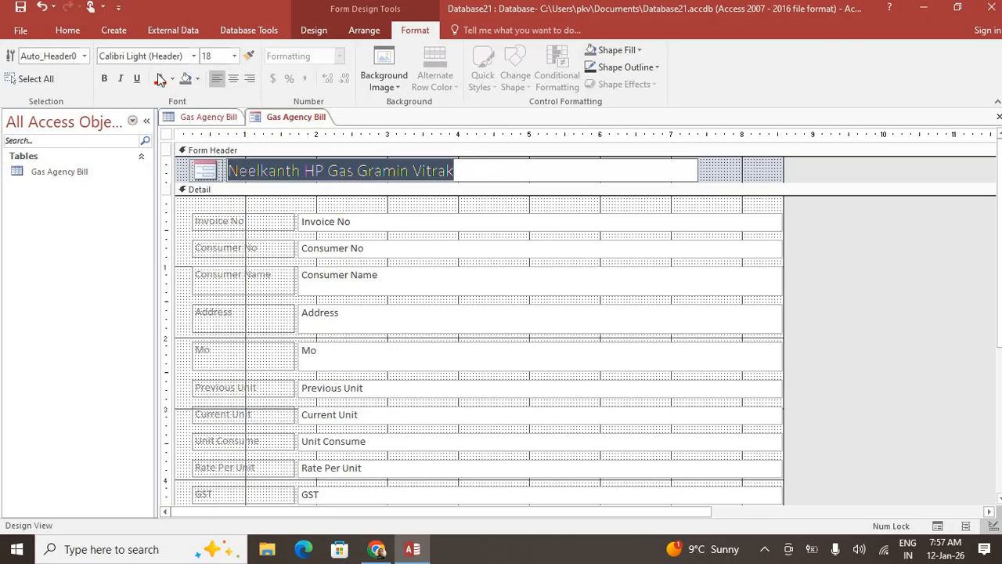
{"action": "left_click", "coordinate": [57, 35]}
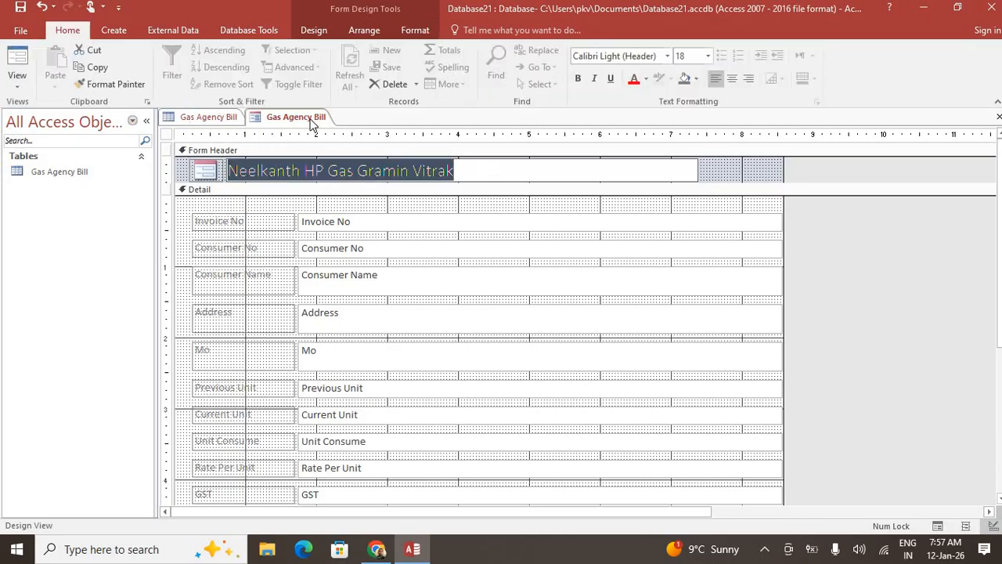
{"action": "left_click", "coordinate": [578, 79]}
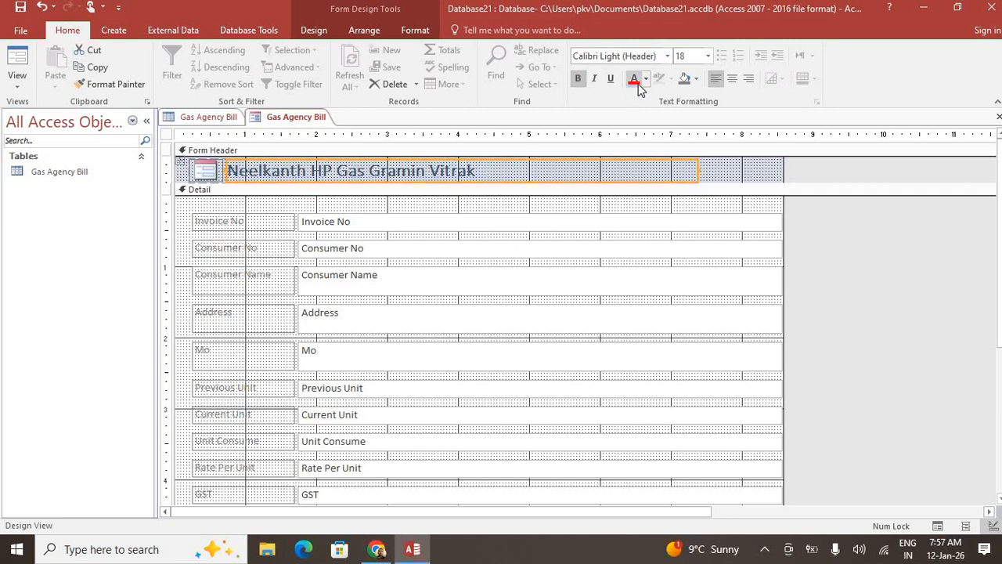
{"action": "left_click", "coordinate": [636, 132]}
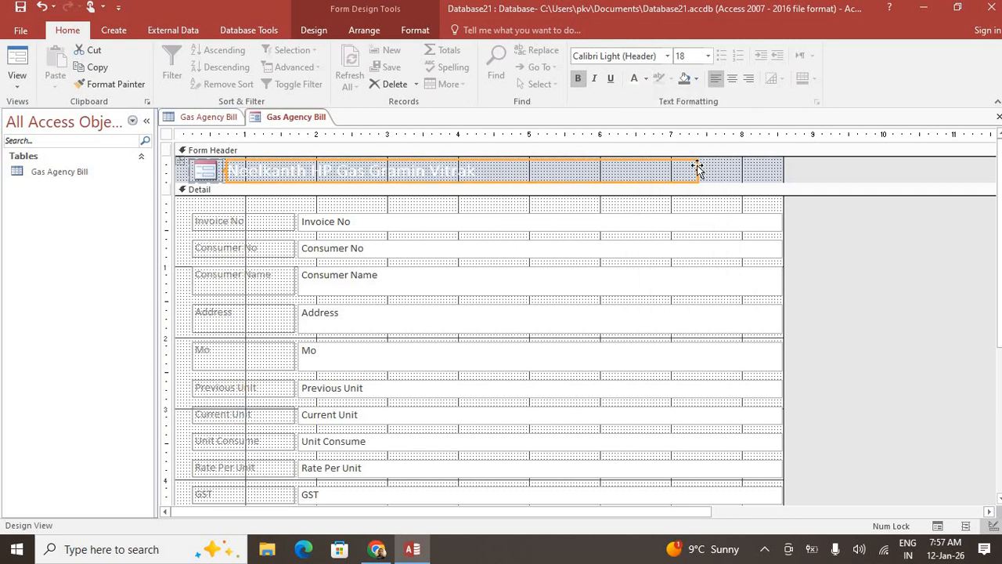
Fill the title label light blue and drag the Detail bar down to heighten the header
{"action": "left_click", "coordinate": [760, 173]}
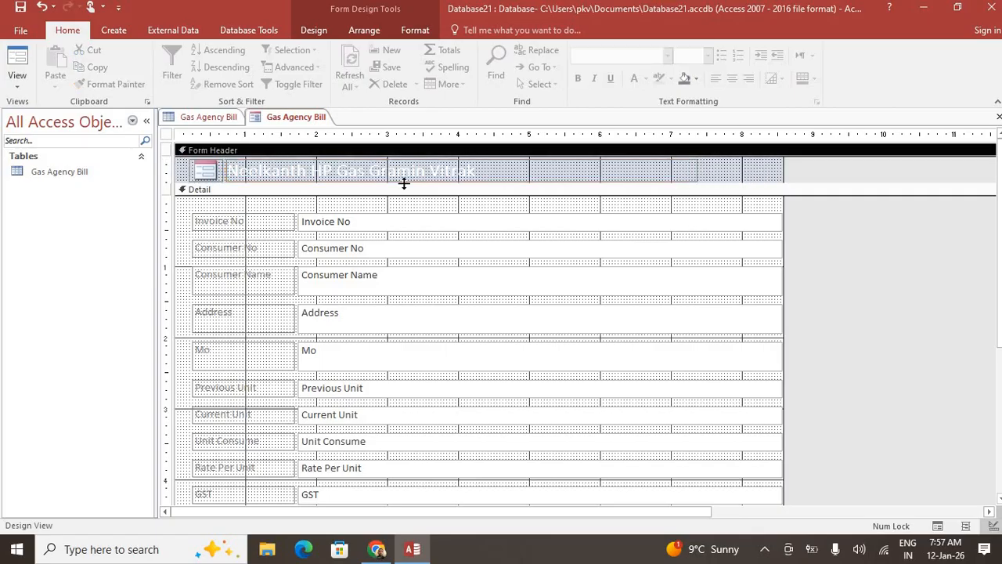
{"action": "left_click", "coordinate": [611, 165]}
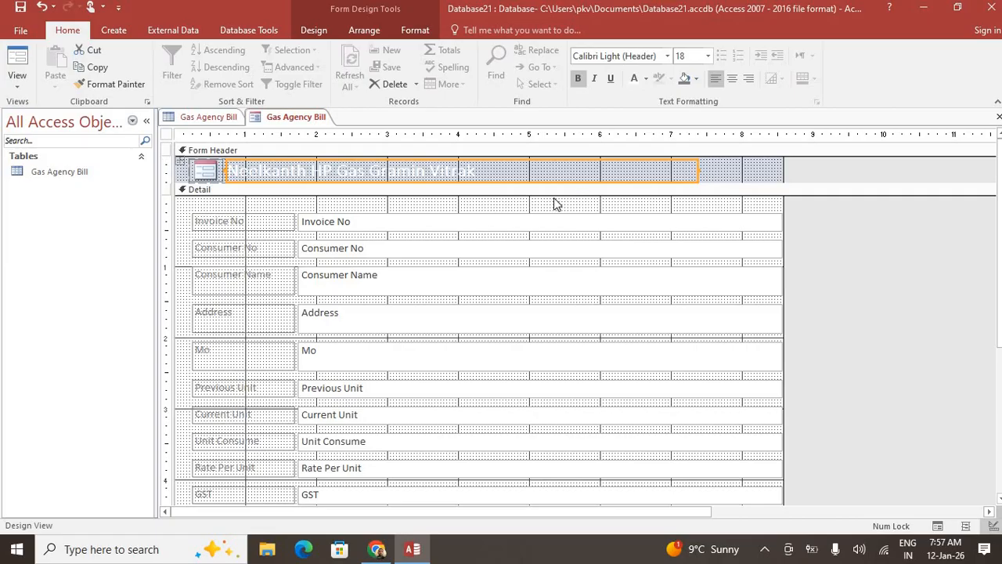
{"action": "left_click", "coordinate": [696, 79]}
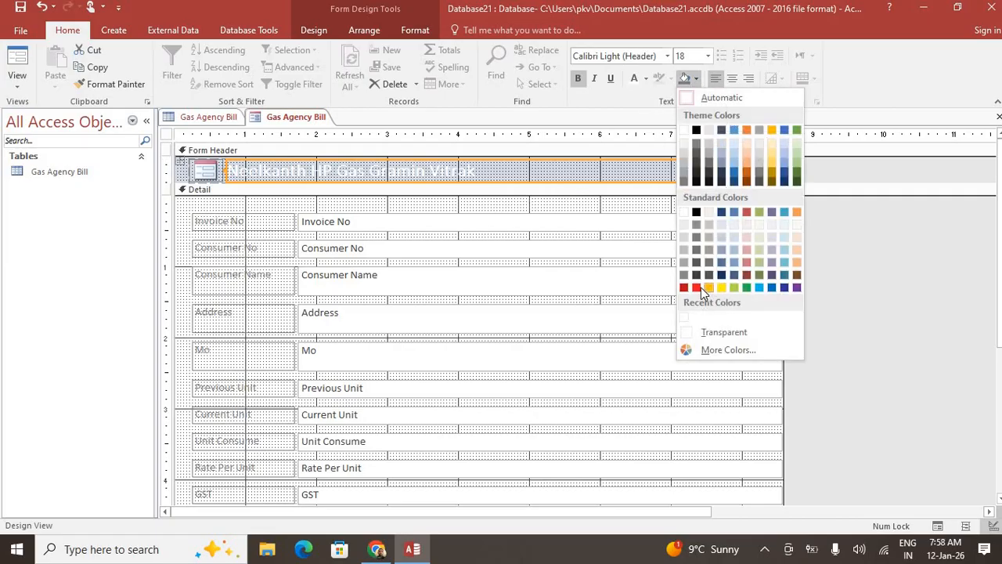
{"action": "left_click", "coordinate": [759, 288]}
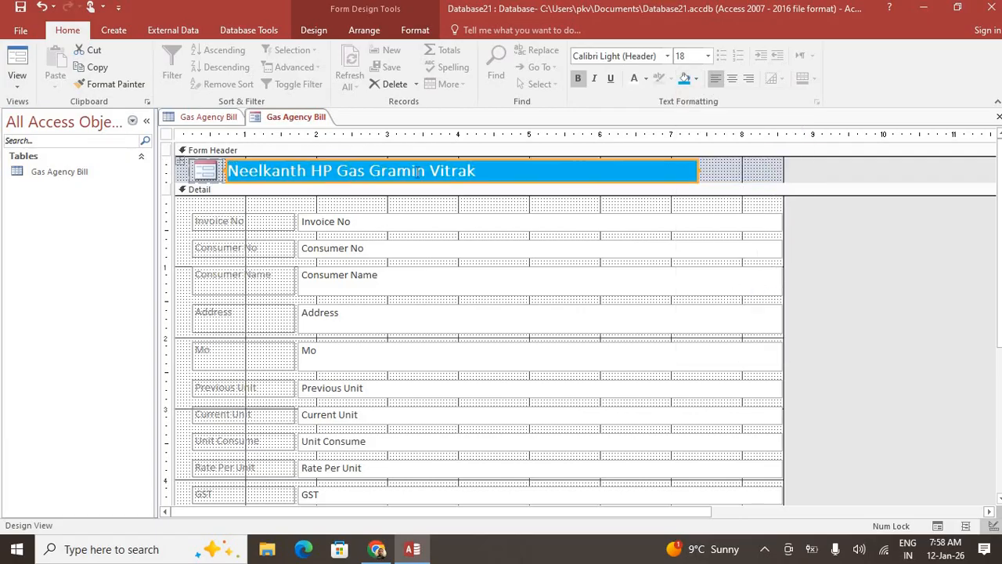
{"action": "left_click", "coordinate": [305, 198]}
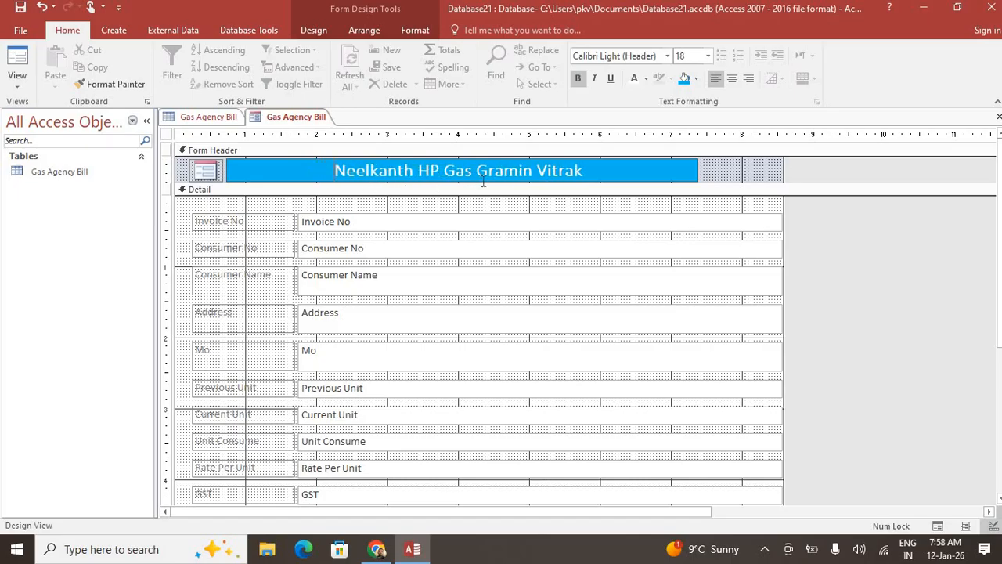
{"action": "left_click_drag", "start_coordinate": [477, 182], "coordinate": [476, 213]}
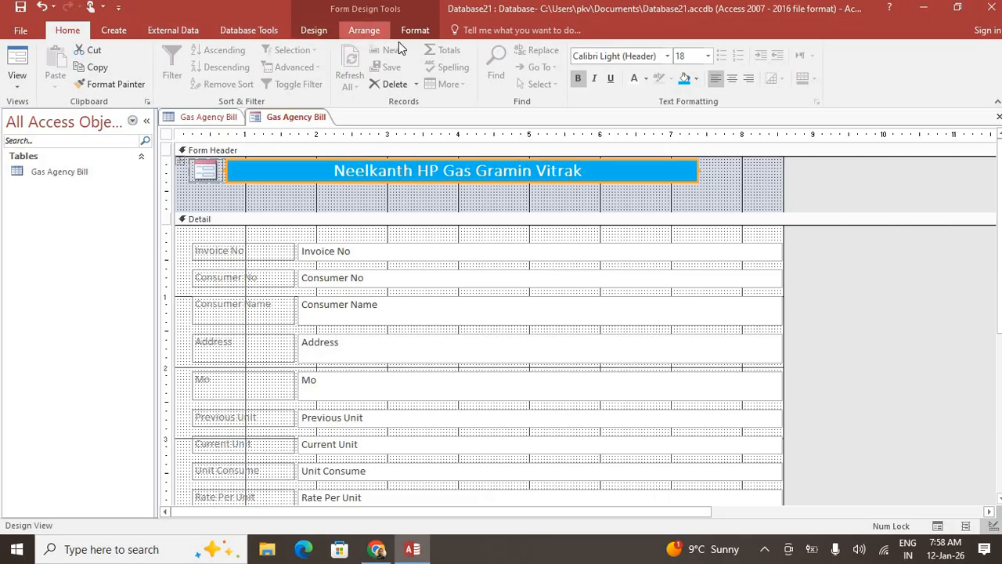
Draw a label beneath the title reading 'Jalalabad-Ghazipur', removing the stray space
{"action": "left_click", "coordinate": [322, 30]}
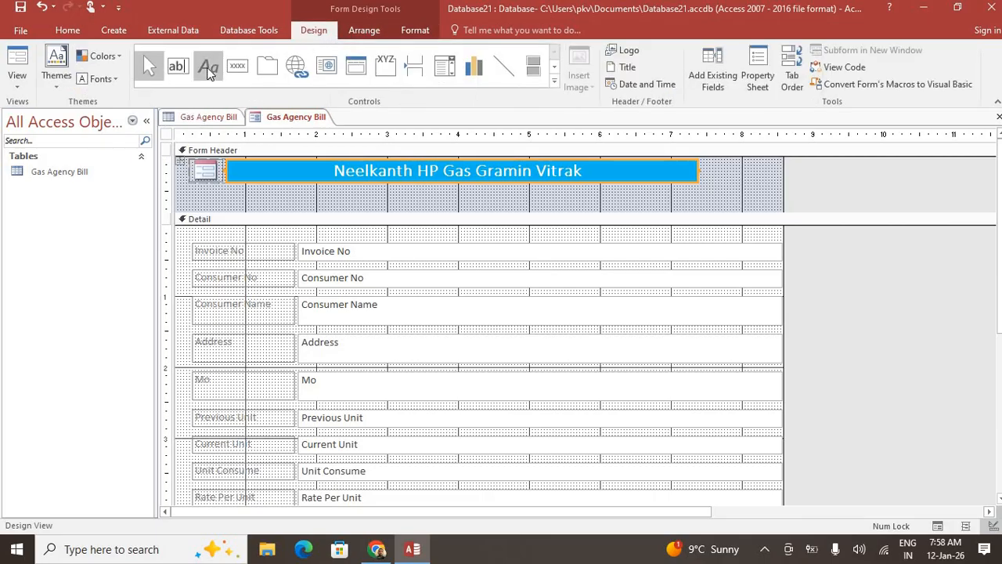
{"action": "left_click", "coordinate": [208, 65]}
{"action": "mouse_move", "coordinate": [382, 189]}
{"action": "left_mouse_down"}
{"action": "mouse_move", "coordinate": [444, 207]}
{"action": "mouse_move", "coordinate": [509, 206]}
{"action": "left_mouse_up"}
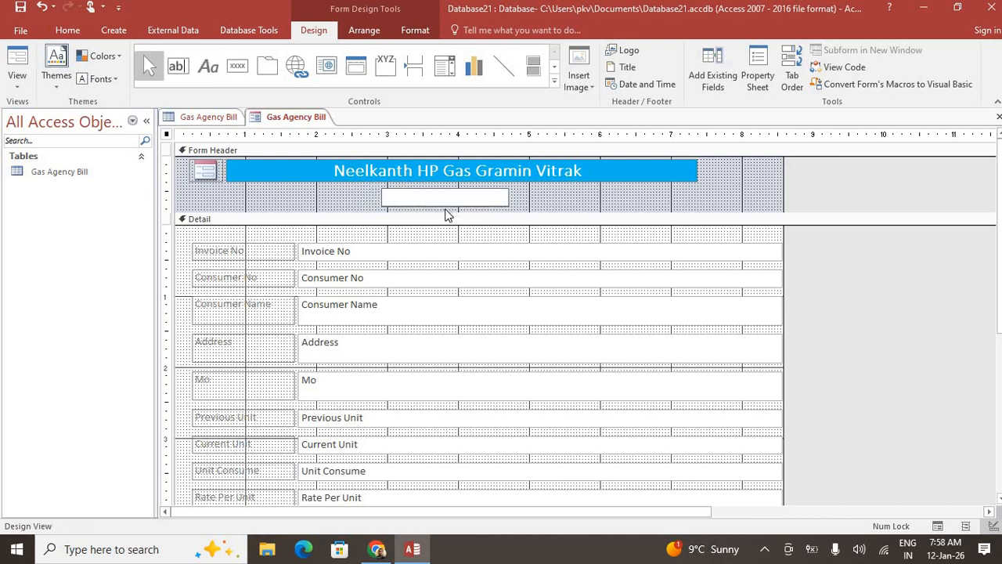
{"action": "type", "text": "Jalalabad-Ghazipur"}
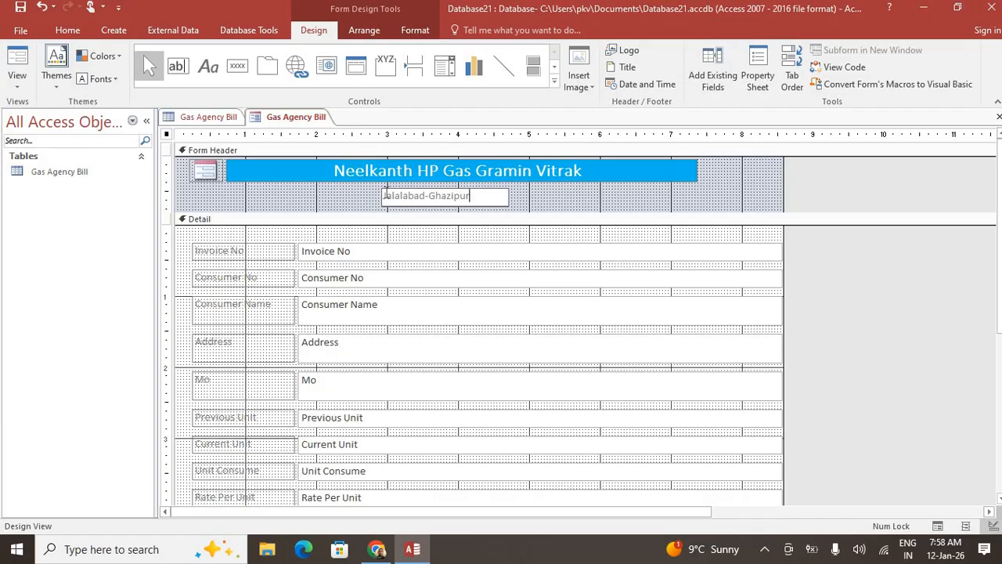
{"action": "left_click", "coordinate": [389, 195]}
{"action": "key", "text": "BackSpace"}
{"action": "key", "text": "End"}
{"action": "key", "text": "ctrl+shift+Left"}
{"action": "left_click_drag", "start_coordinate": [257, 183], "coordinate": [256, 182]}
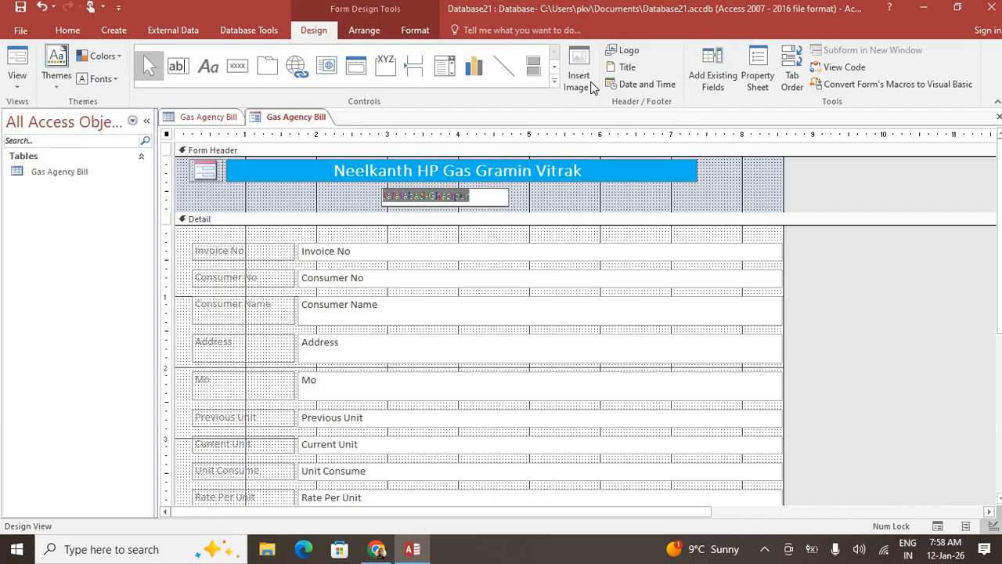
Give the Jalalabad-Ghazipur label a yellow background fill
{"action": "left_click", "coordinate": [69, 29]}
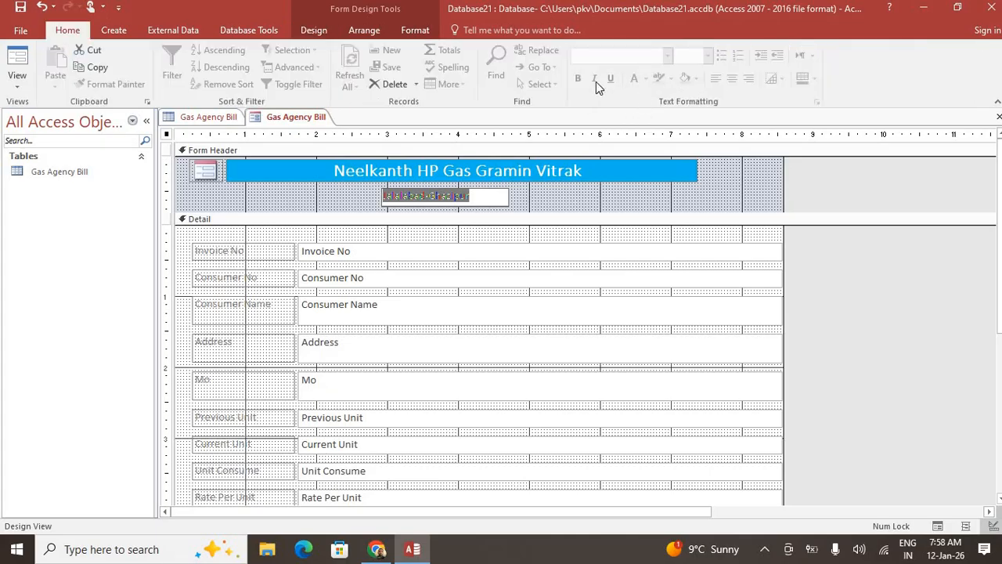
{"action": "left_click", "coordinate": [517, 208]}
{"action": "left_click", "coordinate": [504, 205]}
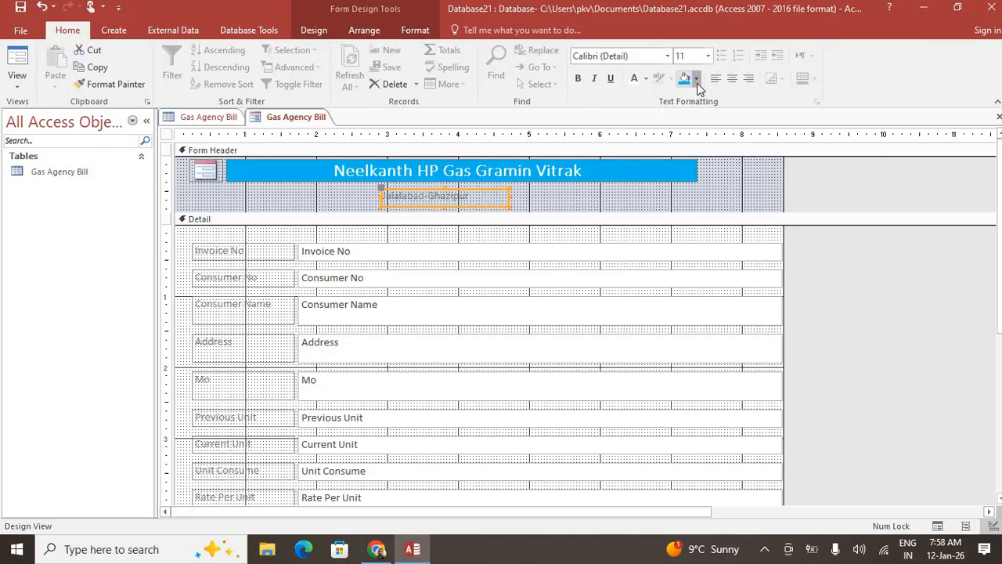
{"action": "left_click", "coordinate": [695, 79]}
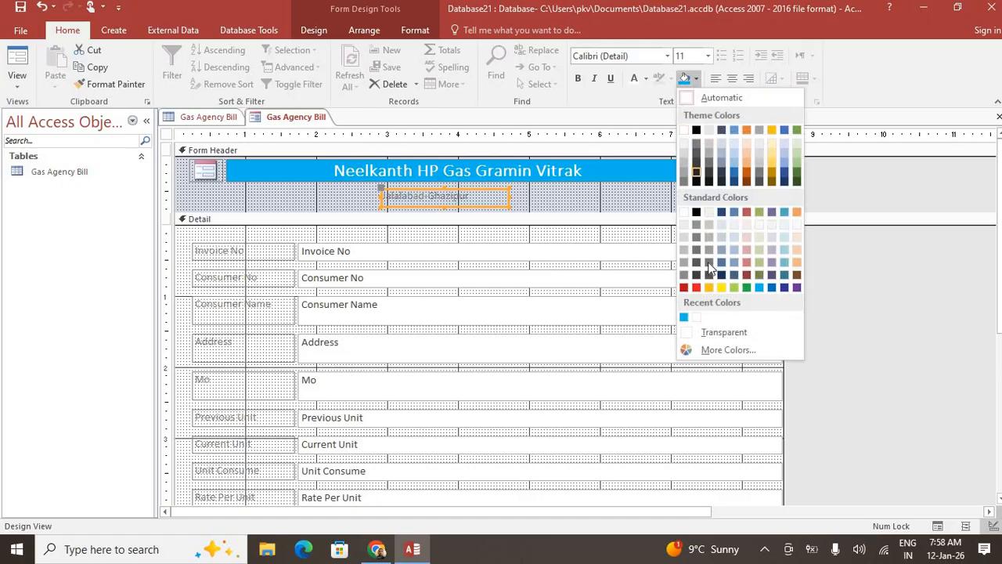
{"action": "left_click", "coordinate": [720, 287]}
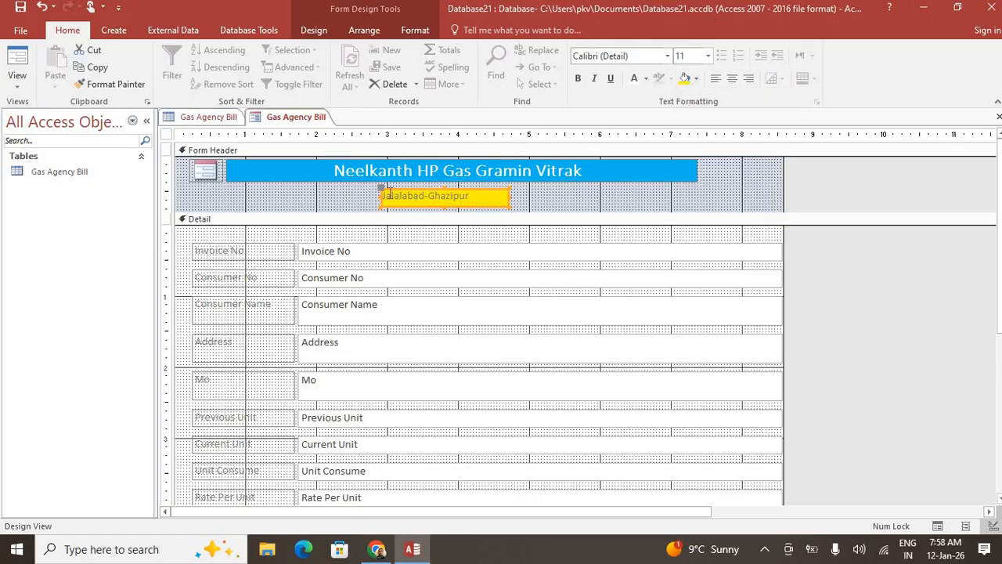
Set the Jalalabad-Ghazipur label text to a dark font colour
{"action": "left_click", "coordinate": [409, 195]}
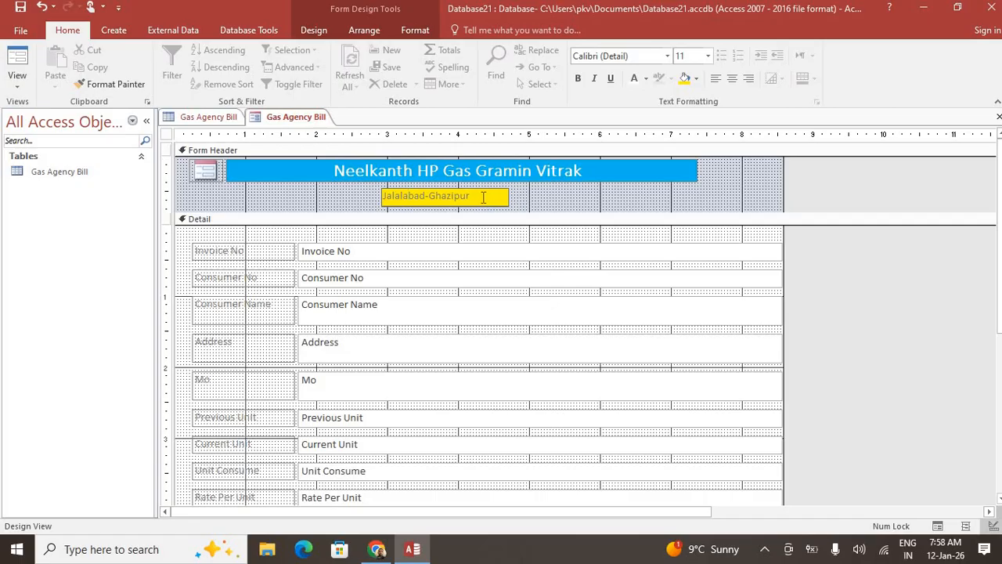
{"action": "left_click_drag", "start_coordinate": [472, 196], "coordinate": [357, 197]}
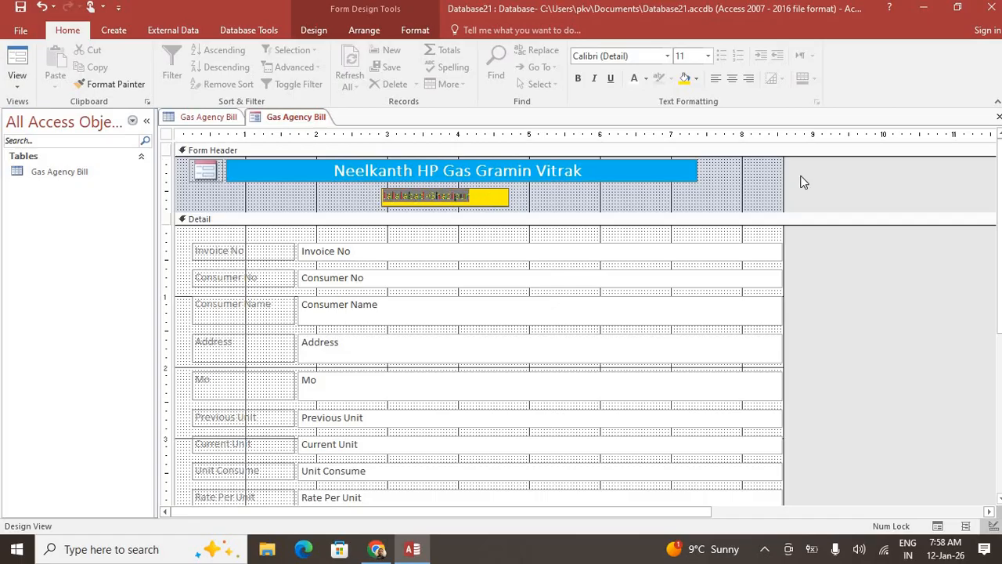
{"action": "left_click", "coordinate": [645, 79]}
{"action": "left_click", "coordinate": [646, 181]}
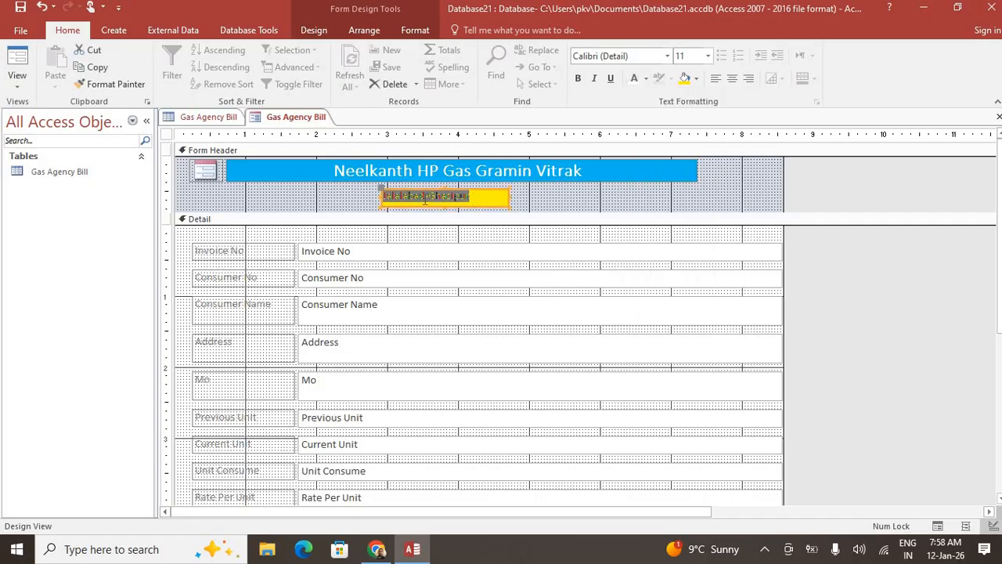
{"action": "left_click", "coordinate": [407, 197]}
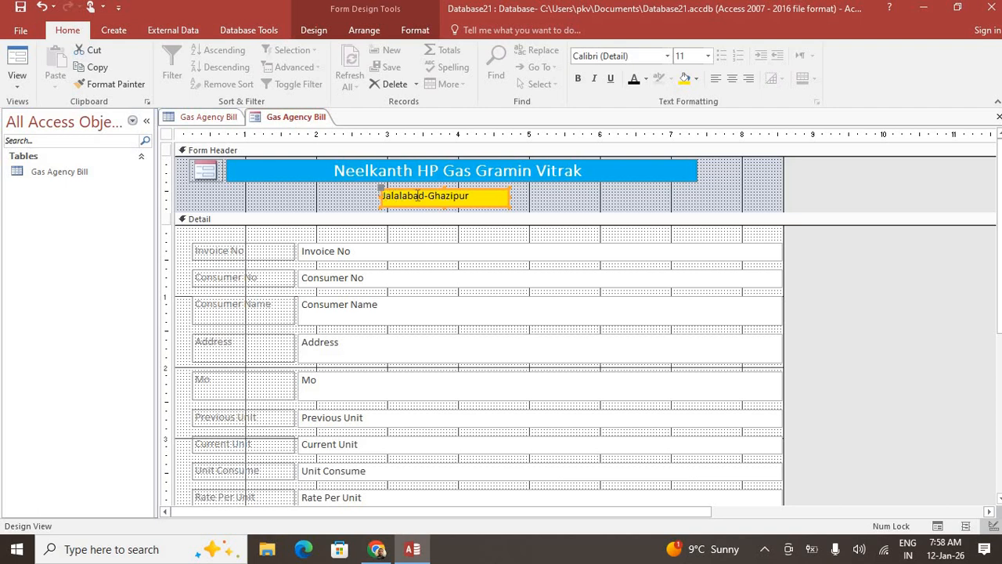
{"action": "left_click", "coordinate": [910, 325]}
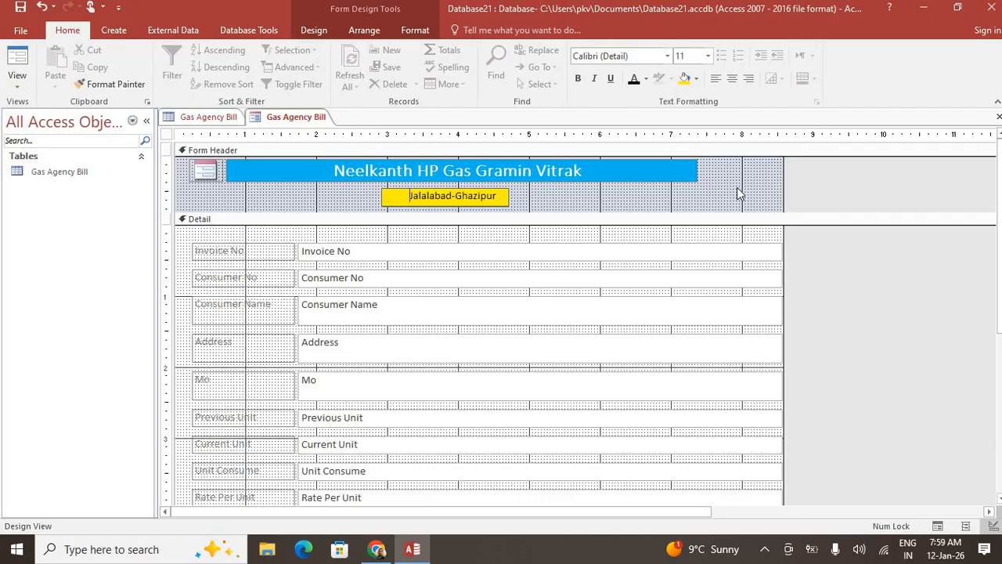
Search Google Images for 'gas agency logo' in a new Chrome tab
{"action": "left_click", "coordinate": [376, 549]}
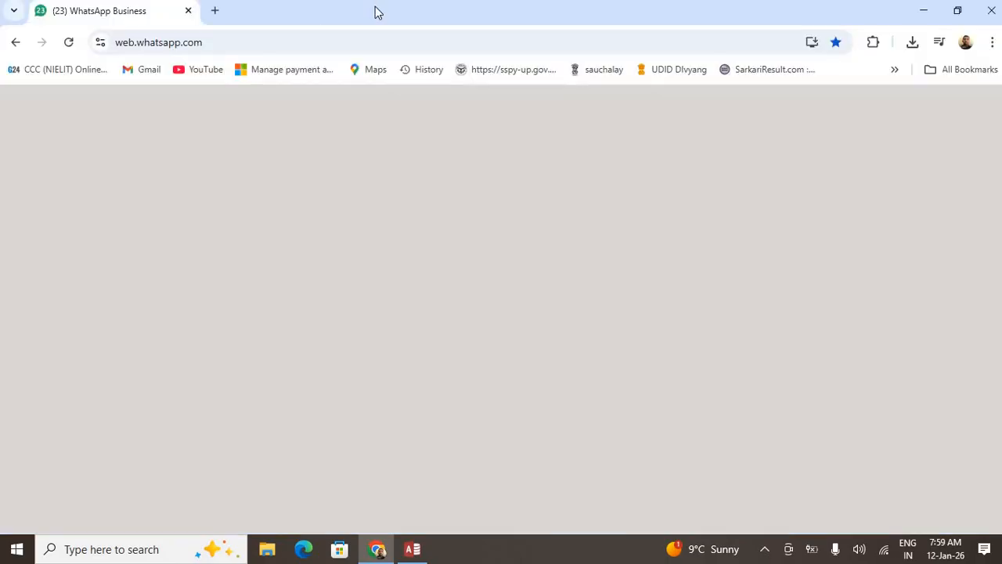
{"action": "left_click", "coordinate": [214, 10]}
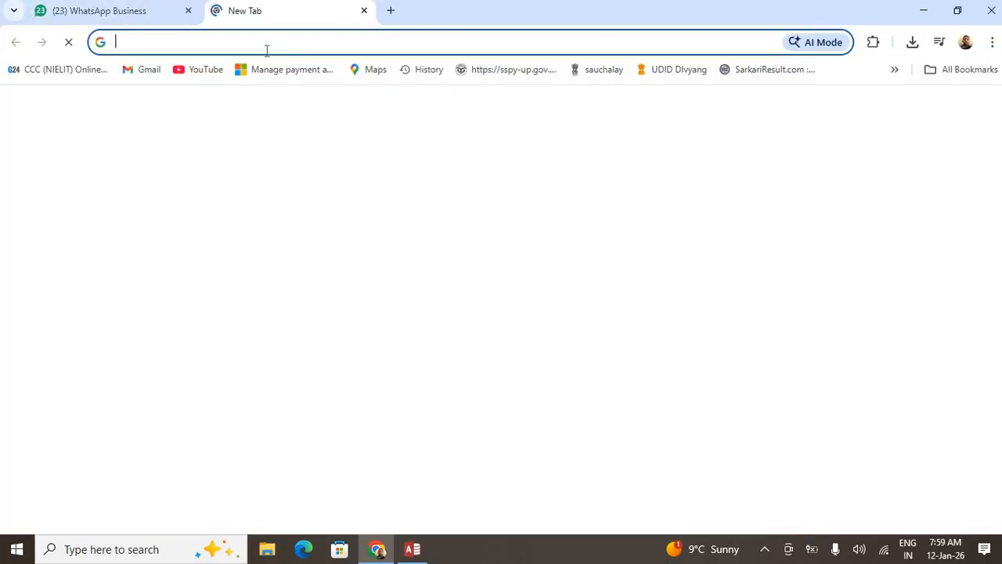
{"action": "type", "text": "gas"}
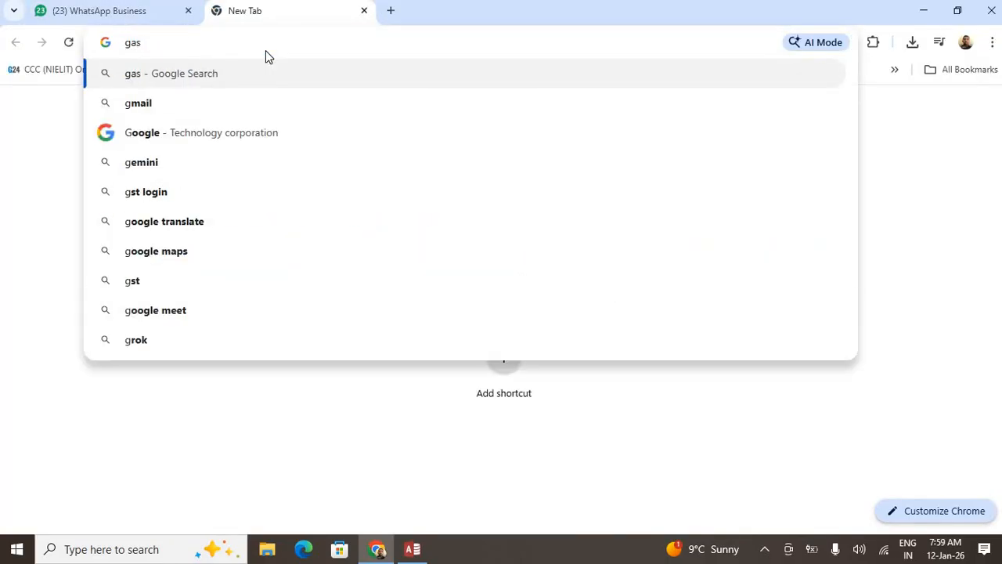
{"action": "type", "text": " agency "}
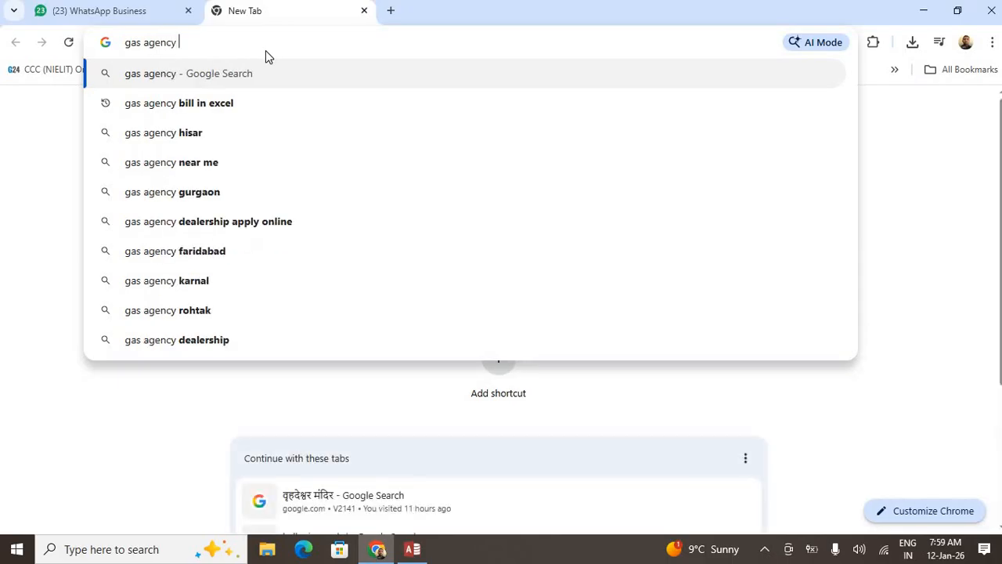
{"action": "type", "text": "logo"}
{"action": "key", "text": "Return"}
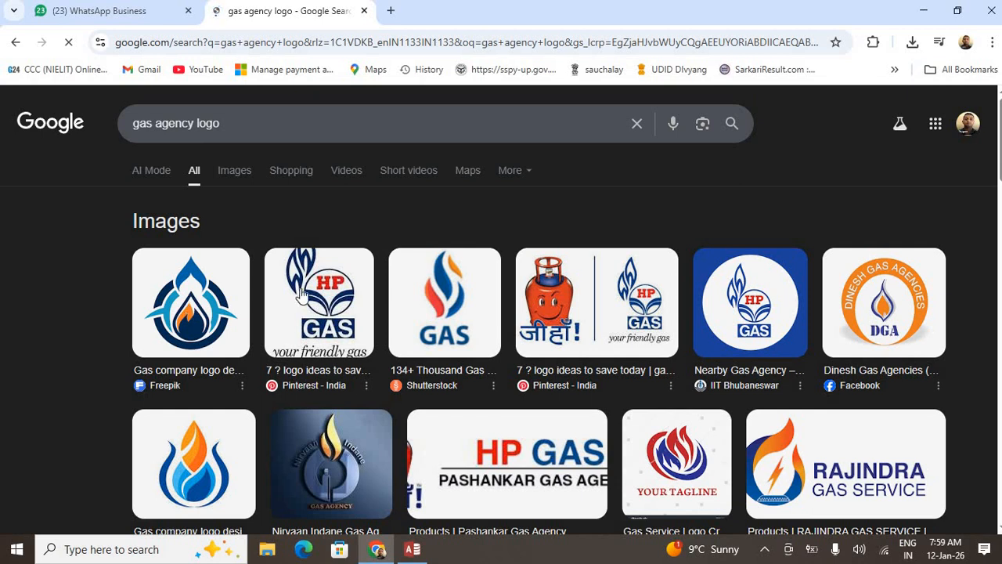
{"action": "scroll", "coordinate": [335, 282], "scroll_direction": "down", "scroll_amount": 4}
{"action": "scroll", "coordinate": [335, 282], "scroll_direction": "up", "scroll_amount": 4}
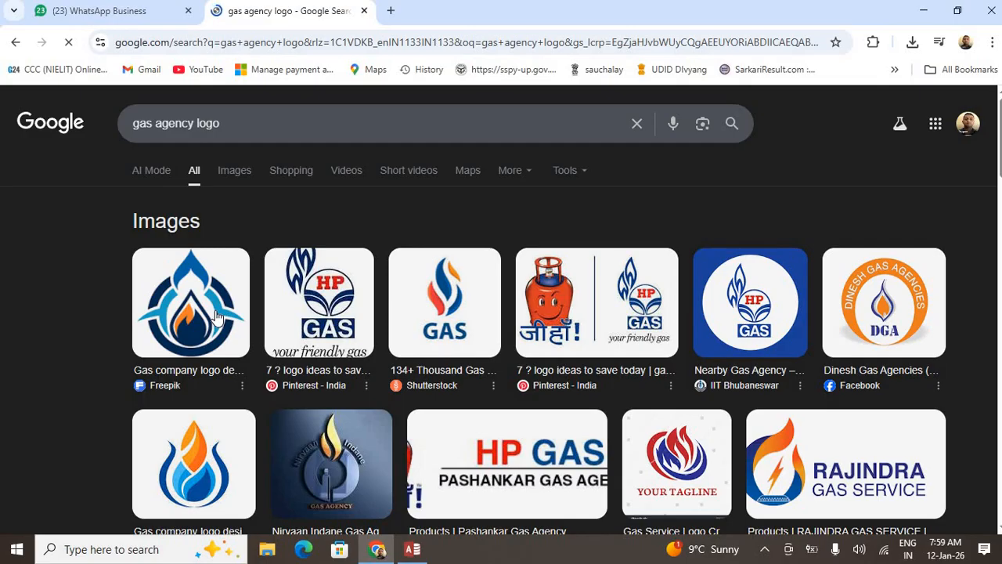
Save the first logo and the blue-and-orange flame logo images to Downloads
{"action": "right_click", "coordinate": [193, 290]}
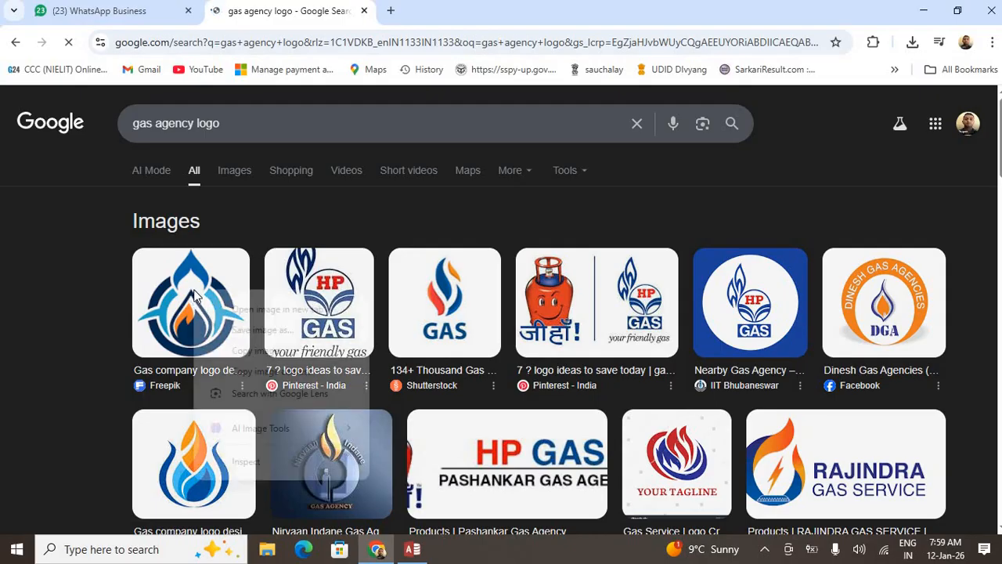
{"action": "left_click", "coordinate": [262, 330]}
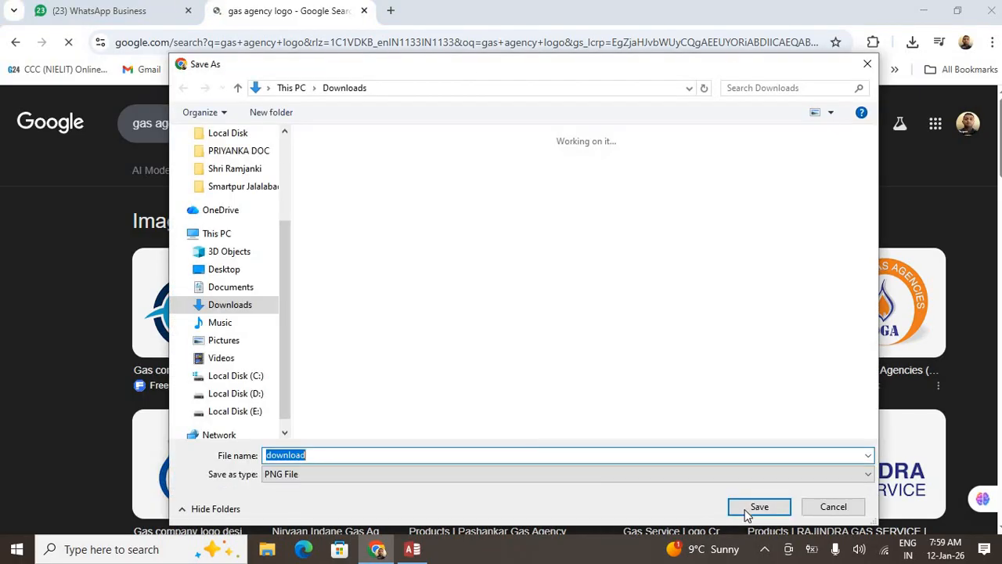
{"action": "key", "text": "Return"}
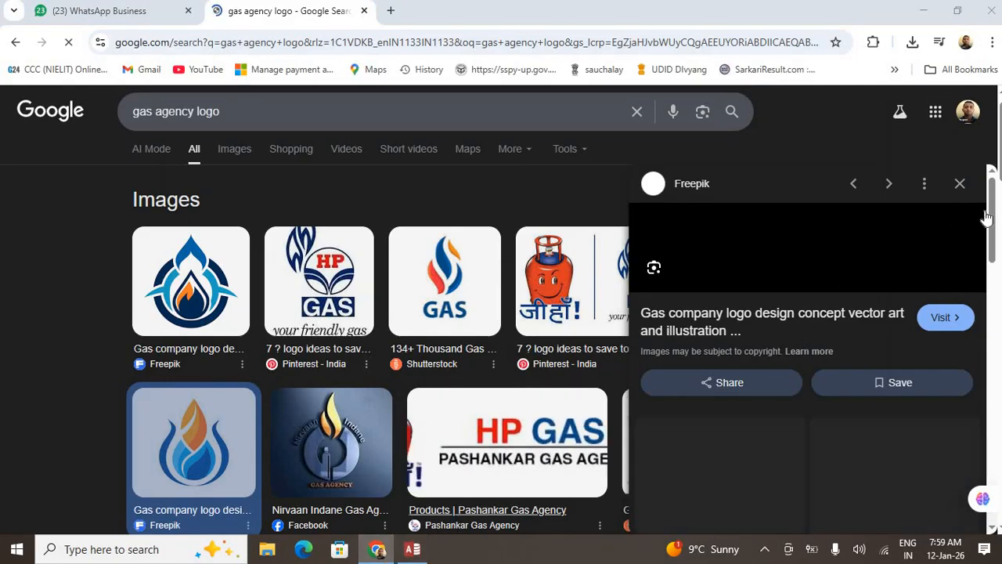
{"action": "right_click", "coordinate": [781, 304]}
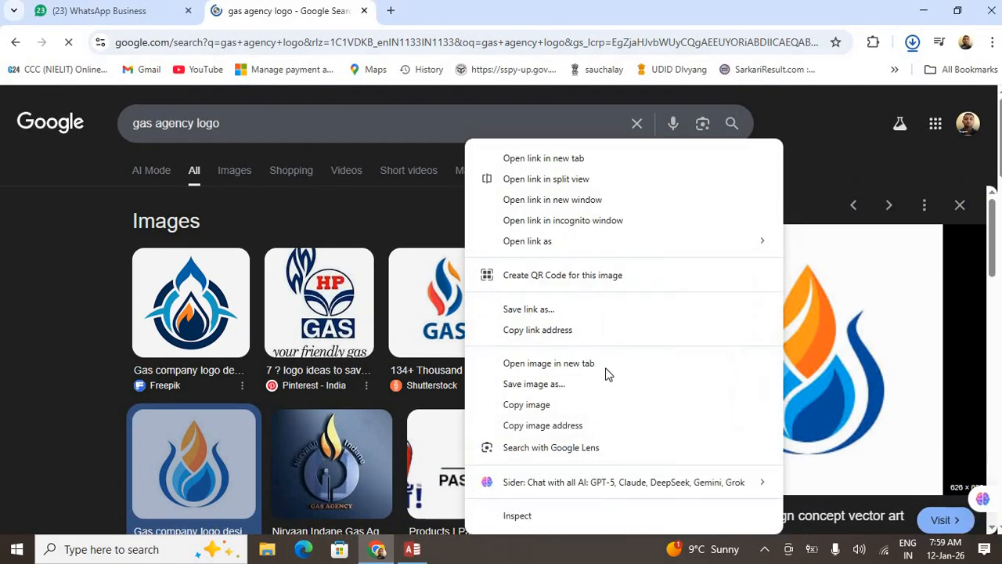
{"action": "left_click", "coordinate": [526, 385]}
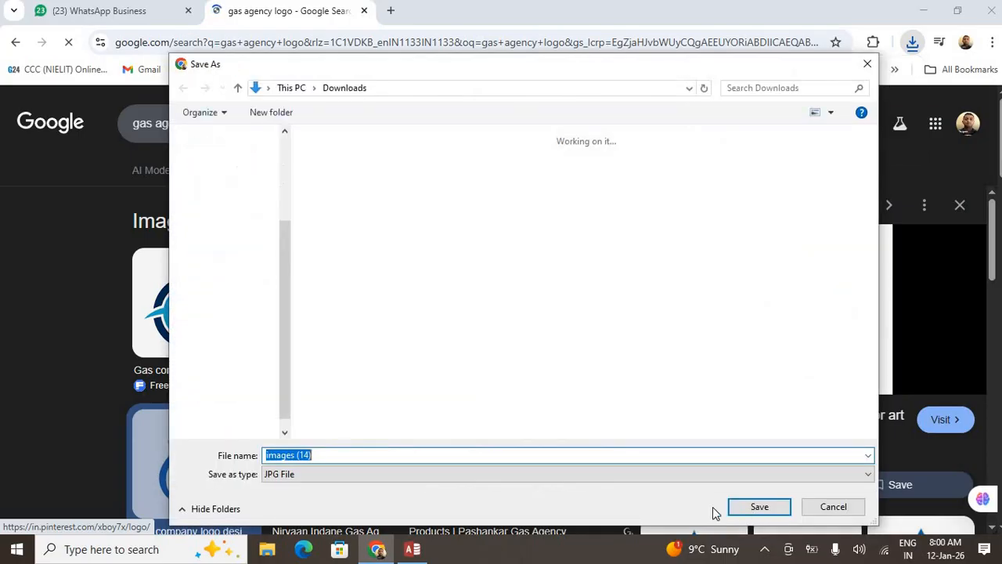
{"action": "left_click", "coordinate": [740, 507]}
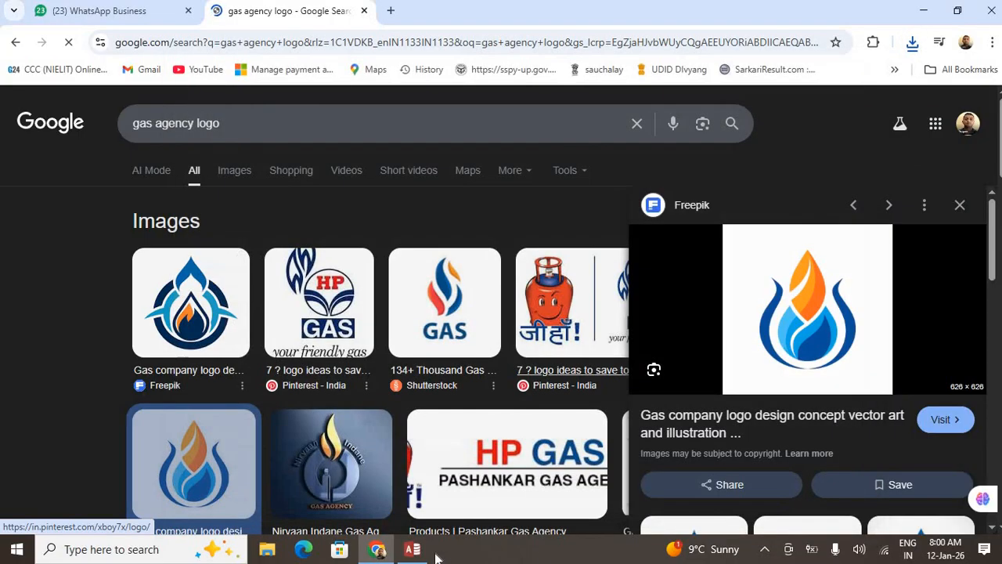
Delete the old header logo and move the title right to make room
{"action": "left_click", "coordinate": [413, 549]}
{"action": "left_click", "coordinate": [205, 174]}
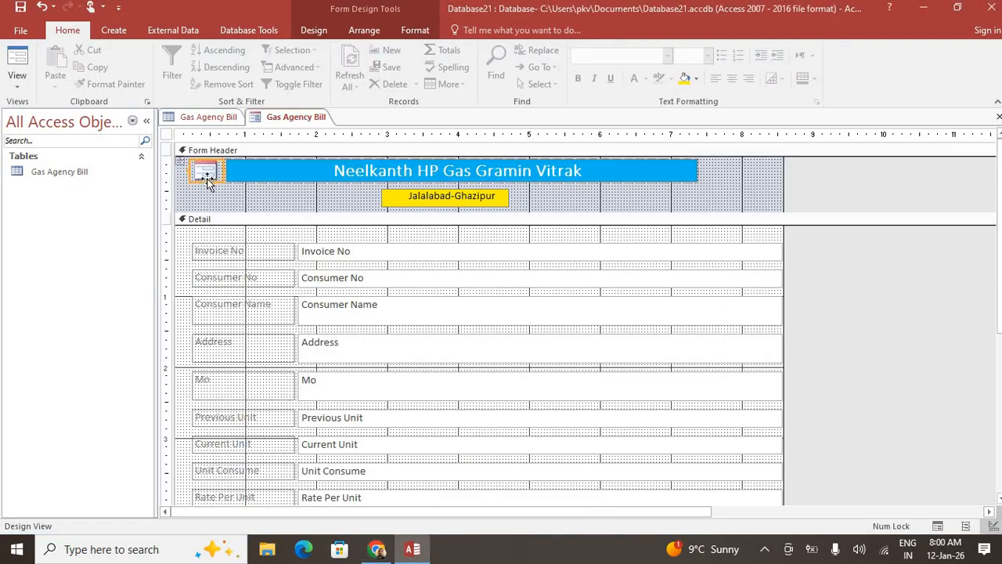
{"action": "key", "text": "Delete"}
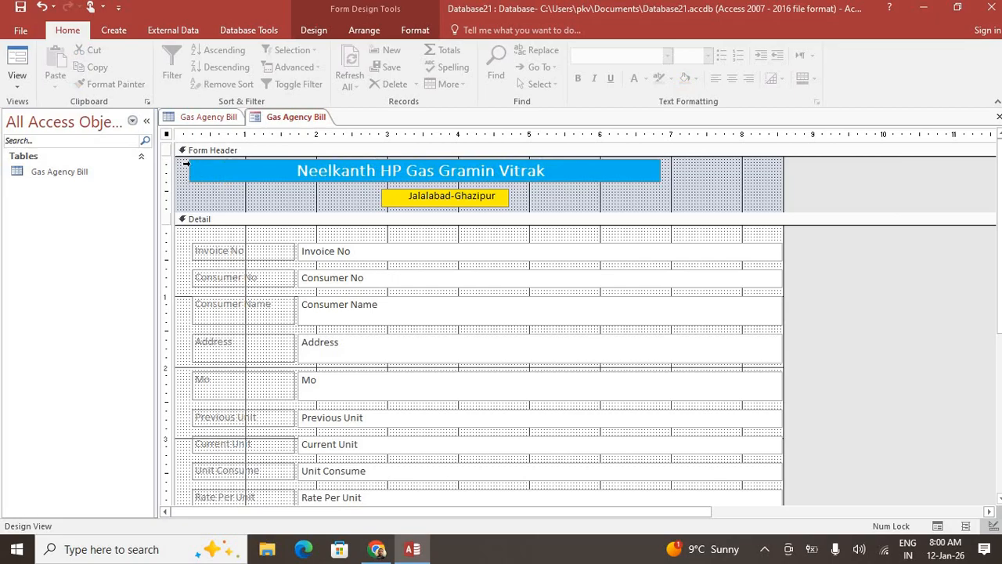
{"action": "left_click", "coordinate": [190, 165]}
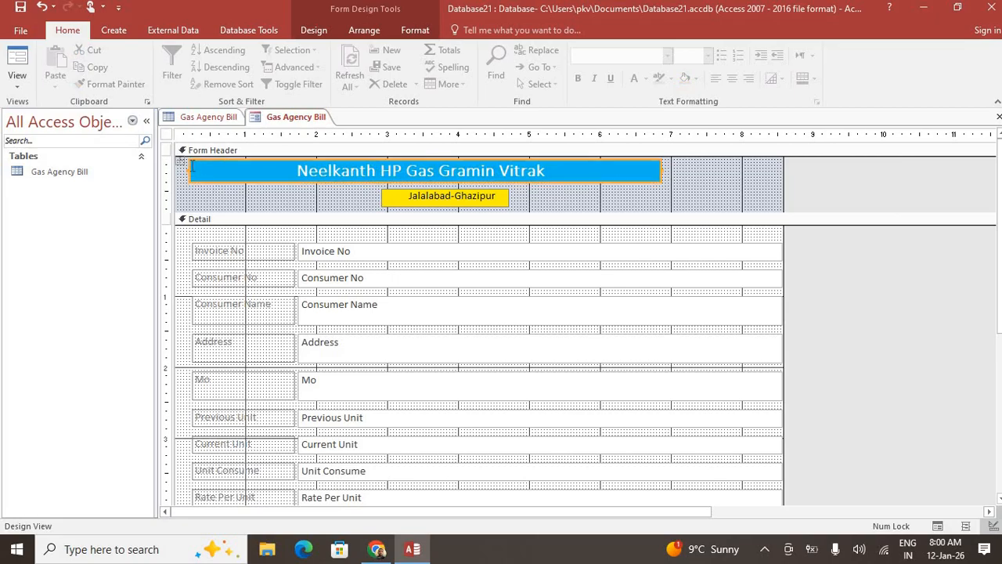
{"action": "left_click", "coordinate": [215, 181]}
{"action": "left_click_drag", "start_coordinate": [215, 182], "coordinate": [270, 185]}
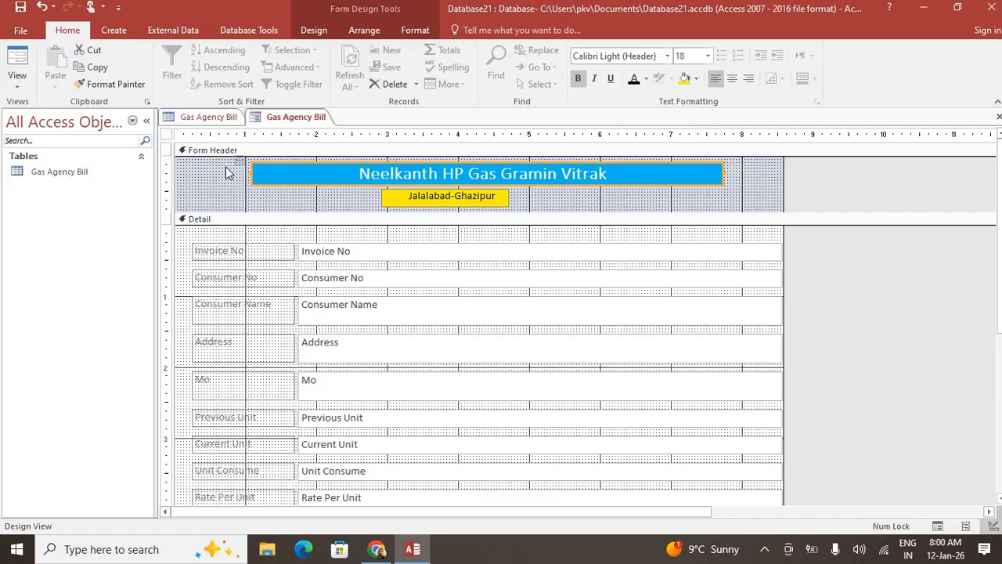
Insert the images (14) flame logo from Downloads at the header's left
{"action": "left_click", "coordinate": [316, 31]}
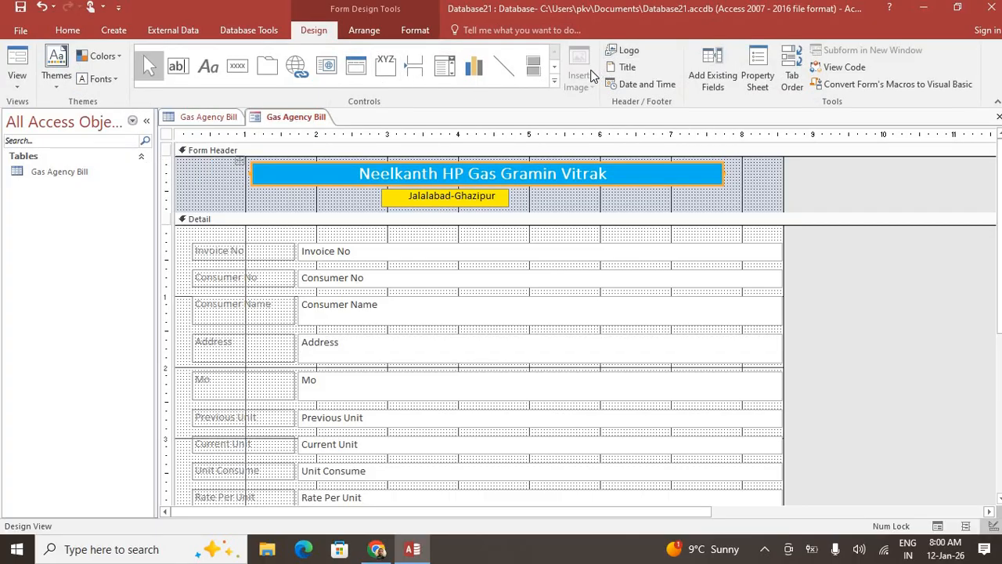
{"action": "left_click", "coordinate": [205, 181]}
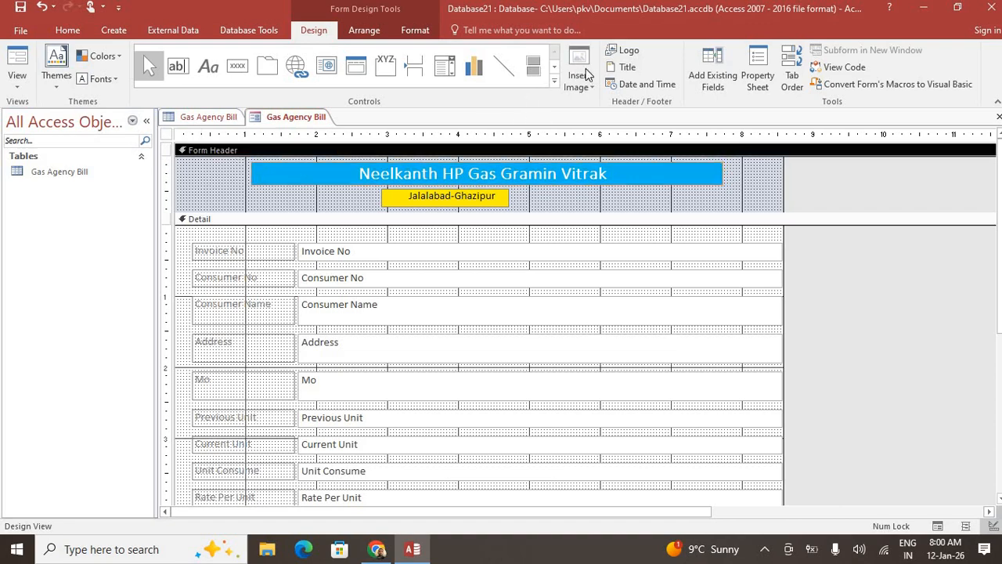
{"action": "left_click", "coordinate": [583, 75]}
{"action": "left_click", "coordinate": [577, 104]}
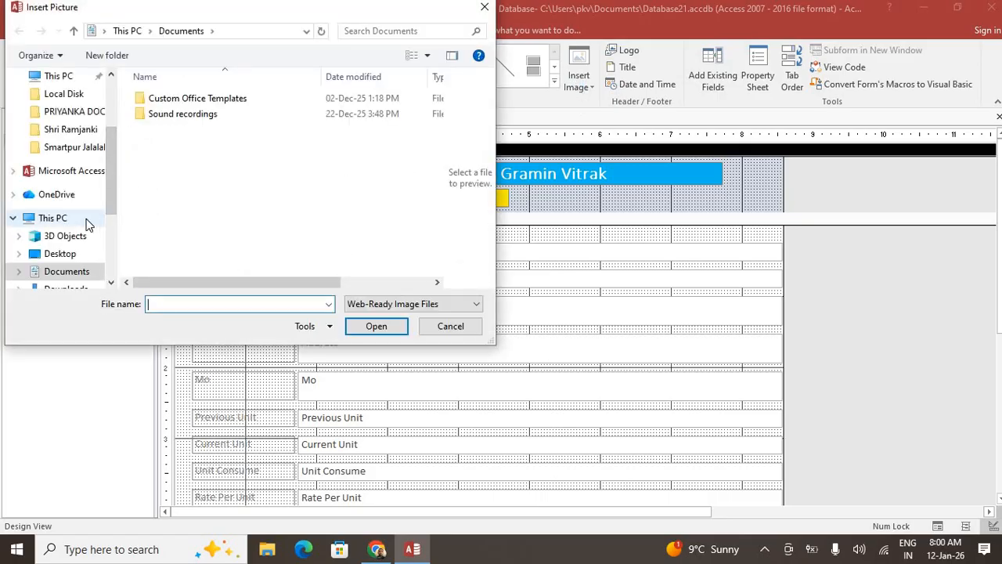
{"action": "scroll", "coordinate": [82, 224], "scroll_direction": "down", "scroll_amount": 2}
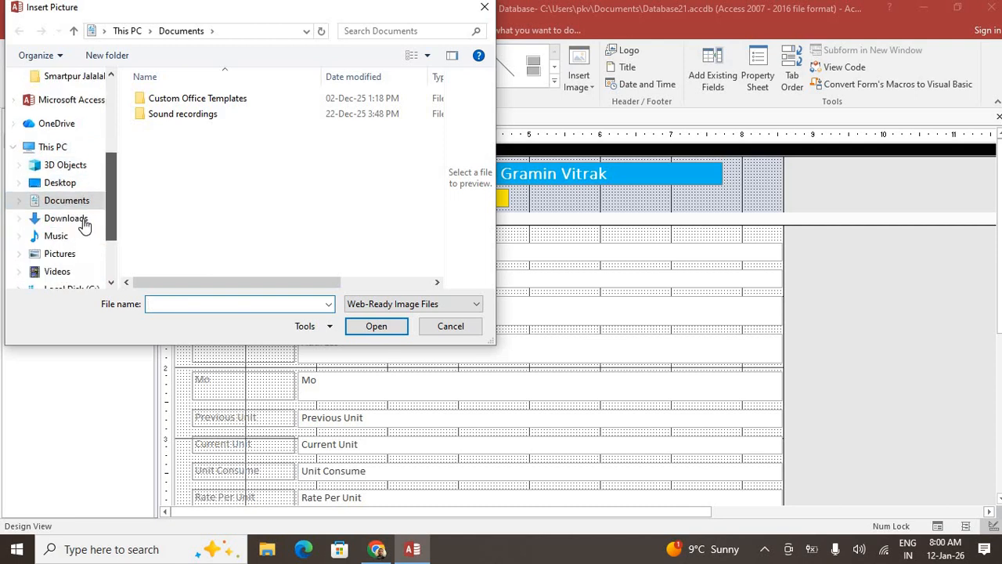
{"action": "left_click", "coordinate": [75, 221]}
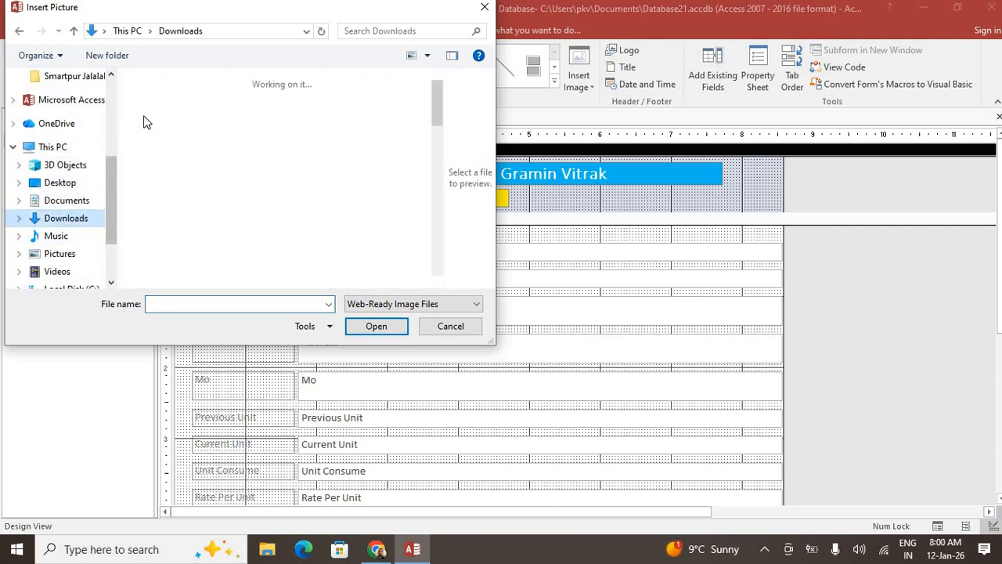
{"action": "left_click", "coordinate": [177, 139]}
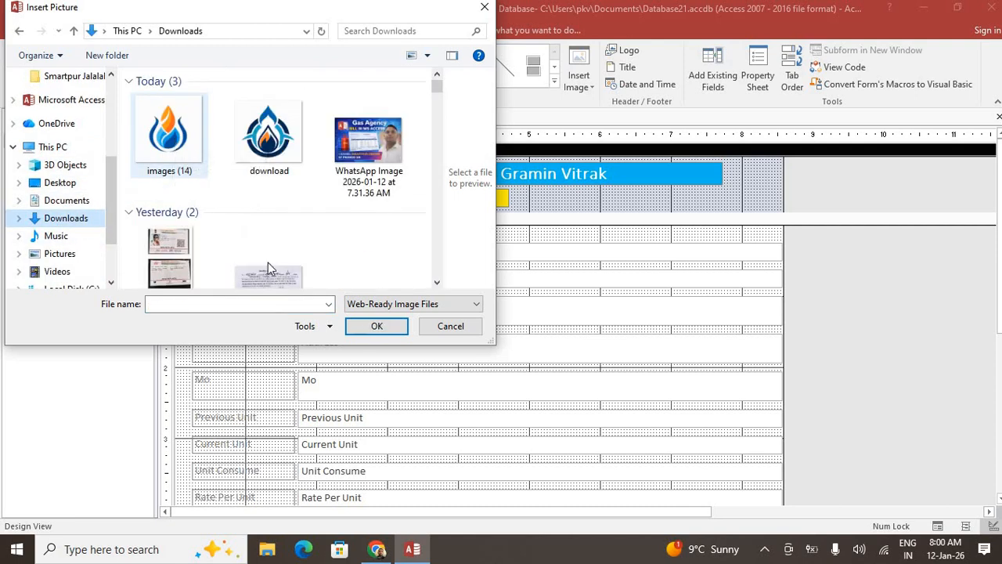
{"action": "left_click", "coordinate": [375, 332]}
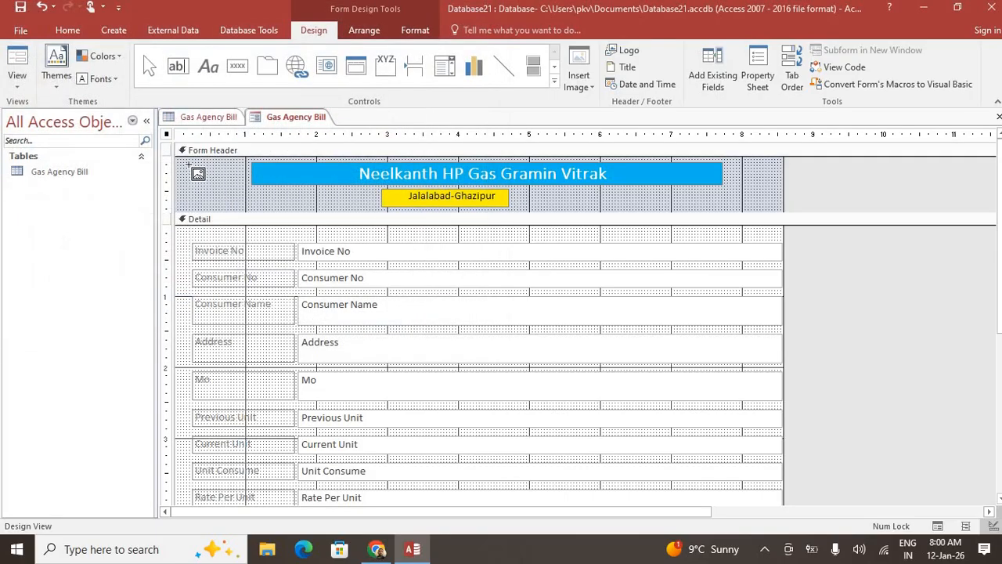
{"action": "left_click_drag", "start_coordinate": [185, 161], "coordinate": [247, 210]}
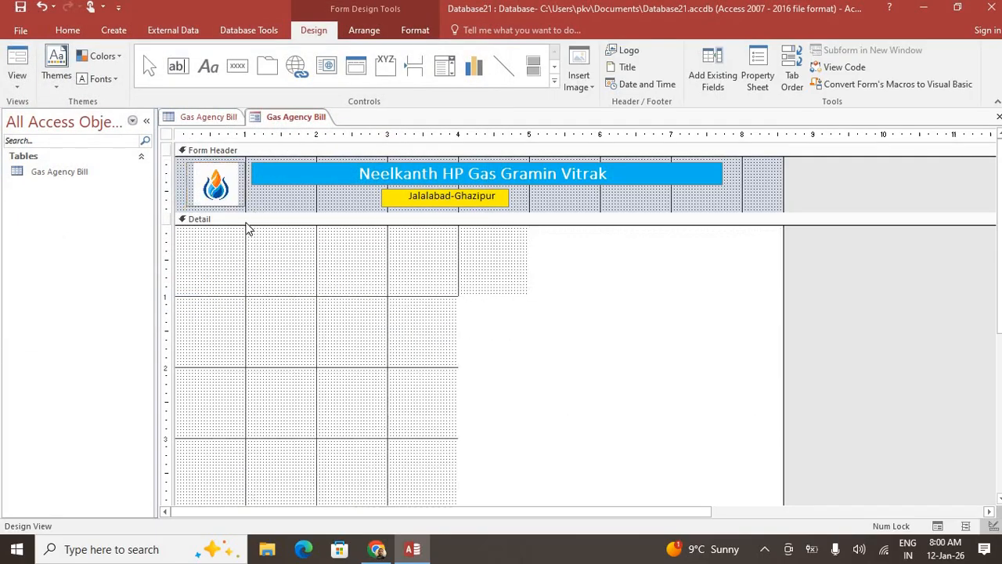
{"action": "left_click", "coordinate": [875, 191]}
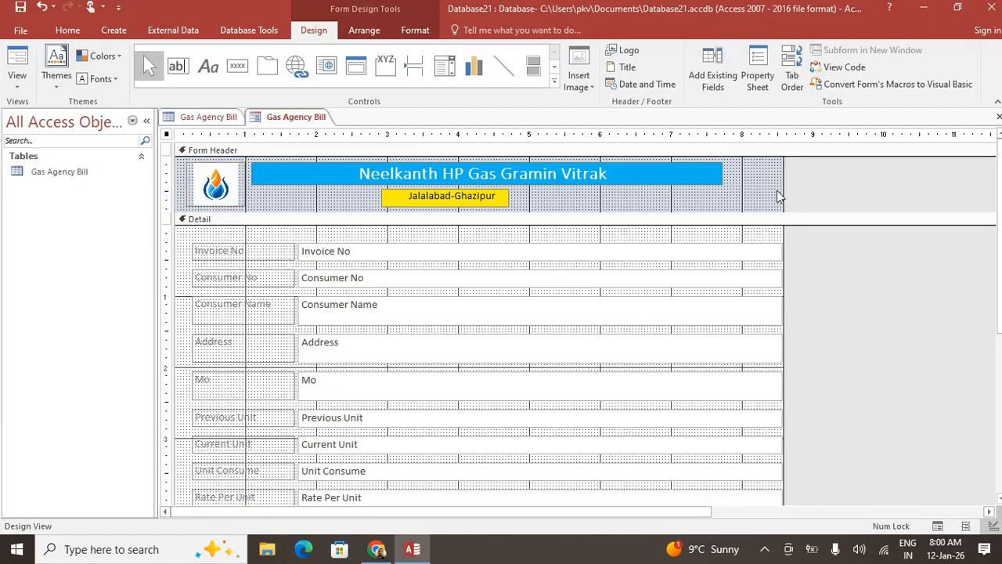
Add date and time to the header, enlarge Detail, and draw a button below Net Payable Amount
{"action": "left_click", "coordinate": [647, 85]}
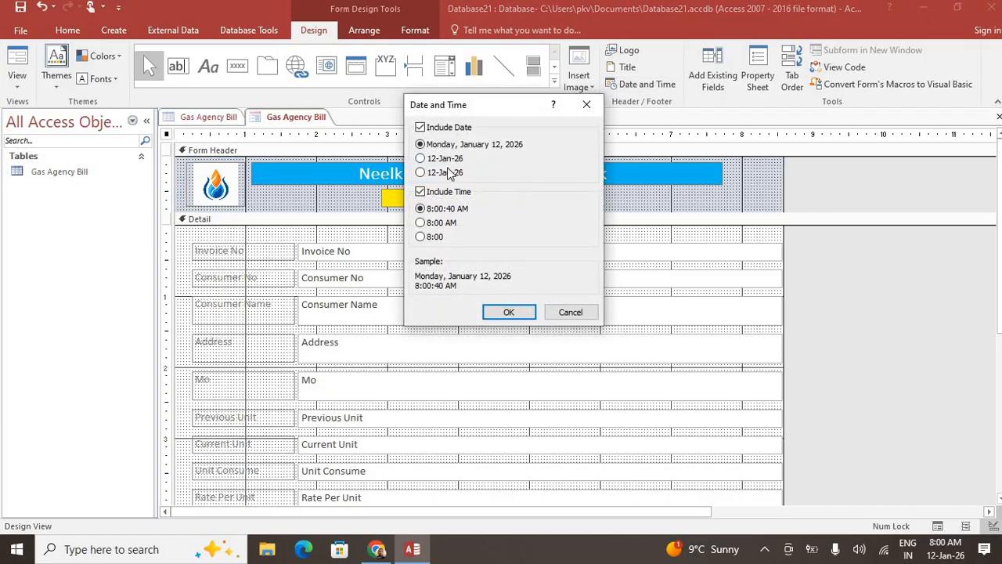
{"action": "left_click", "coordinate": [488, 314]}
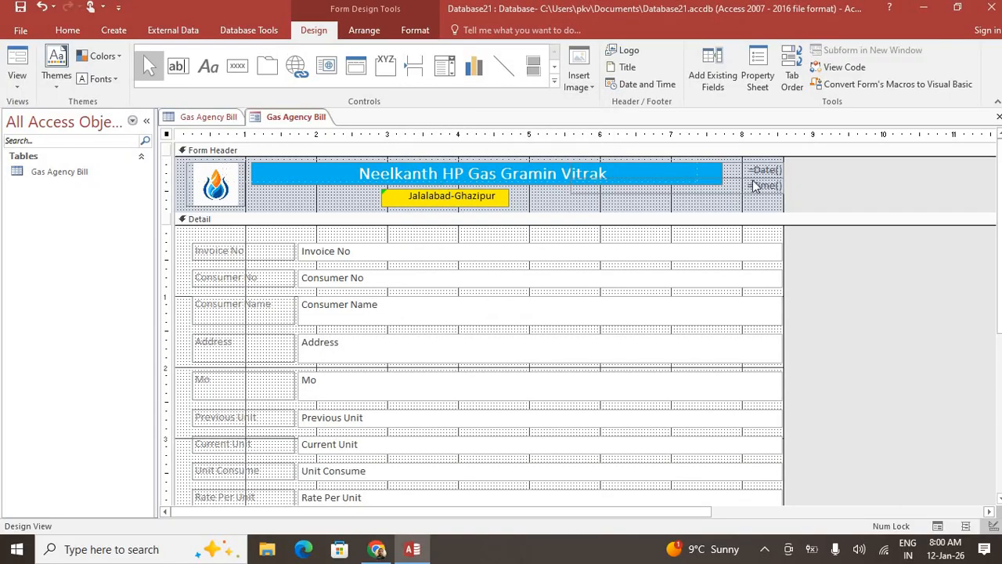
{"action": "scroll", "coordinate": [412, 339], "scroll_direction": "down", "scroll_amount": 5}
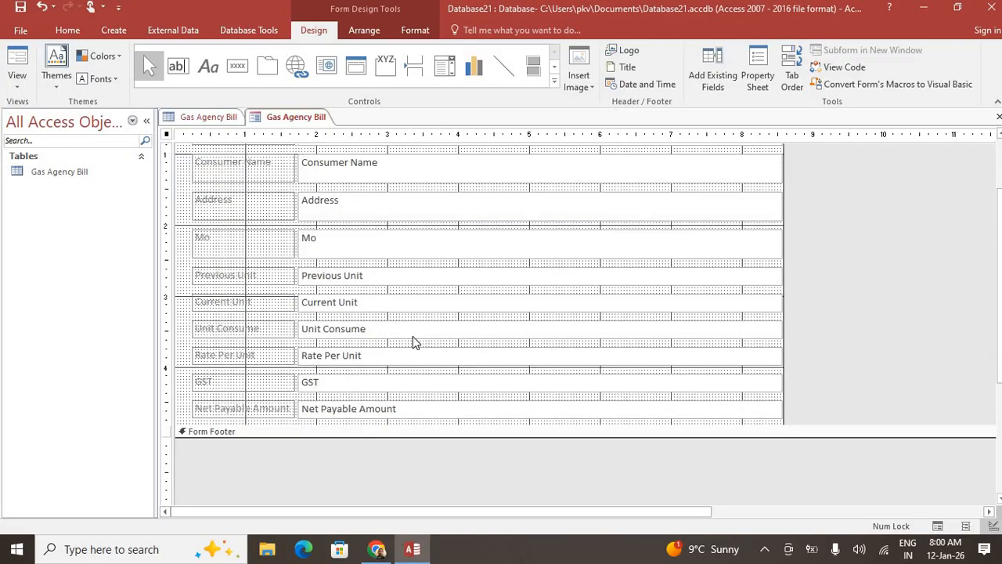
{"action": "left_click_drag", "start_coordinate": [418, 352], "coordinate": [412, 448]}
{"action": "left_click", "coordinate": [237, 66]}
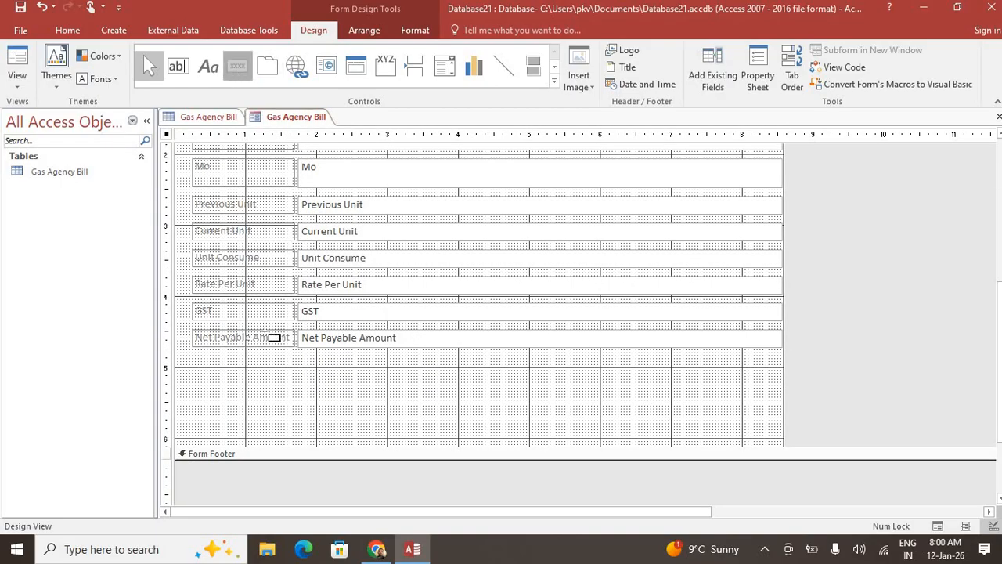
{"action": "left_click_drag", "start_coordinate": [246, 386], "coordinate": [294, 409]}
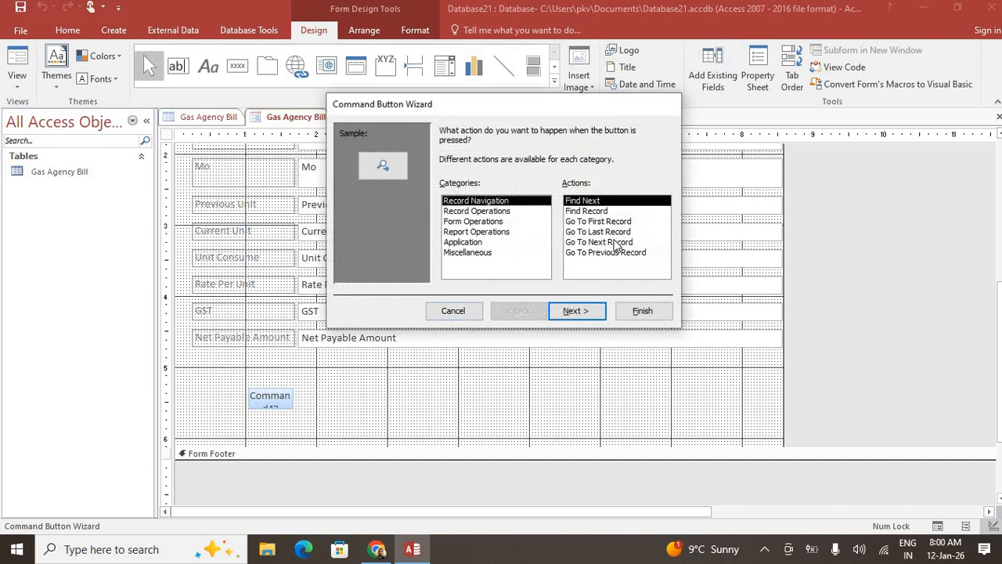
Make the first button Go To Next Record and add a Go To Previous Record button beside it
{"action": "left_click", "coordinate": [615, 242]}
{"action": "left_click", "coordinate": [641, 311]}
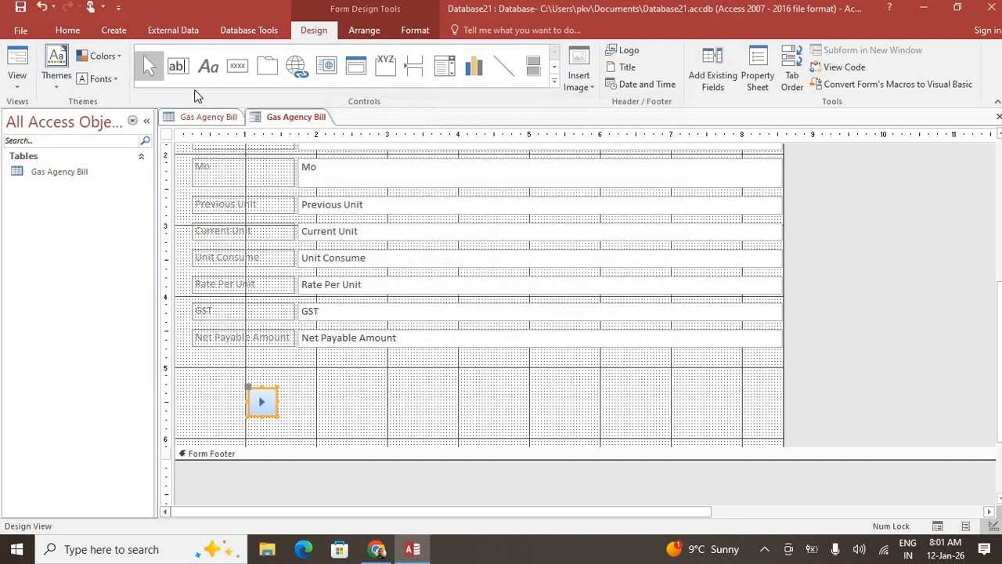
{"action": "left_click", "coordinate": [237, 65]}
{"action": "mouse_move", "coordinate": [293, 387]}
{"action": "left_mouse_down"}
{"action": "mouse_move", "coordinate": [310, 426]}
{"action": "mouse_move", "coordinate": [330, 415]}
{"action": "left_mouse_up"}
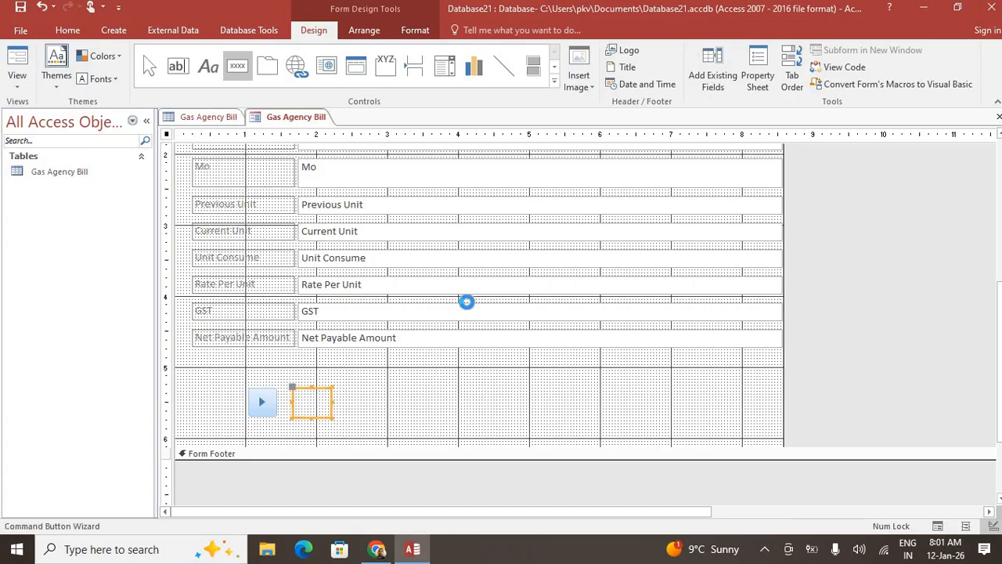
{"action": "left_click", "coordinate": [589, 252]}
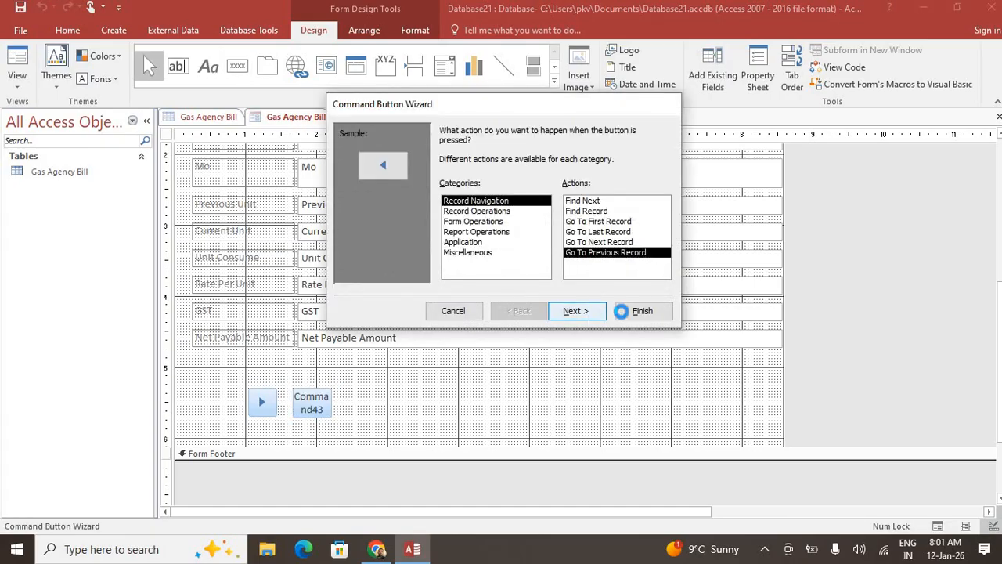
{"action": "left_click", "coordinate": [577, 311]}
{"action": "left_click", "coordinate": [642, 311]}
Add a Print Record button to the right, then draw a fourth button beside it
{"action": "left_click", "coordinate": [237, 65]}
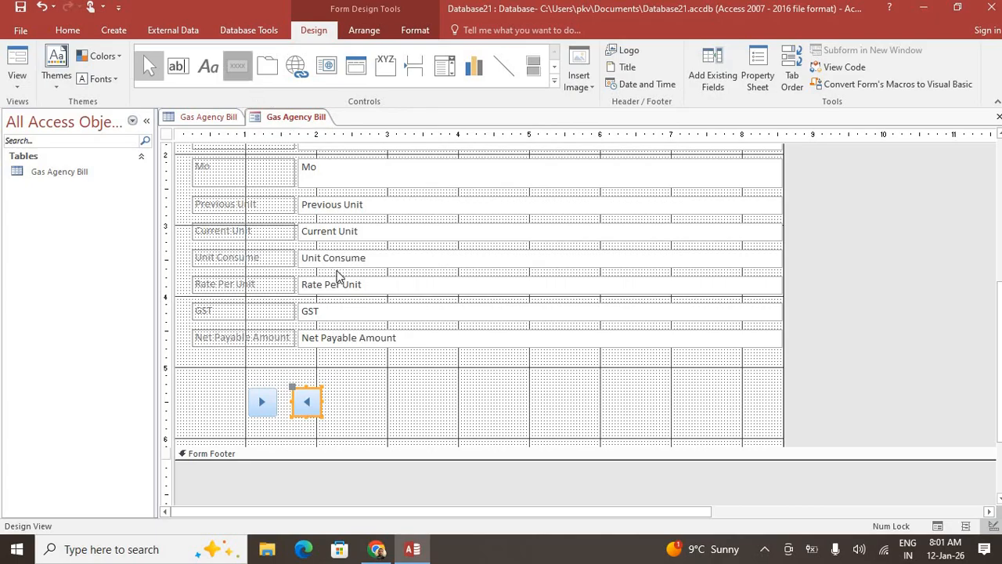
{"action": "left_click_drag", "start_coordinate": [343, 387], "coordinate": [425, 421]}
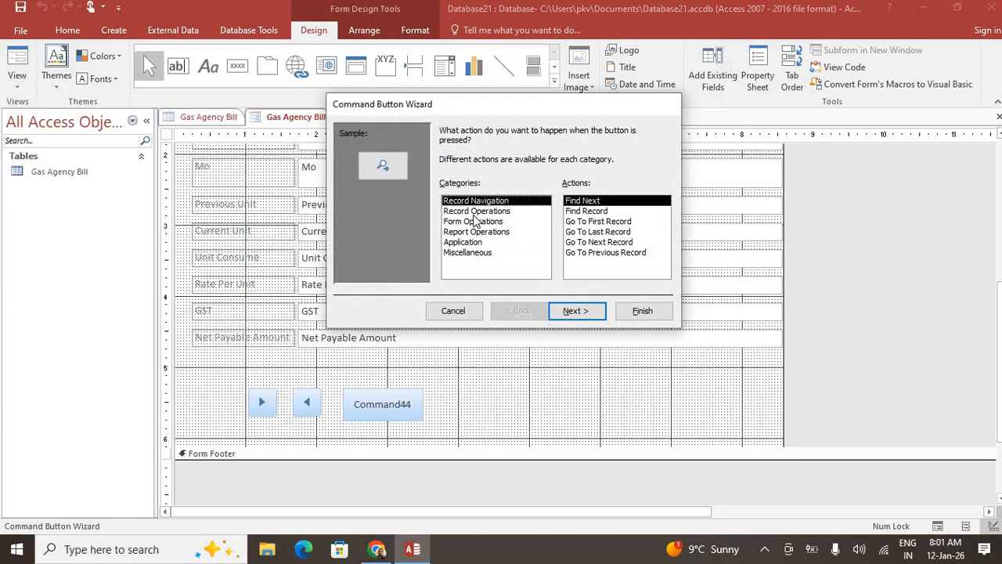
{"action": "left_click", "coordinate": [476, 210]}
{"action": "left_click", "coordinate": [587, 232]}
{"action": "left_click", "coordinate": [577, 313]}
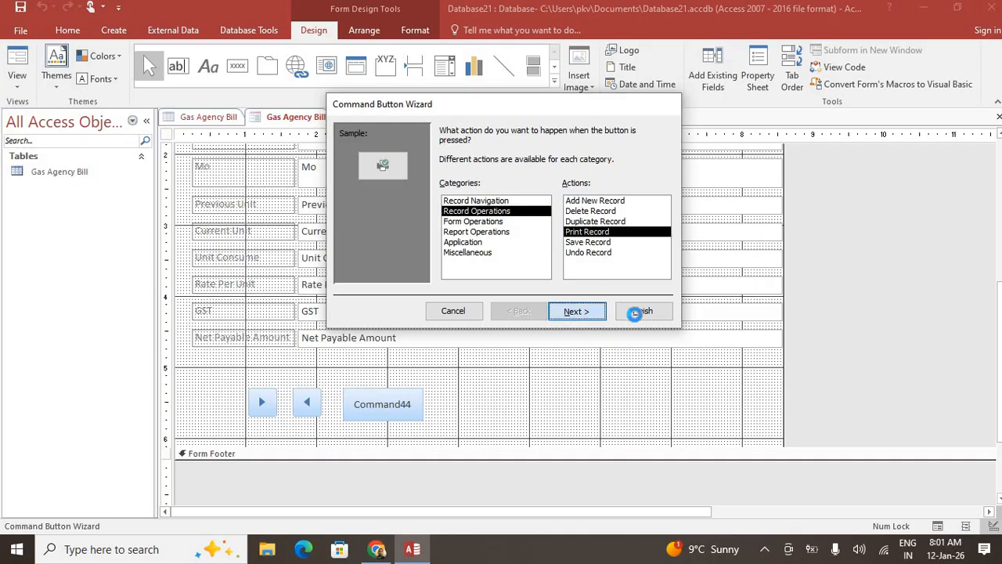
{"action": "left_click", "coordinate": [638, 311]}
{"action": "left_click", "coordinate": [238, 66]}
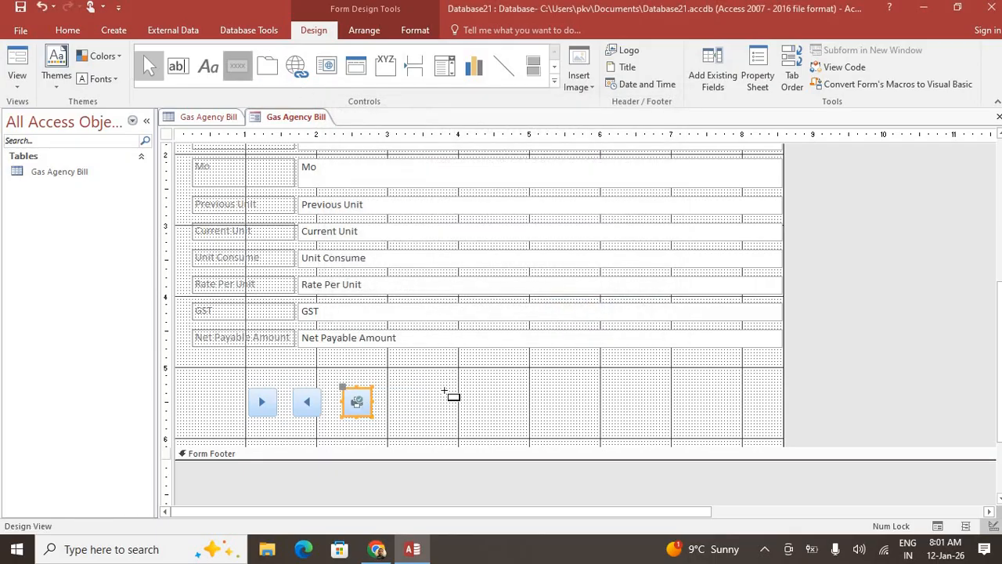
{"action": "left_click_drag", "start_coordinate": [450, 430], "coordinate": [471, 420]}
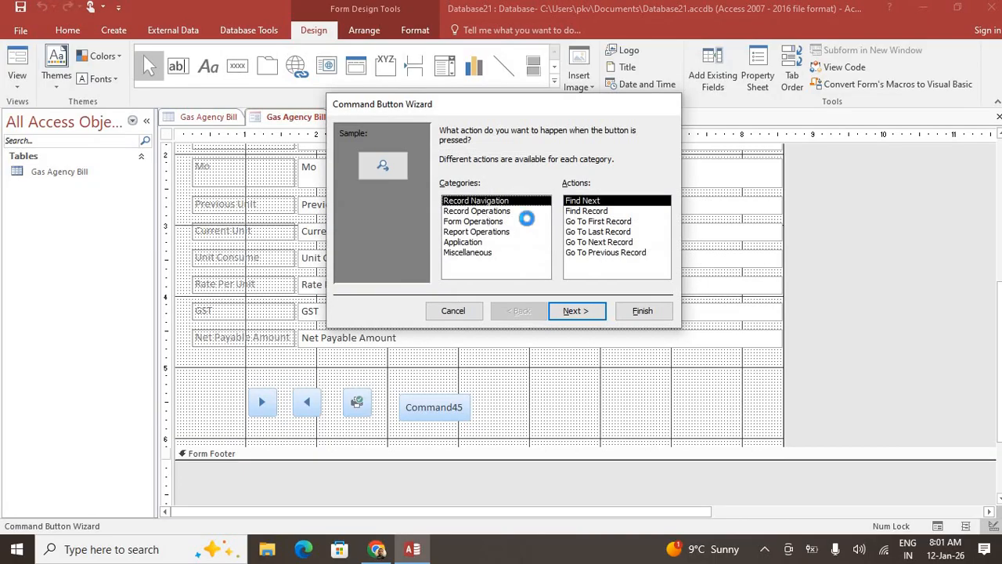
Make the fourth button a text-labelled Save Record button
{"action": "left_click", "coordinate": [517, 212]}
{"action": "left_click", "coordinate": [591, 242]}
{"action": "left_click", "coordinate": [577, 311]}
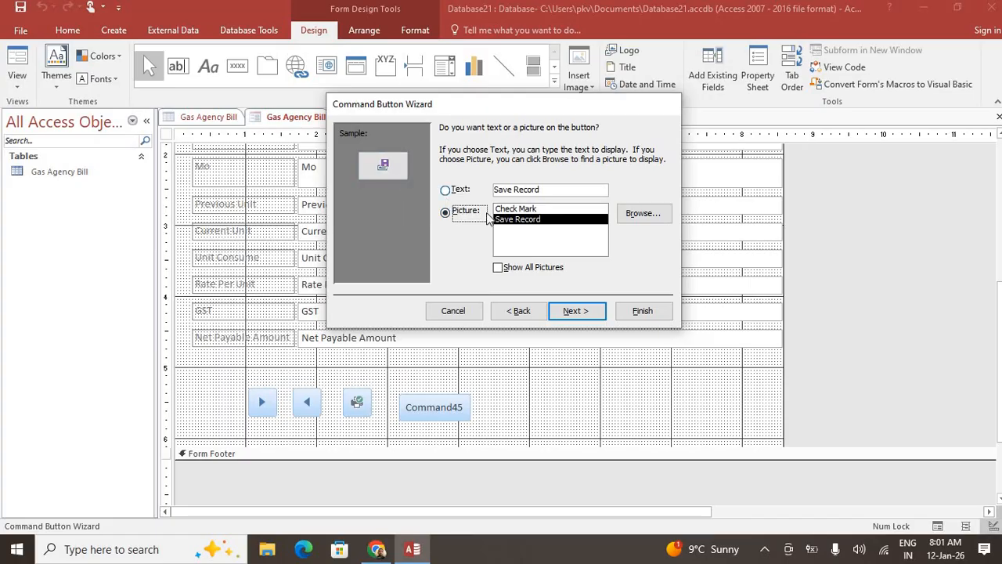
{"action": "left_click", "coordinate": [446, 189]}
{"action": "left_click", "coordinate": [577, 311]}
{"action": "left_click", "coordinate": [640, 311]}
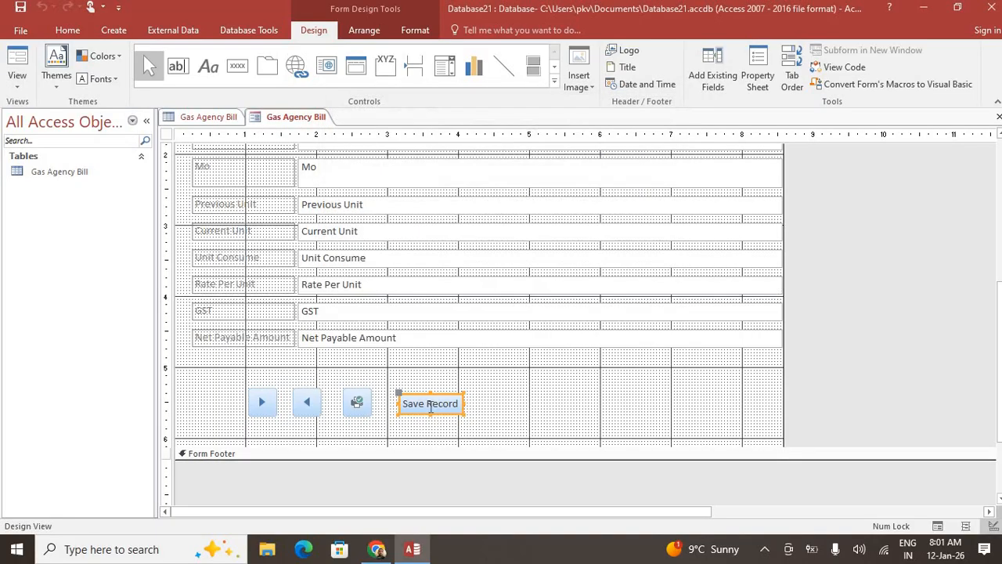
Add a text-labelled Add Record button beside Save Record and nudge it into place
{"action": "left_click", "coordinate": [238, 66]}
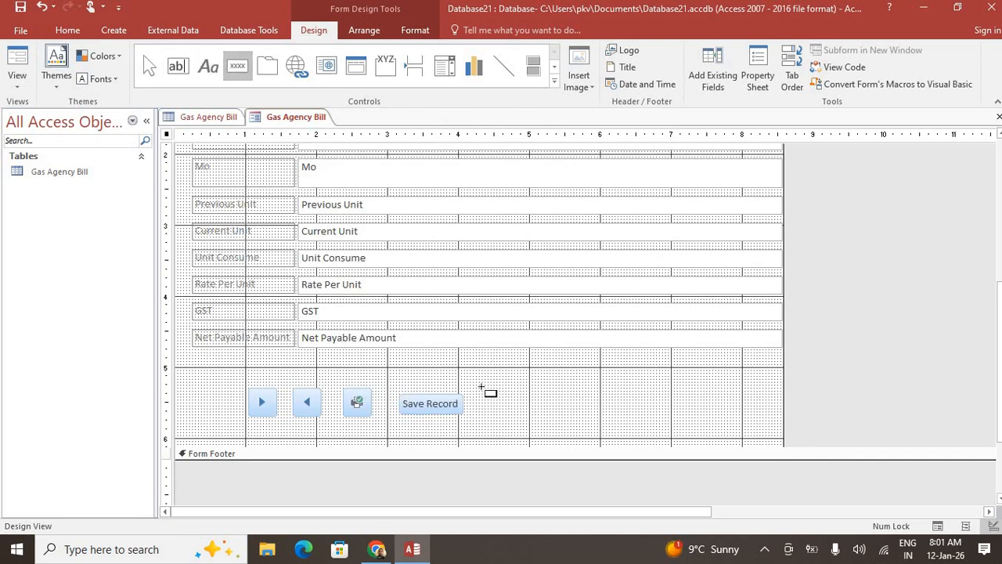
{"action": "left_click_drag", "start_coordinate": [484, 396], "coordinate": [567, 421]}
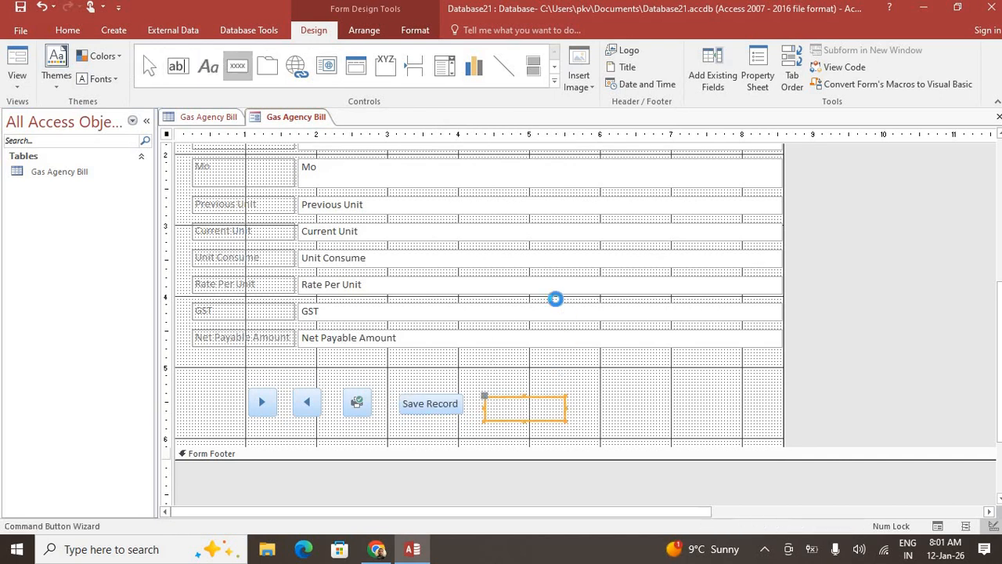
{"action": "left_click", "coordinate": [476, 210]}
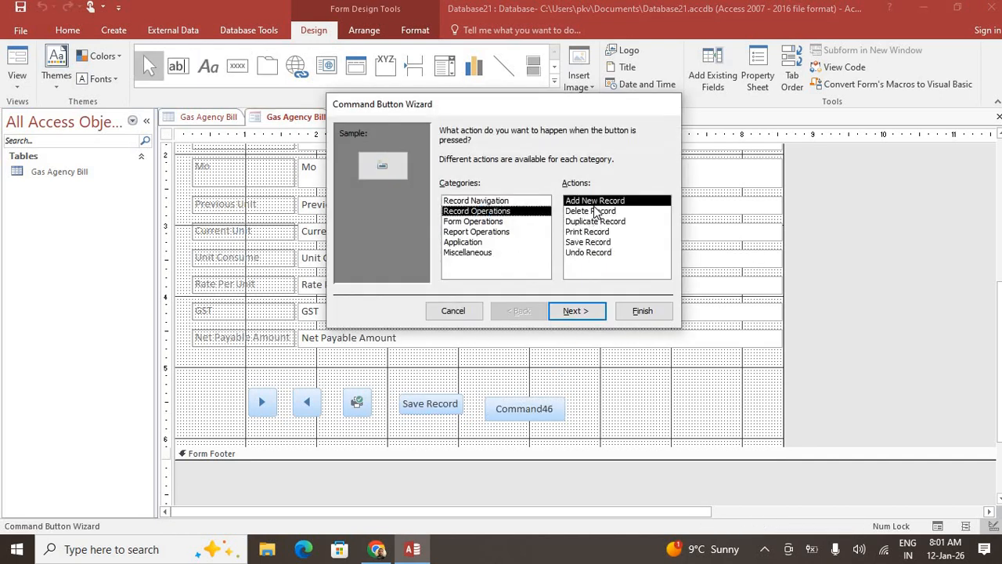
{"action": "left_click", "coordinate": [581, 314]}
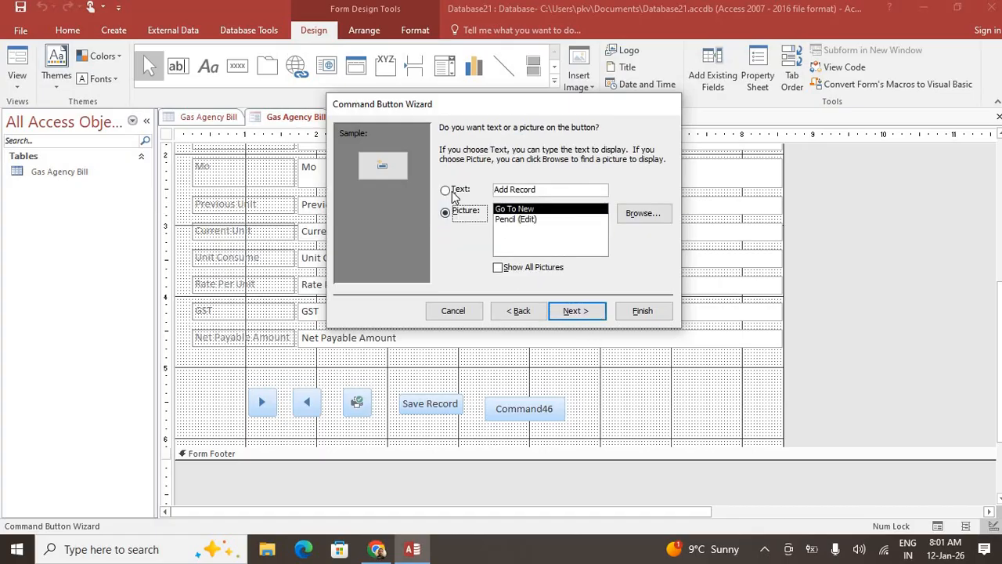
{"action": "left_click", "coordinate": [591, 314]}
{"action": "left_click", "coordinate": [642, 310]}
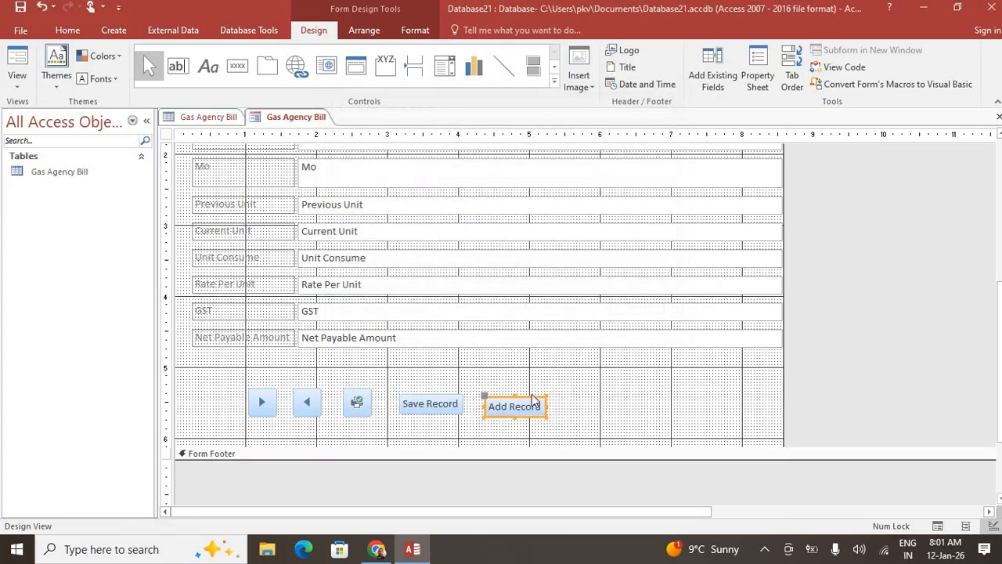
{"action": "left_click_drag", "start_coordinate": [526, 397], "coordinate": [530, 394]}
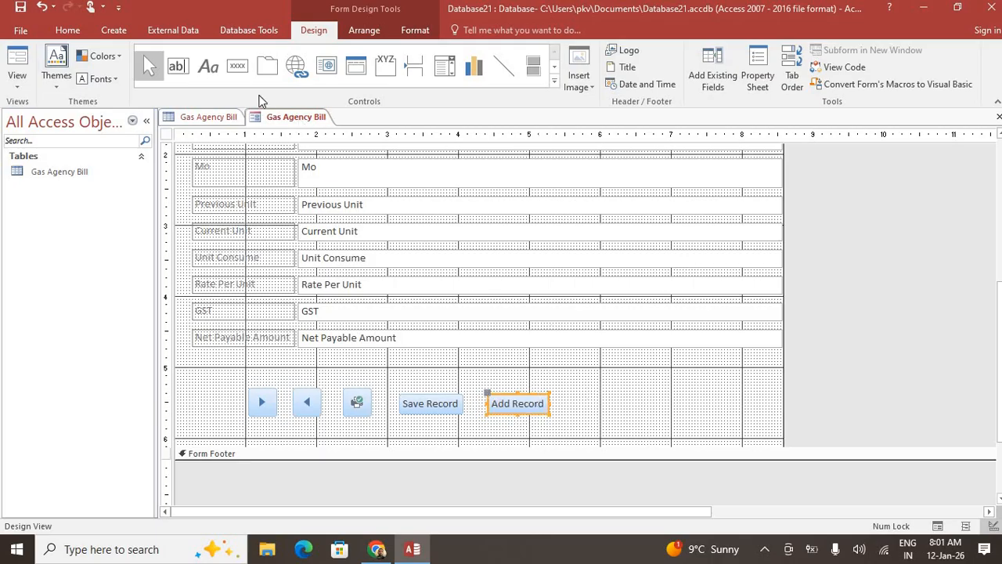
Add a second text Add Record button further right and widen it
{"action": "left_click", "coordinate": [247, 75]}
{"action": "left_click_drag", "start_coordinate": [574, 394], "coordinate": [659, 417]}
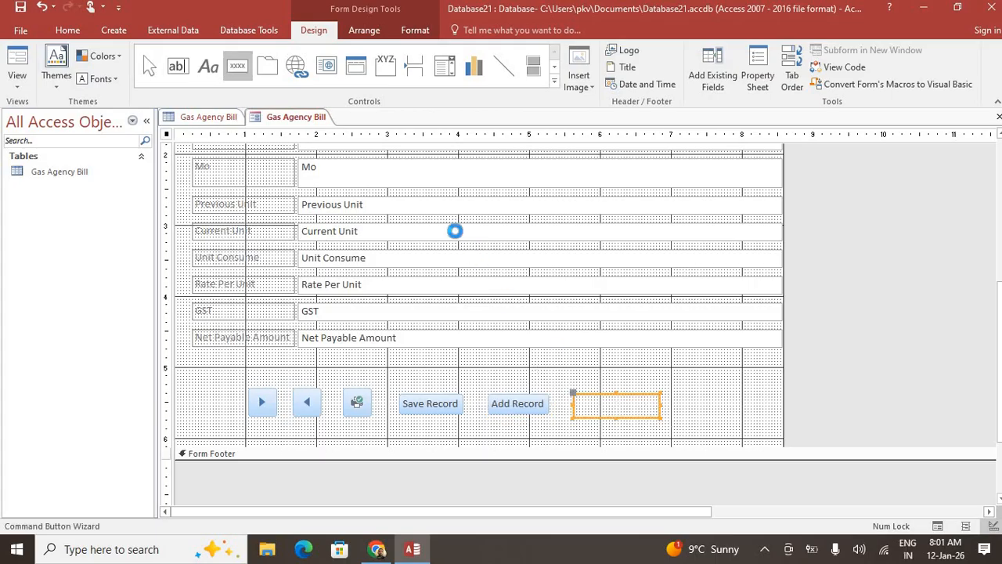
{"action": "left_click", "coordinate": [479, 210]}
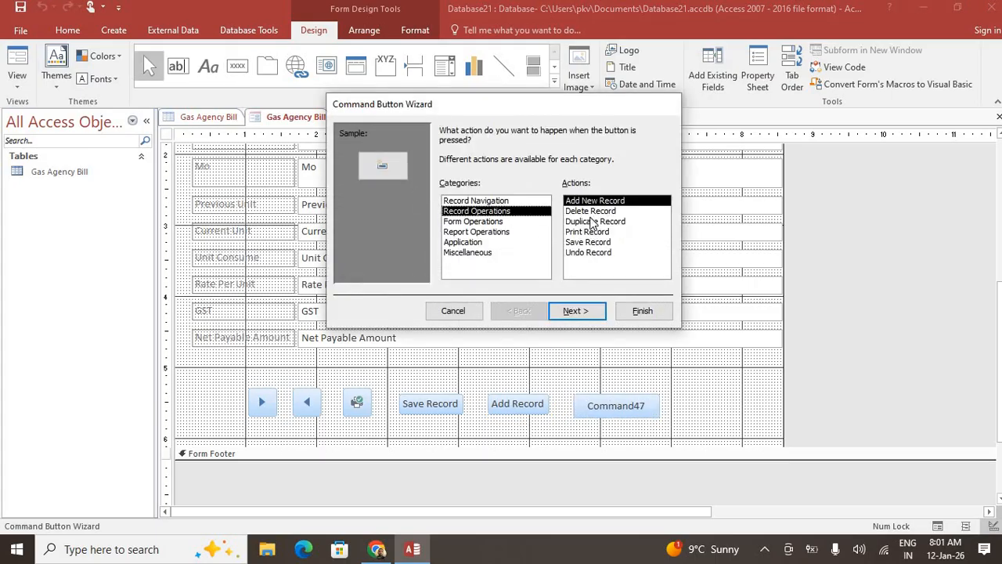
{"action": "left_click", "coordinate": [575, 311]}
{"action": "left_click", "coordinate": [445, 190]}
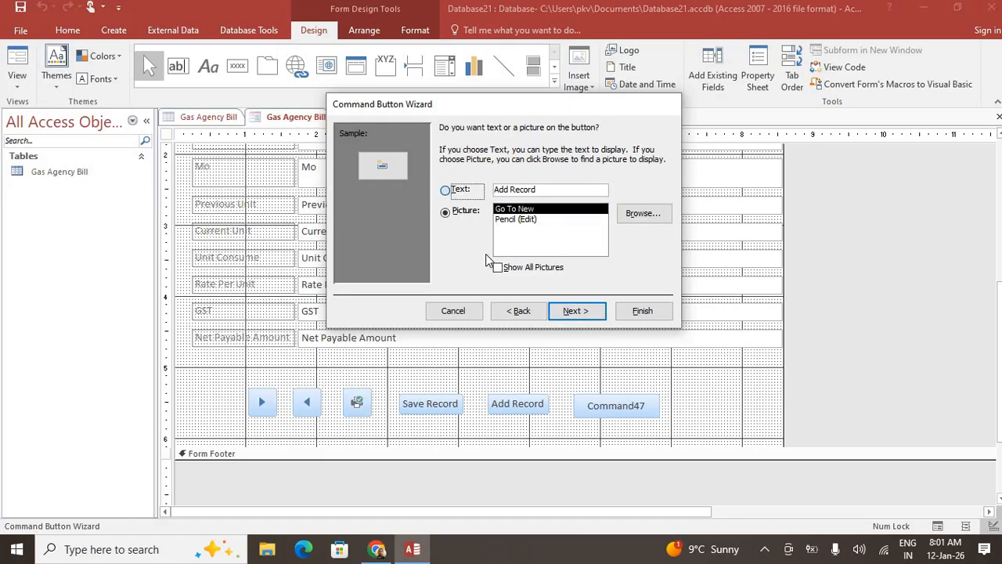
{"action": "left_click", "coordinate": [583, 313]}
{"action": "left_click", "coordinate": [648, 313]}
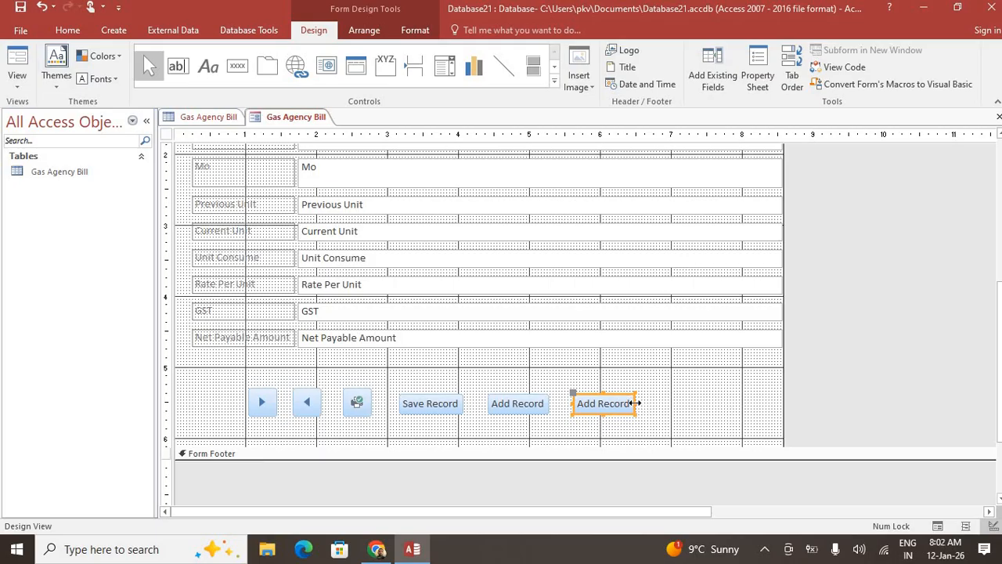
{"action": "left_click_drag", "start_coordinate": [635, 403], "coordinate": [670, 403]}
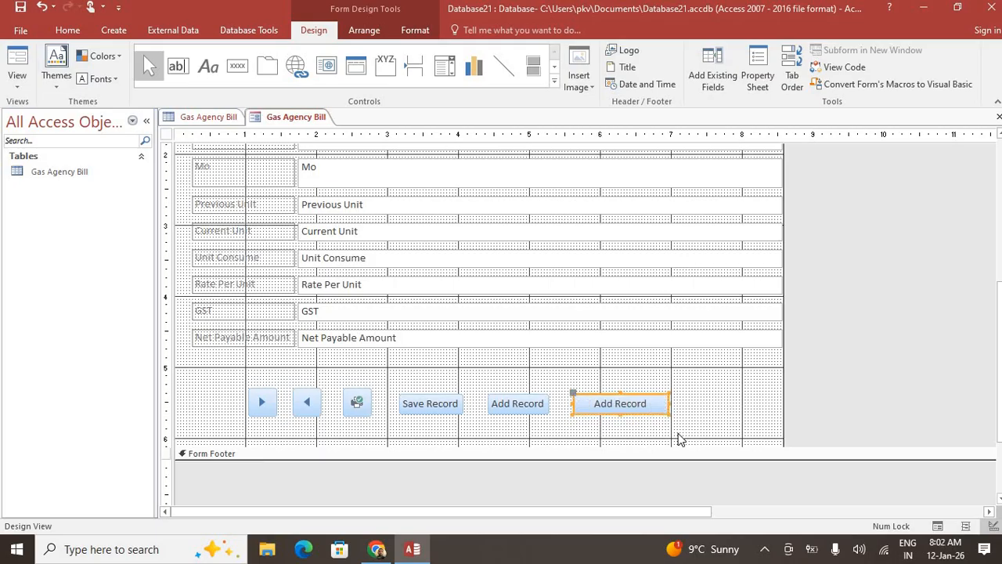
Delete the duplicate middle Add Record button
{"action": "left_click", "coordinate": [833, 384]}
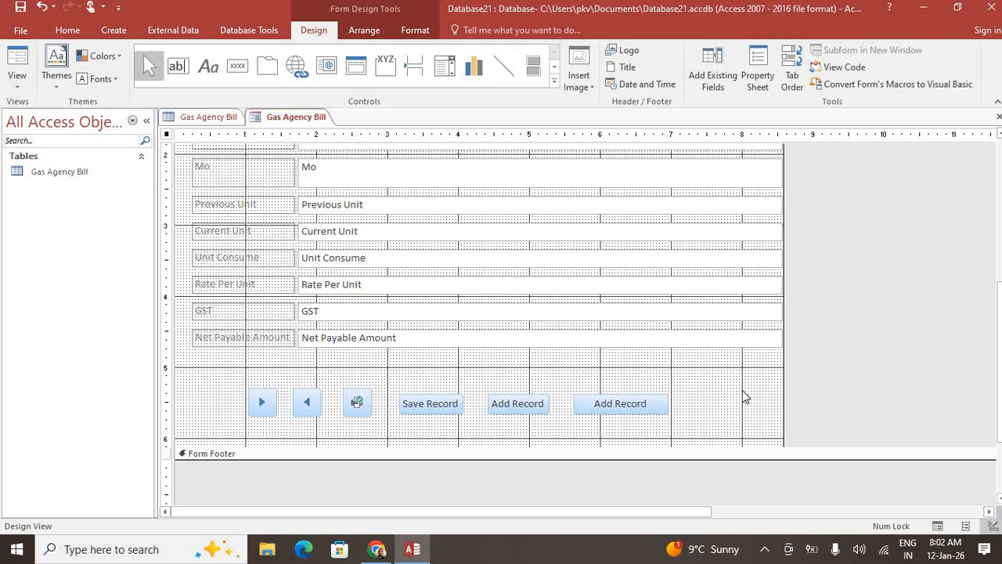
{"action": "left_click", "coordinate": [537, 415]}
{"action": "key", "text": "Delete"}
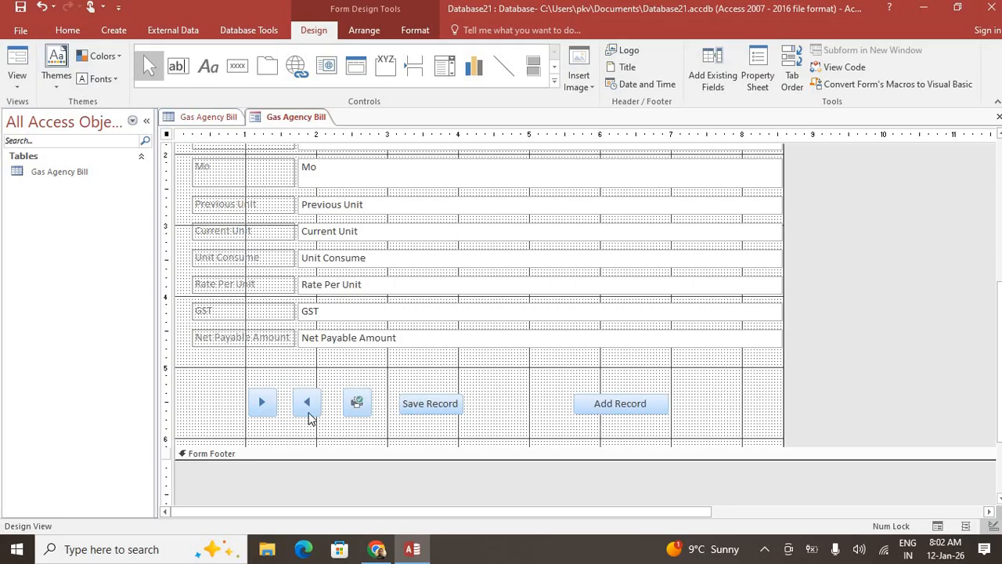
Widen the Save Record button
{"action": "left_click", "coordinate": [459, 413]}
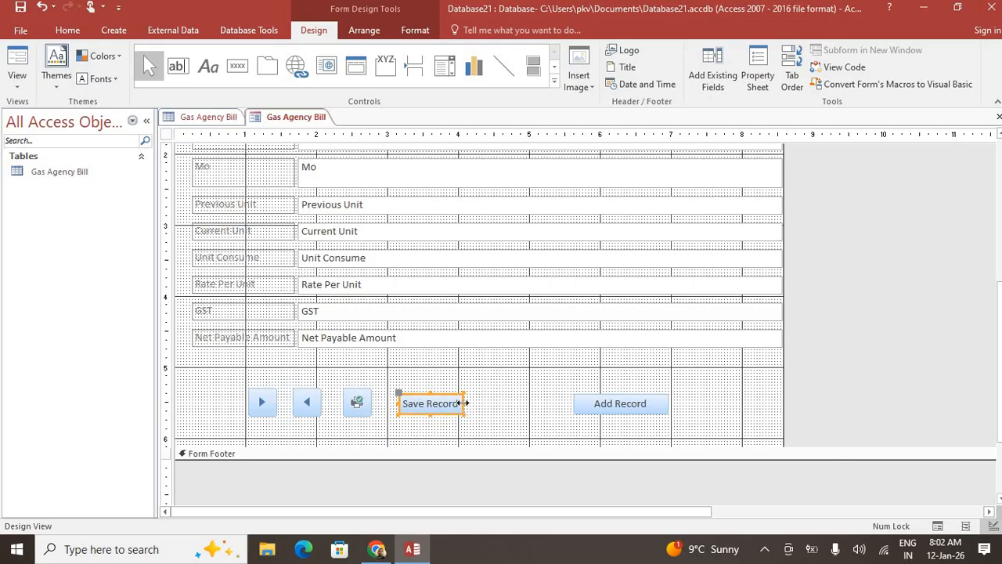
{"action": "double_click", "coordinate": [462, 403]}
{"action": "left_click_drag", "start_coordinate": [462, 402], "coordinate": [496, 402]}
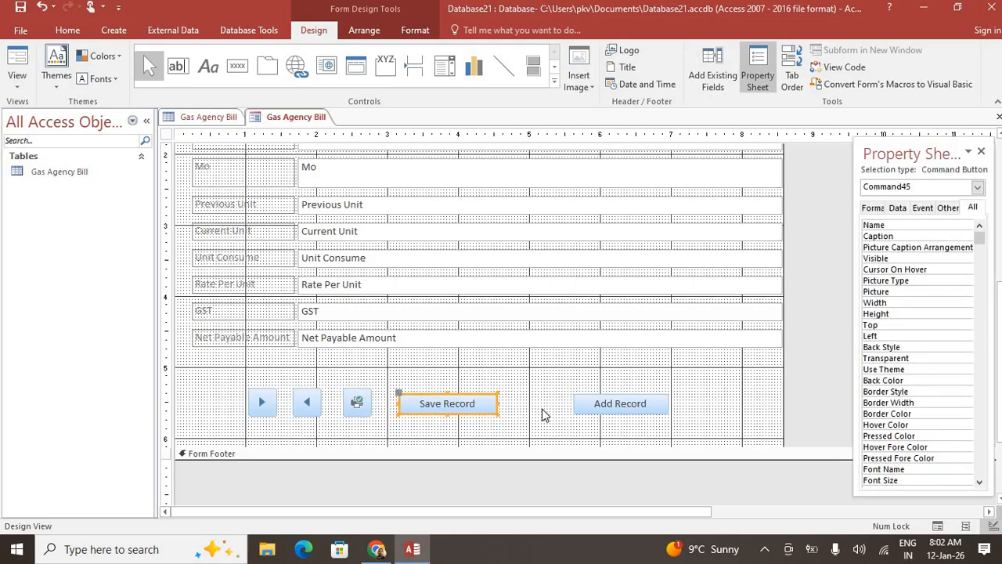
Add a text-labelled Delete Record button between Save Record and Add Record
{"action": "left_click", "coordinate": [239, 66]}
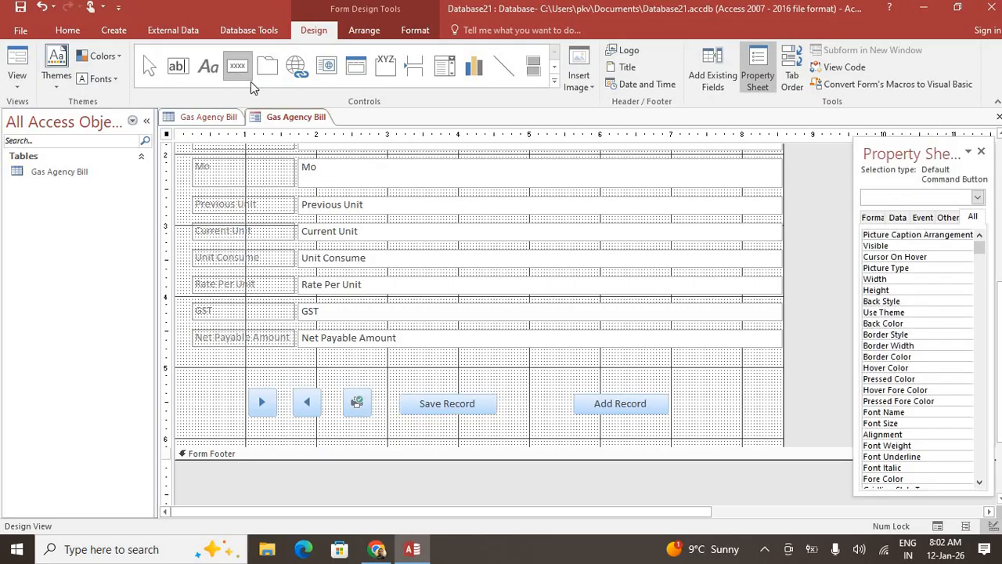
{"action": "left_click_drag", "start_coordinate": [517, 394], "coordinate": [567, 417]}
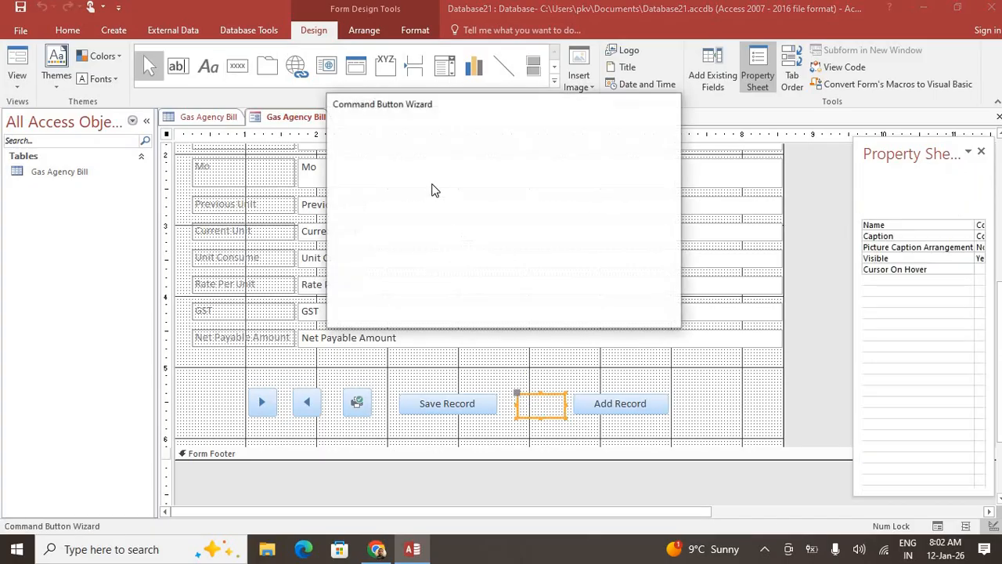
{"action": "left_click", "coordinate": [474, 210]}
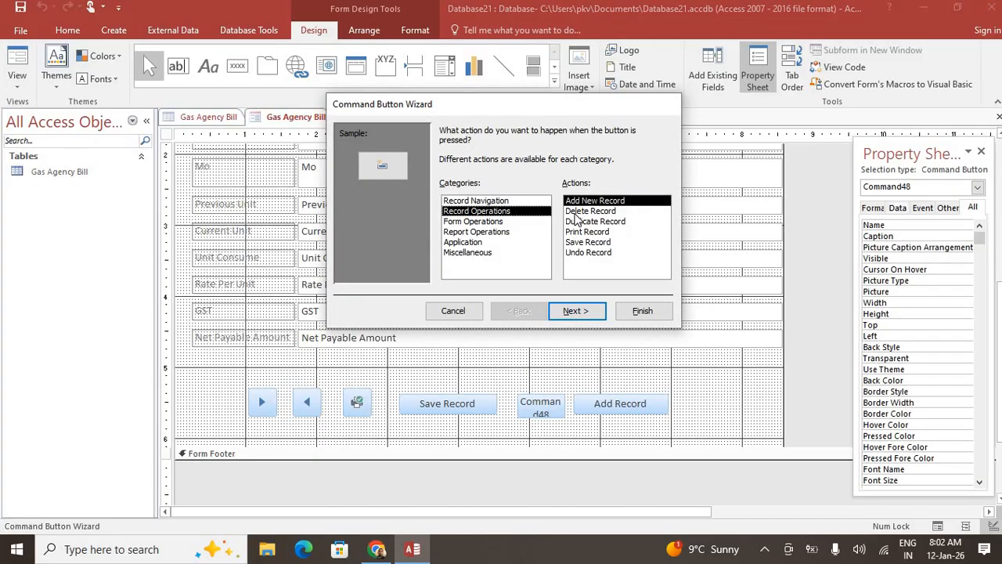
{"action": "left_click", "coordinate": [577, 211]}
{"action": "left_click", "coordinate": [576, 311]}
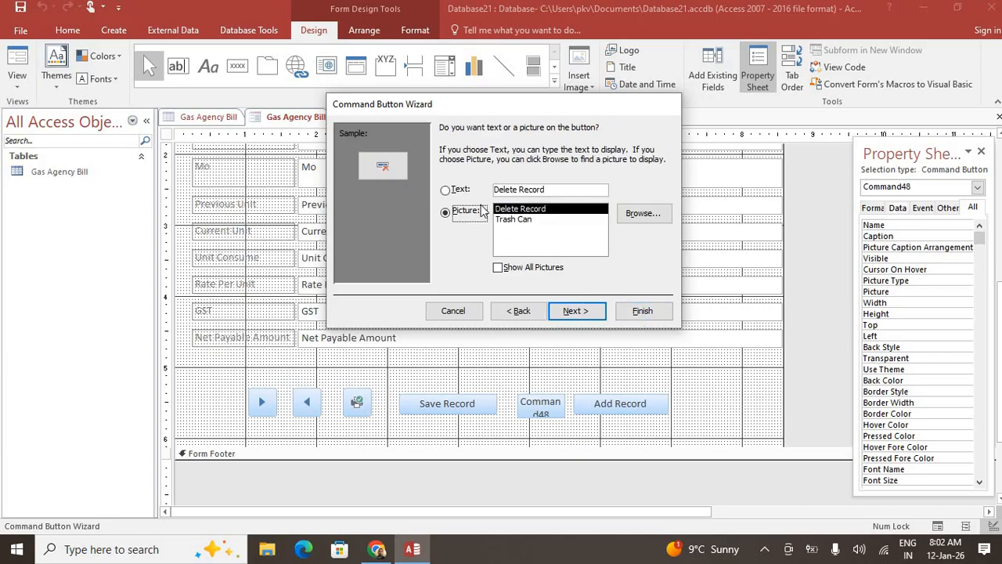
{"action": "left_click", "coordinate": [446, 190]}
{"action": "left_click", "coordinate": [588, 310]}
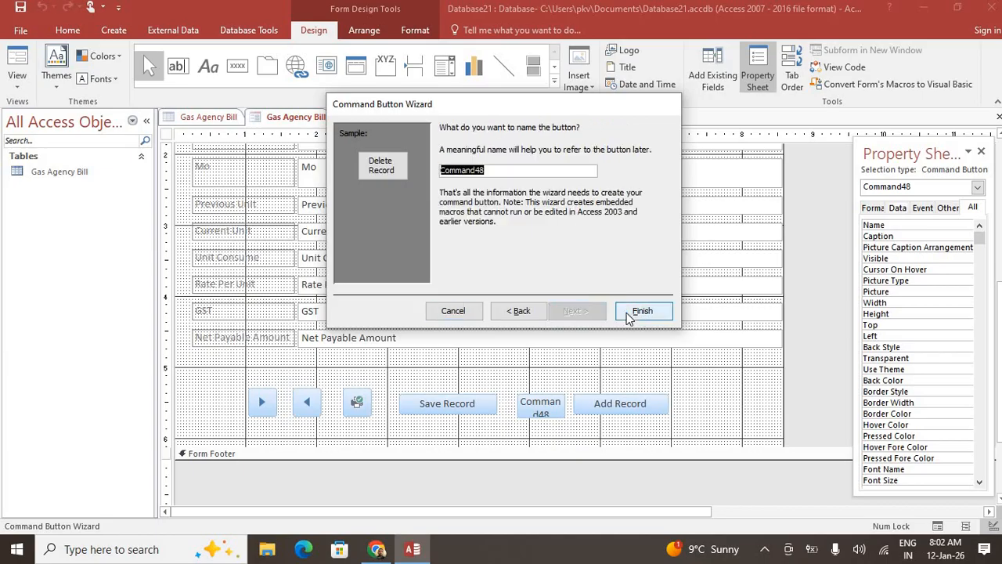
{"action": "left_click", "coordinate": [631, 312]}
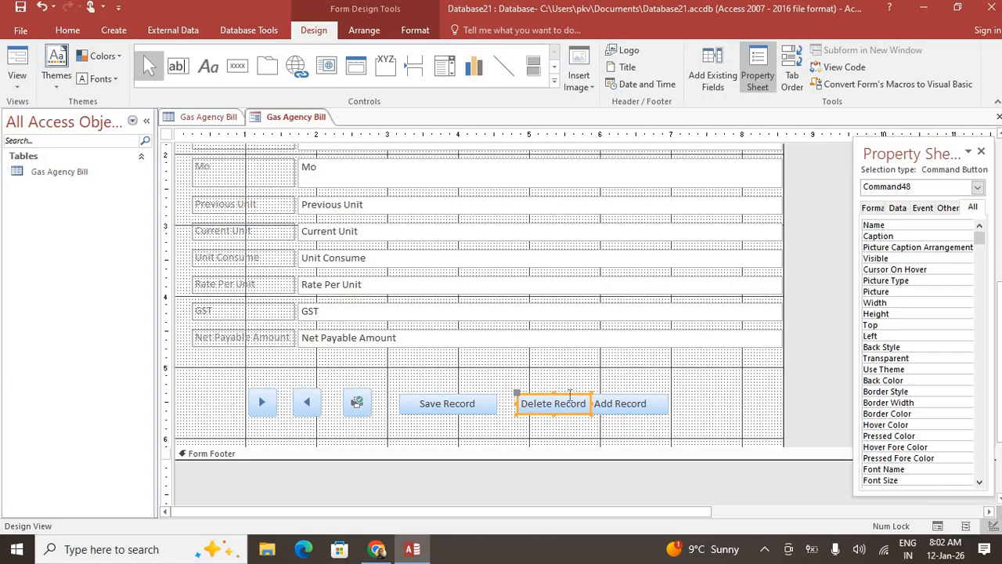
Shift Delete Record slightly left and move Add Record right, clear of it
{"action": "left_click", "coordinate": [576, 396]}
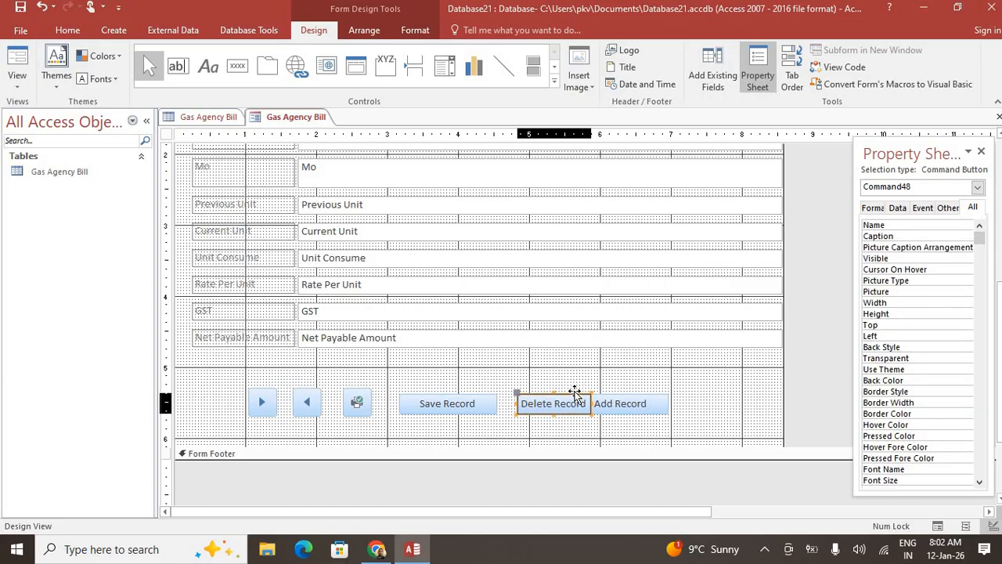
{"action": "mouse_move", "coordinate": [575, 392]}
{"action": "left_mouse_down"}
{"action": "mouse_move", "coordinate": [571, 403]}
{"action": "mouse_move", "coordinate": [566, 394]}
{"action": "left_mouse_up"}
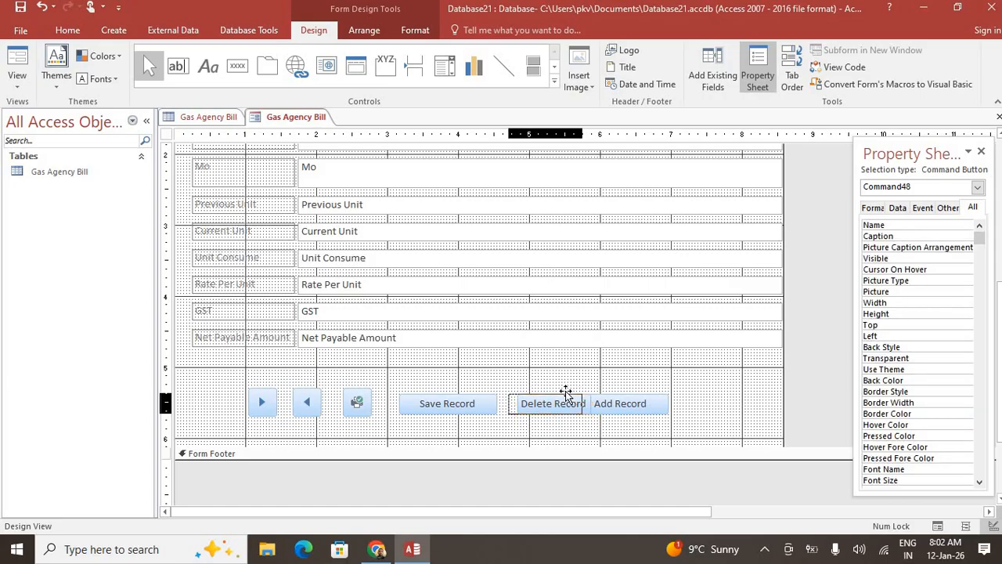
{"action": "left_click", "coordinate": [620, 396]}
{"action": "left_click_drag", "start_coordinate": [639, 393], "coordinate": [685, 398]}
{"action": "left_click", "coordinate": [583, 376]}
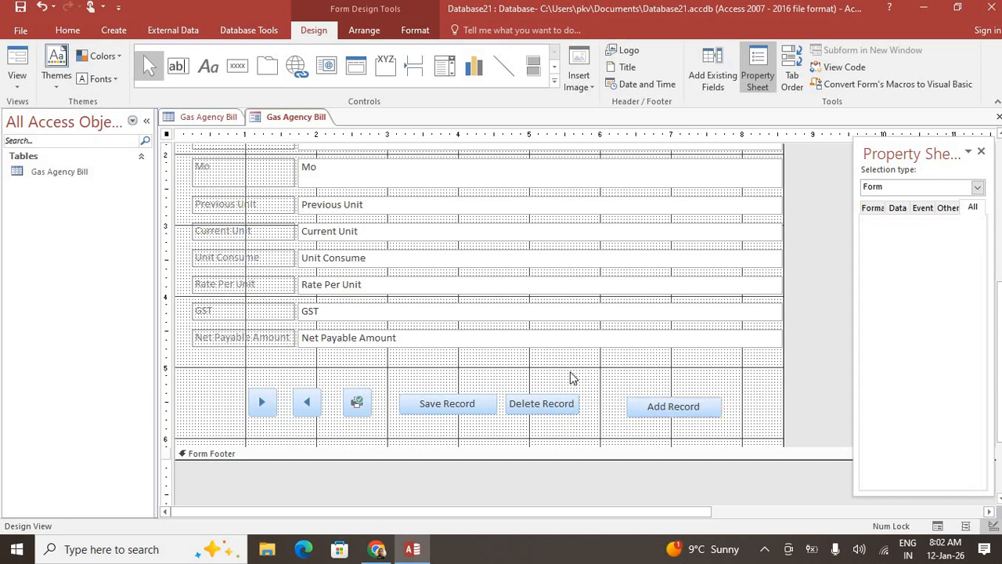
Draw a horizontal line across the form above the record buttons
{"action": "left_click", "coordinate": [503, 66]}
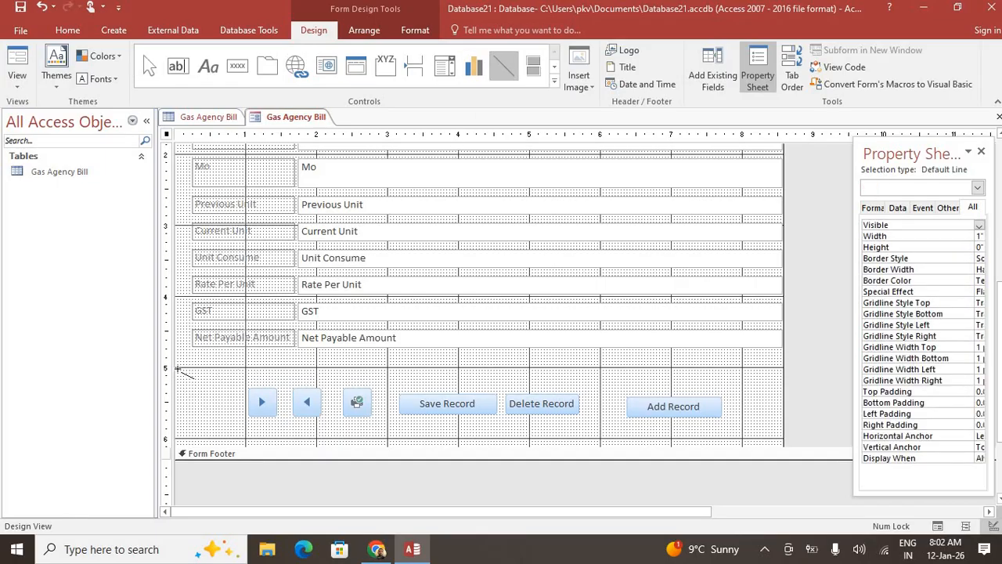
{"action": "left_click_drag", "start_coordinate": [179, 368], "coordinate": [783, 368]}
{"action": "left_click", "coordinate": [820, 391]}
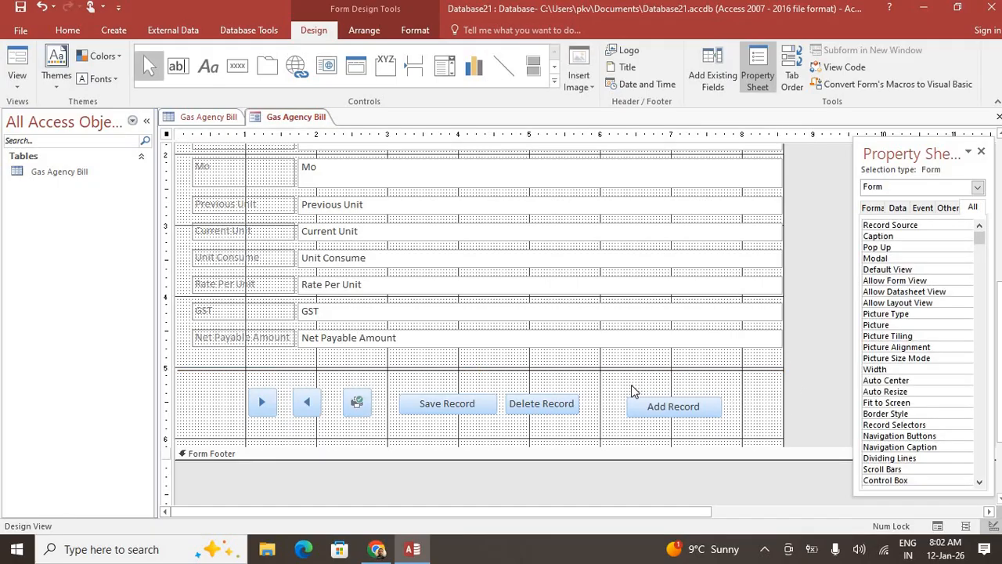
Select every control in the Detail section with Ctrl+A
{"action": "scroll", "coordinate": [631, 396], "scroll_direction": "up", "scroll_amount": 5}
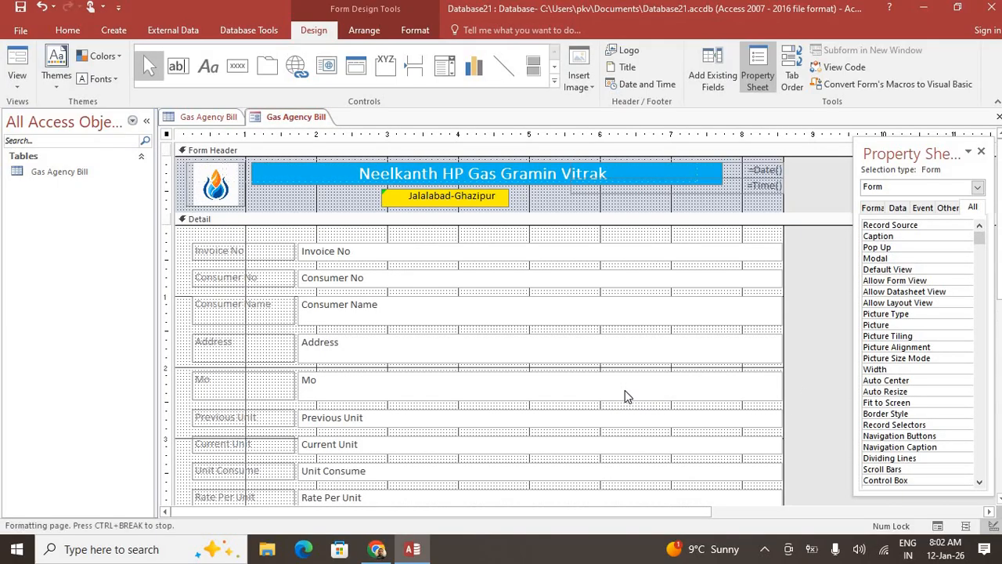
{"action": "left_click", "coordinate": [192, 237]}
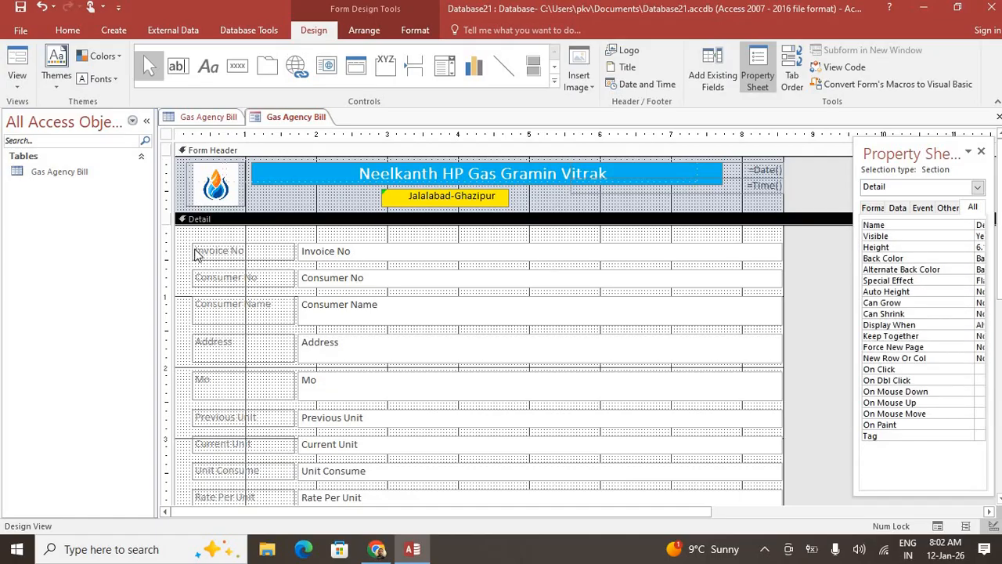
{"action": "key", "text": "ctrl+a"}
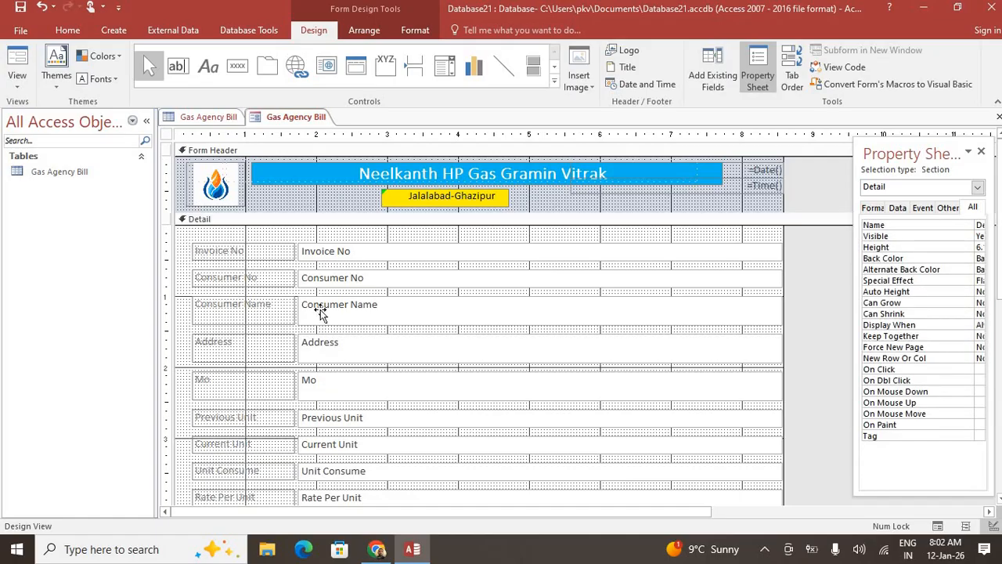
{"action": "scroll", "coordinate": [394, 349], "scroll_direction": "down", "scroll_amount": 5}
{"action": "scroll", "coordinate": [390, 349], "scroll_direction": "up", "scroll_amount": 5}
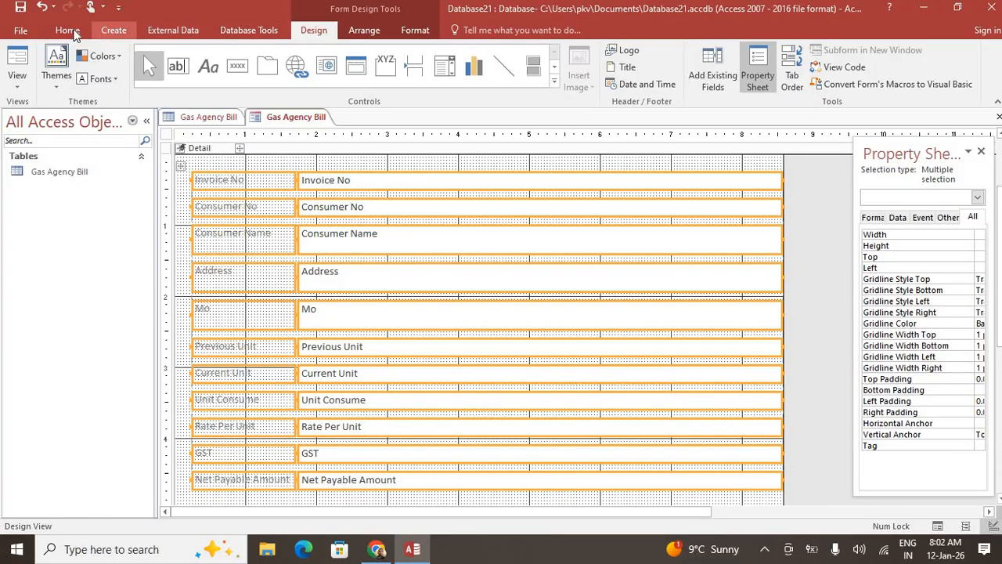
Apply a light blue background to all selected field labels and value boxes
{"action": "left_click", "coordinate": [67, 29]}
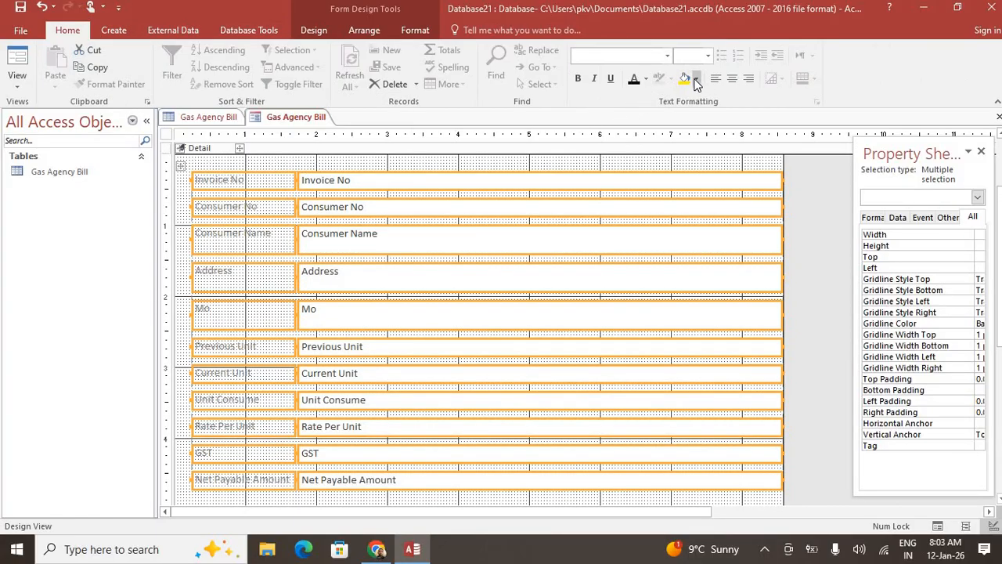
{"action": "left_click", "coordinate": [696, 79]}
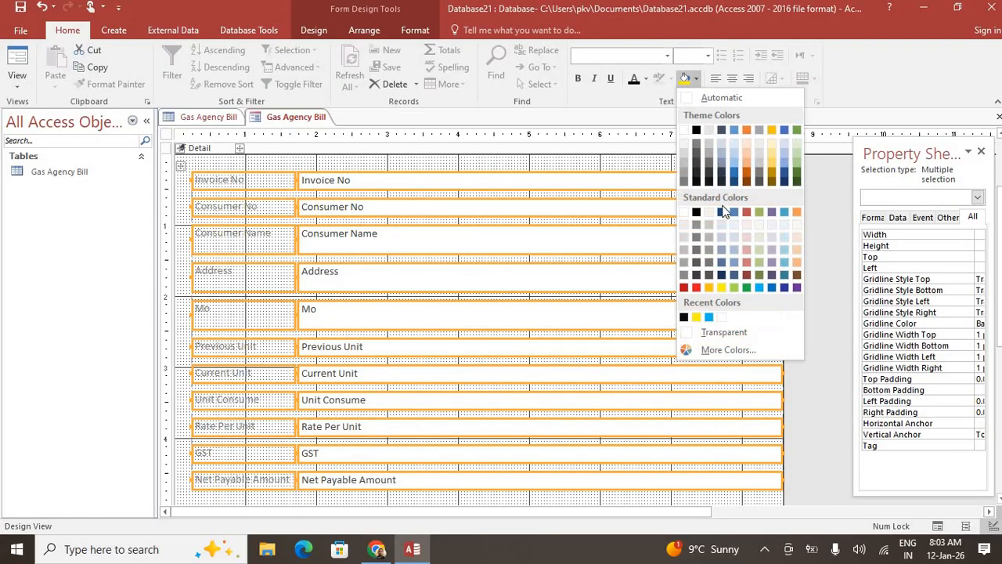
{"action": "left_click", "coordinate": [772, 291]}
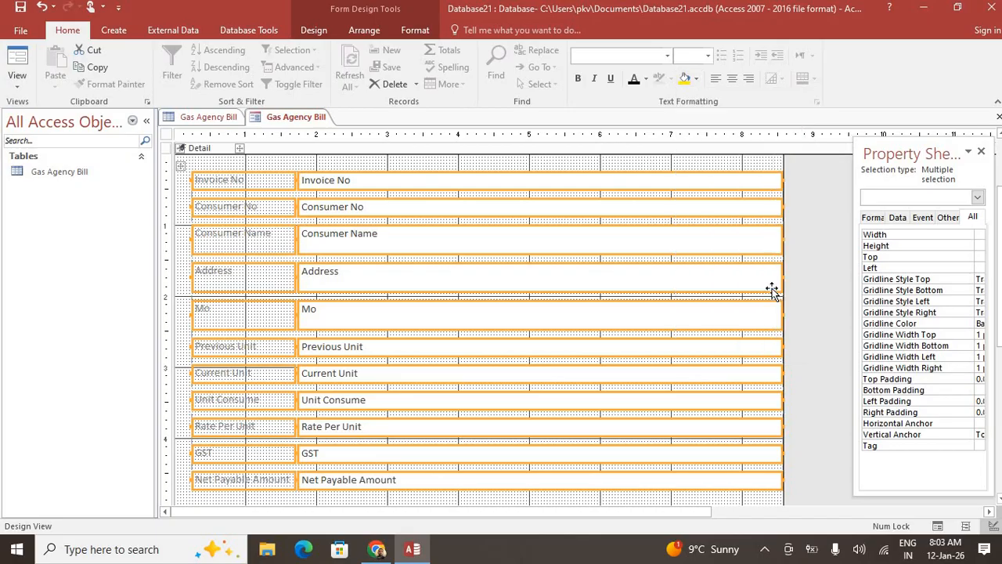
{"action": "left_click", "coordinate": [695, 80]}
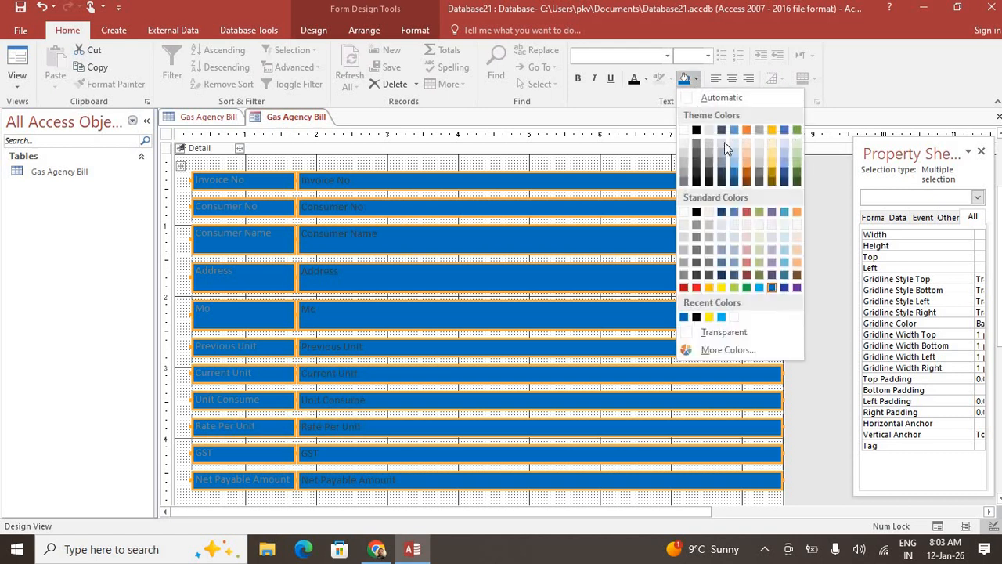
{"action": "left_click", "coordinate": [783, 251]}
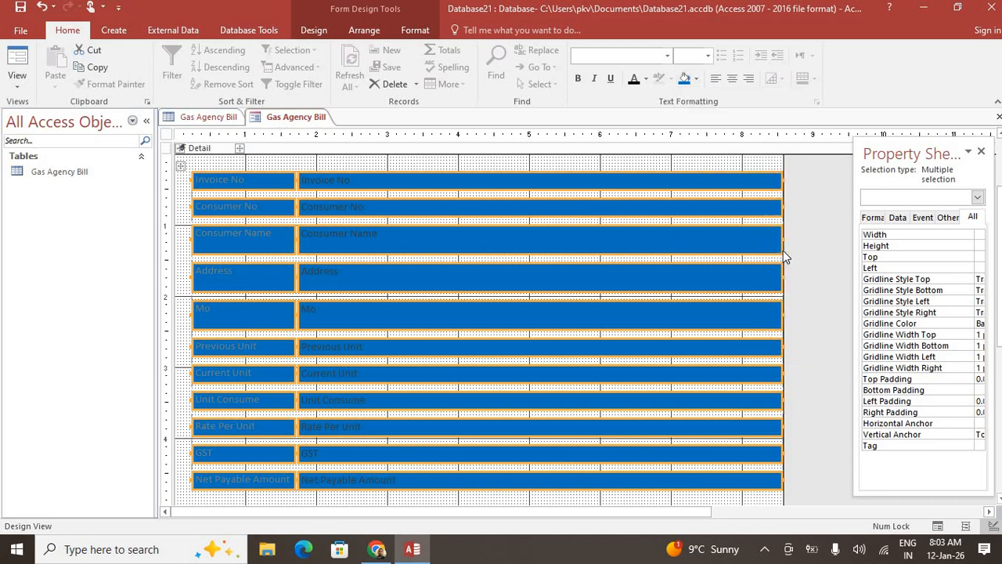
{"action": "left_click", "coordinate": [828, 253]}
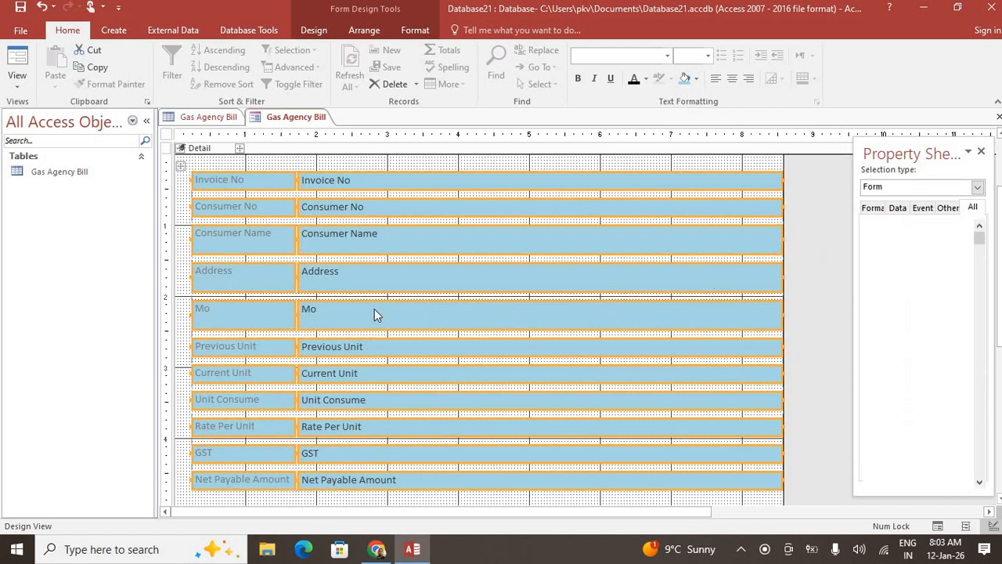
{"action": "scroll", "coordinate": [375, 313], "scroll_direction": "down", "scroll_amount": 5}
{"action": "left_click", "coordinate": [18, 78]}
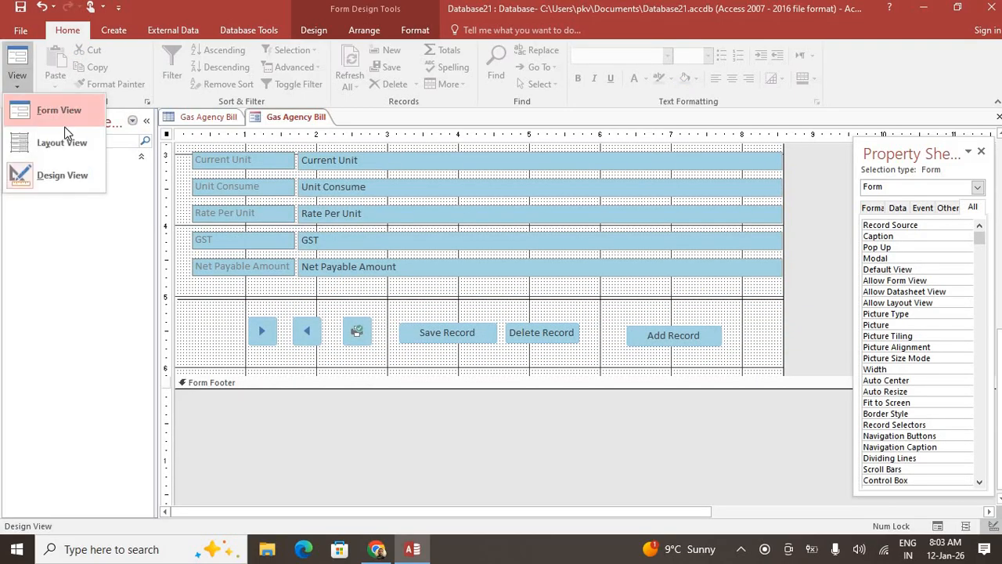
Show the bill form in Form View with the first record's readings 630 and 850 and GST 44
{"action": "left_click", "coordinate": [39, 110]}
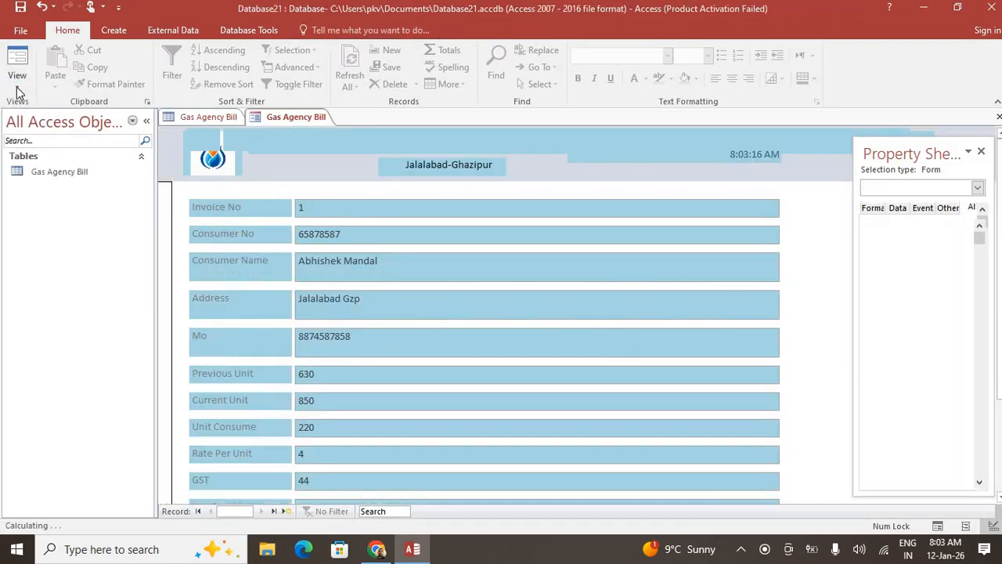
{"action": "left_click", "coordinate": [18, 89]}
{"action": "left_click", "coordinate": [18, 89]}
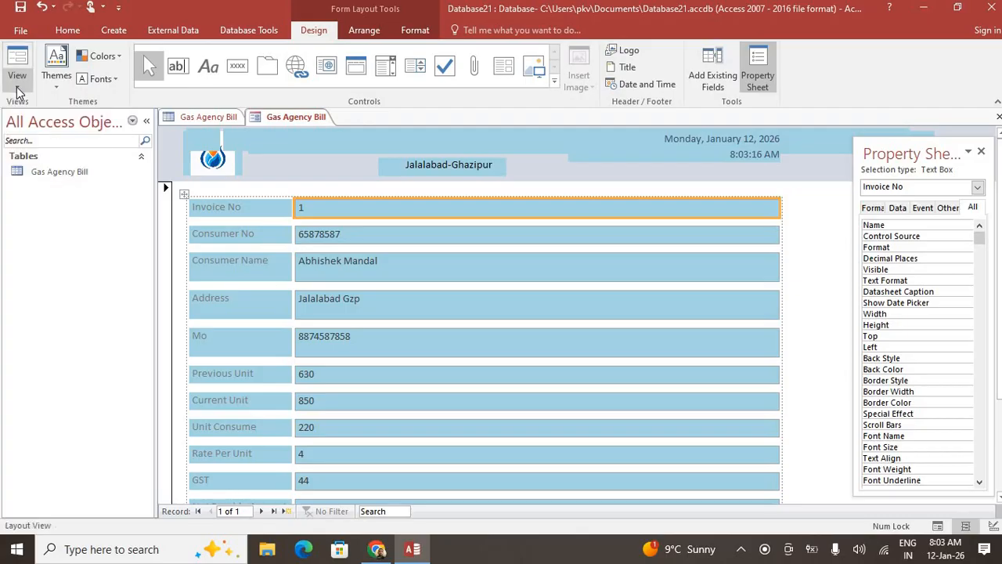
{"action": "left_click", "coordinate": [17, 88]}
{"action": "left_click", "coordinate": [69, 110]}
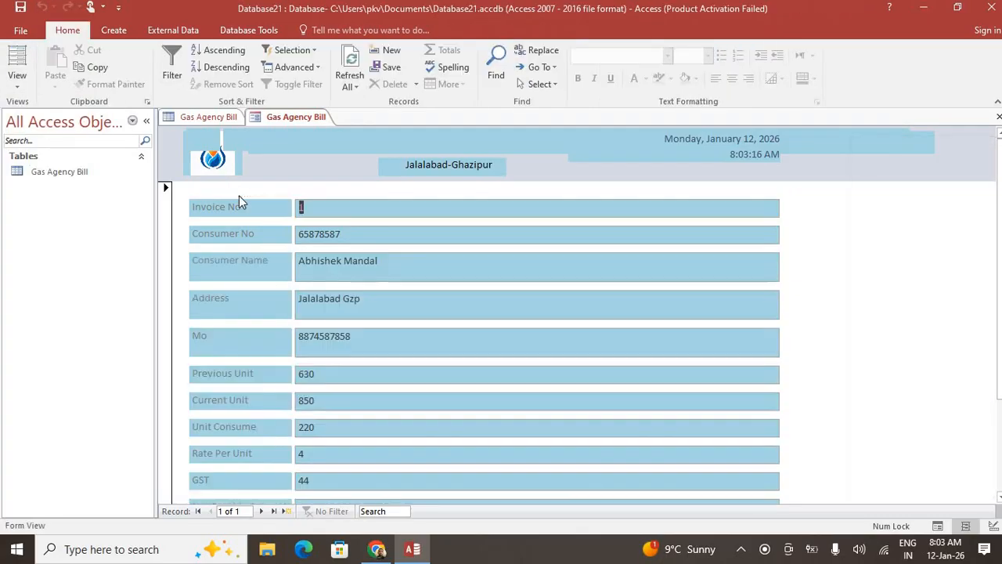
{"action": "scroll", "coordinate": [501, 352], "scroll_direction": "down", "scroll_amount": 3}
{"action": "scroll", "coordinate": [502, 380], "scroll_direction": "up", "scroll_amount": 3}
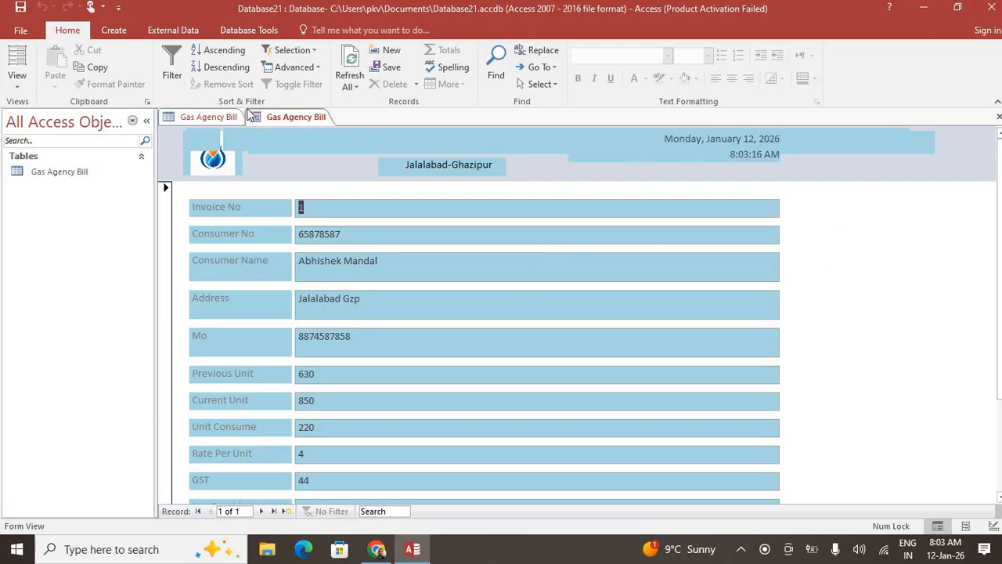
{"action": "left_click", "coordinate": [17, 85]}
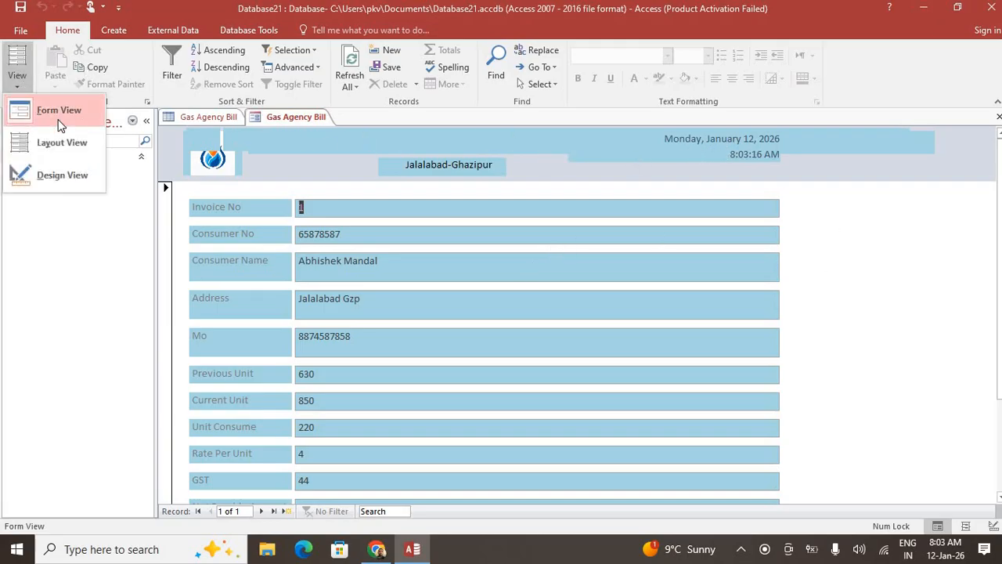
In Design View, select the header's =Time() box and narrow it from its left edge
{"action": "left_click", "coordinate": [62, 174]}
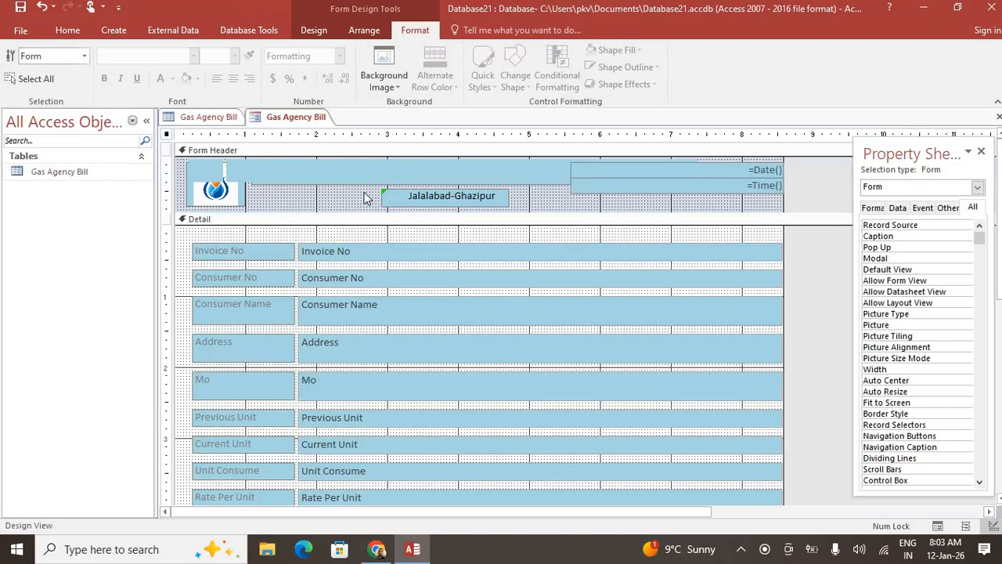
{"action": "left_click", "coordinate": [501, 172]}
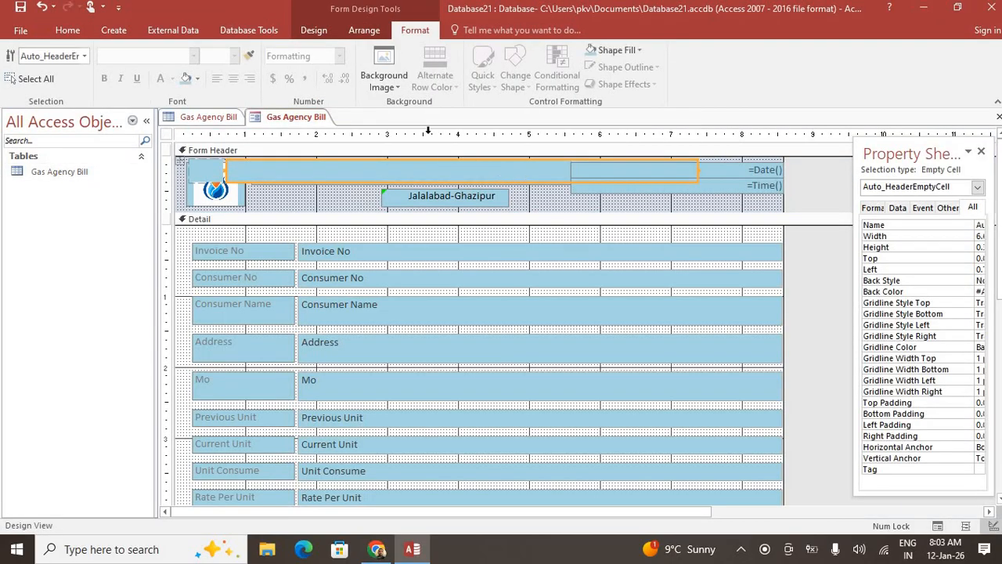
{"action": "left_click", "coordinate": [68, 30]}
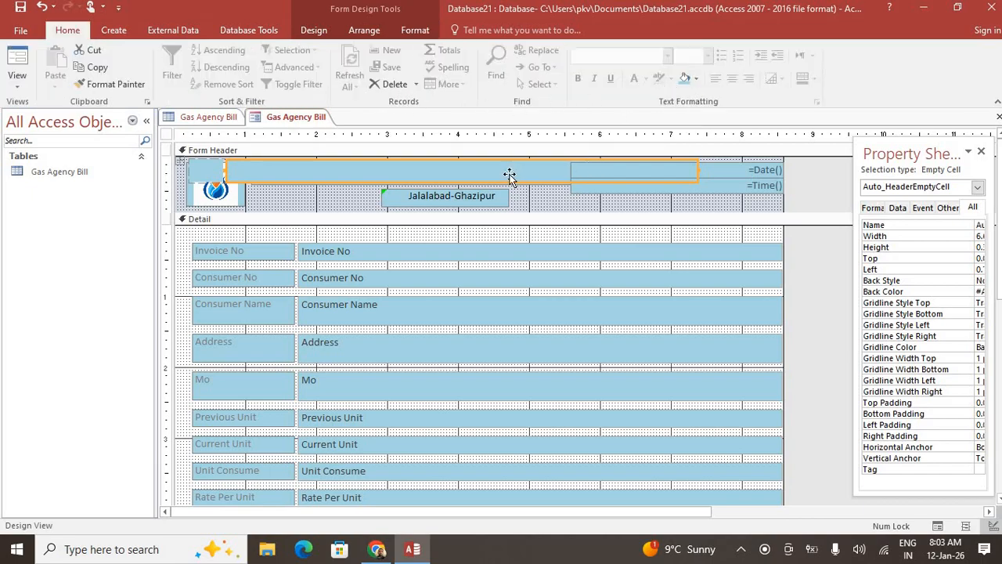
{"action": "left_click", "coordinate": [586, 186]}
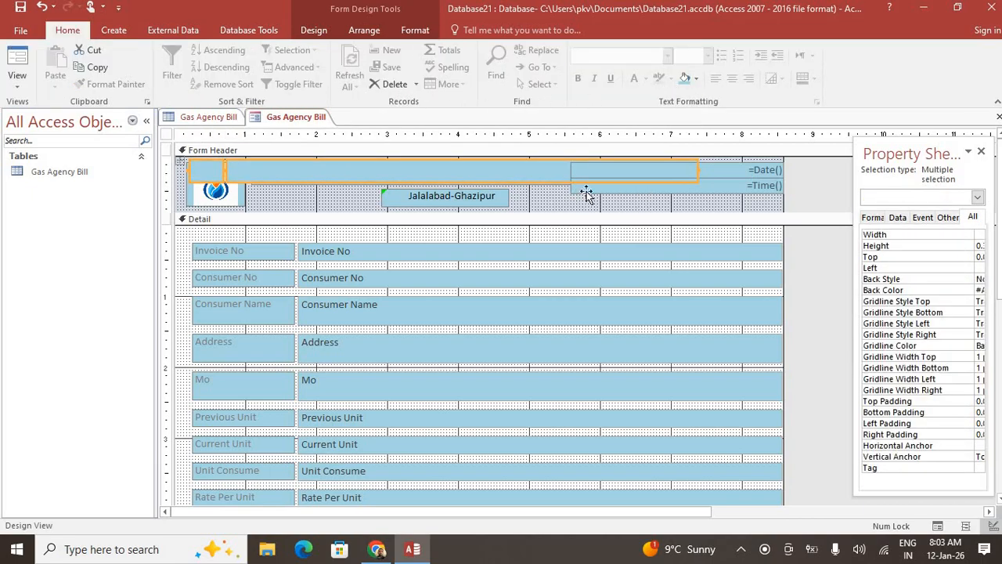
{"action": "left_click", "coordinate": [580, 186]}
{"action": "left_click", "coordinate": [572, 184]}
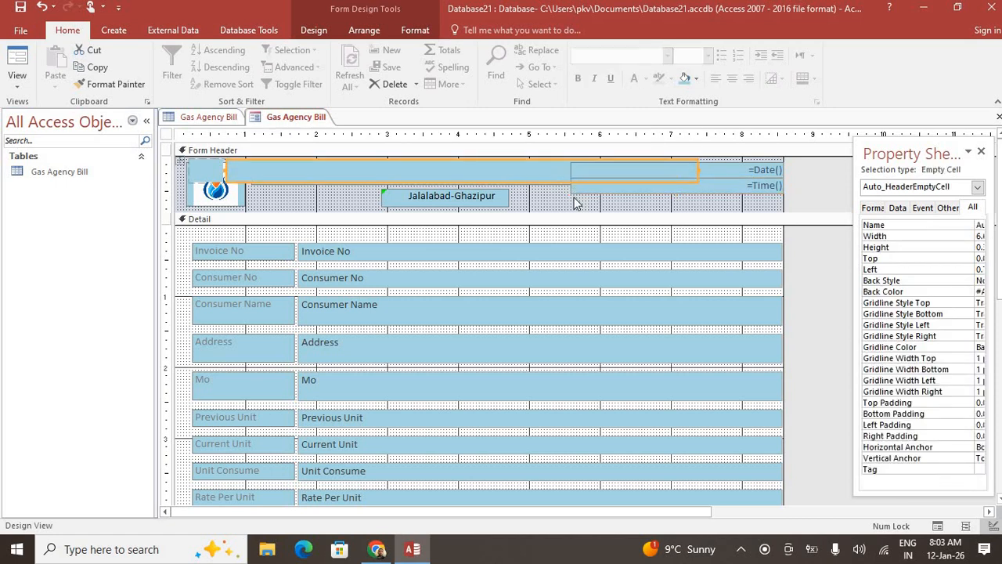
{"action": "left_click", "coordinate": [573, 197]}
{"action": "left_click", "coordinate": [574, 190]}
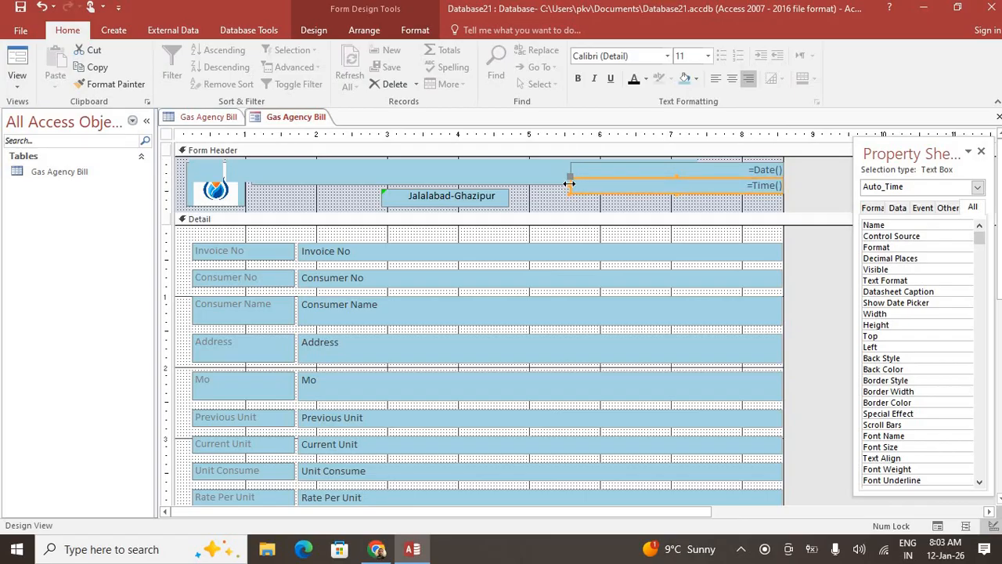
{"action": "left_click_drag", "start_coordinate": [569, 183], "coordinate": [703, 183]}
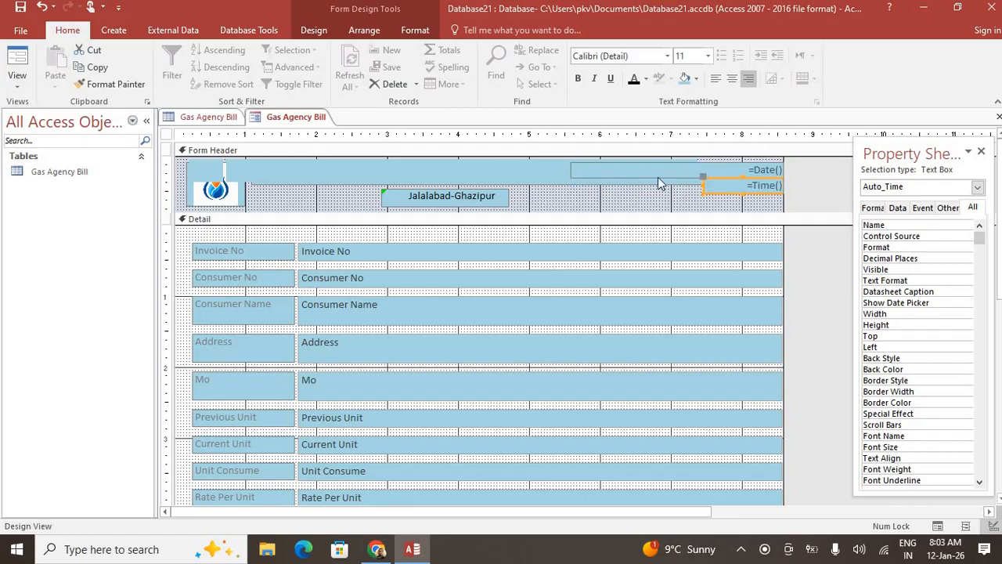
Narrow the =Date() box to match, delete the empty header cell, and check the result in Form View
{"action": "left_click", "coordinate": [641, 167]}
{"action": "left_click_drag", "start_coordinate": [568, 169], "coordinate": [704, 169]}
{"action": "left_click", "coordinate": [605, 183]}
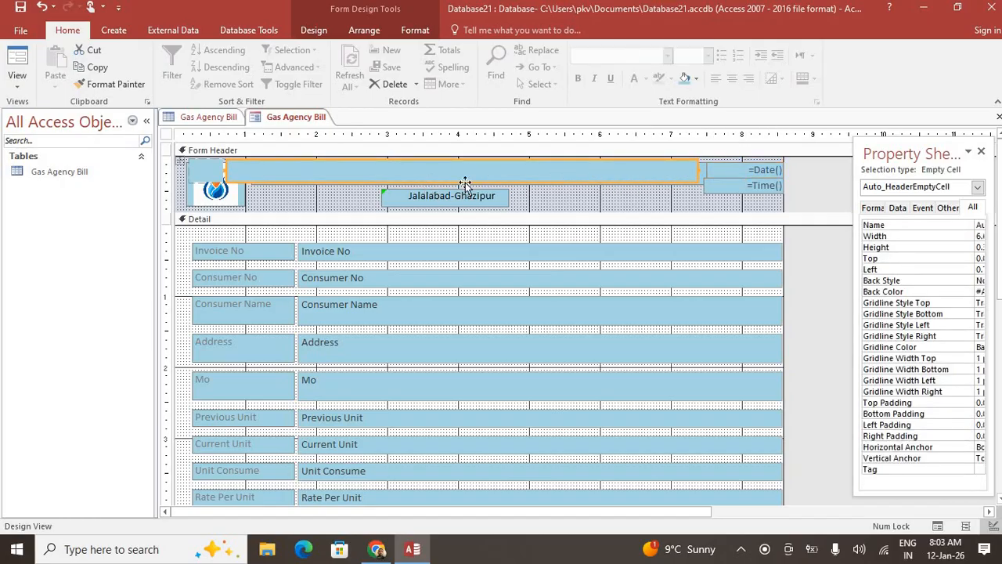
{"action": "key", "text": "Delete"}
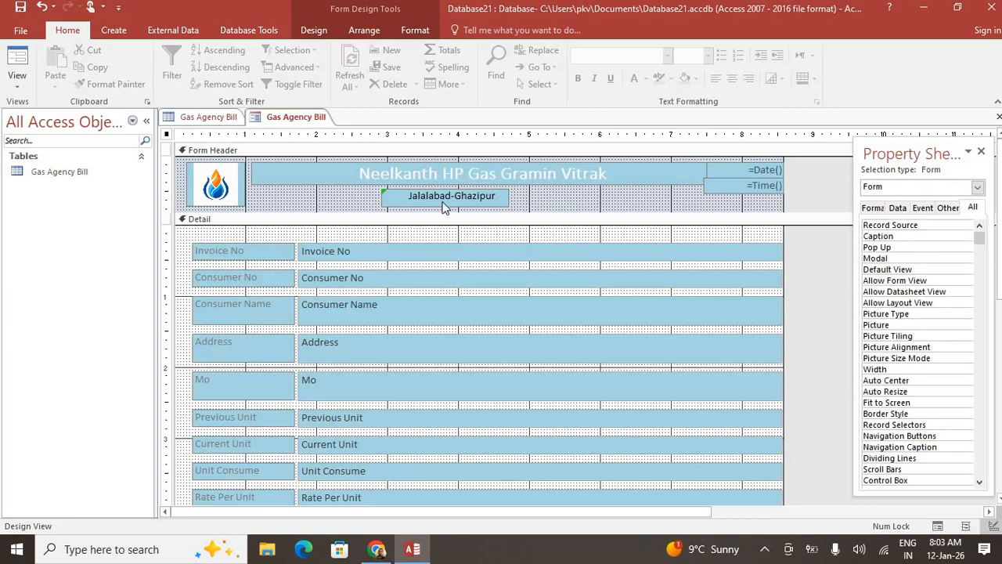
{"action": "left_click", "coordinate": [18, 57]}
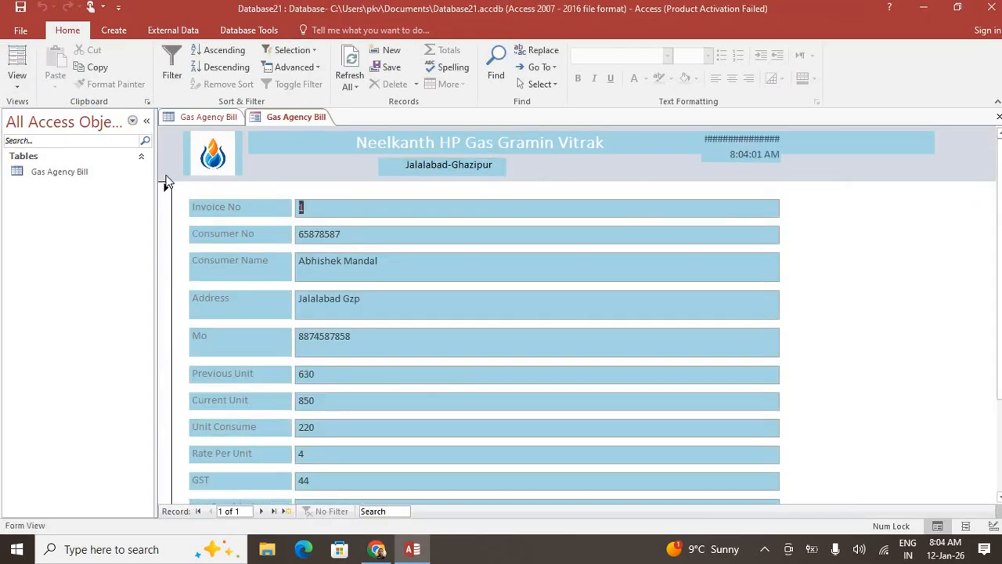
{"action": "left_click", "coordinate": [17, 62]}
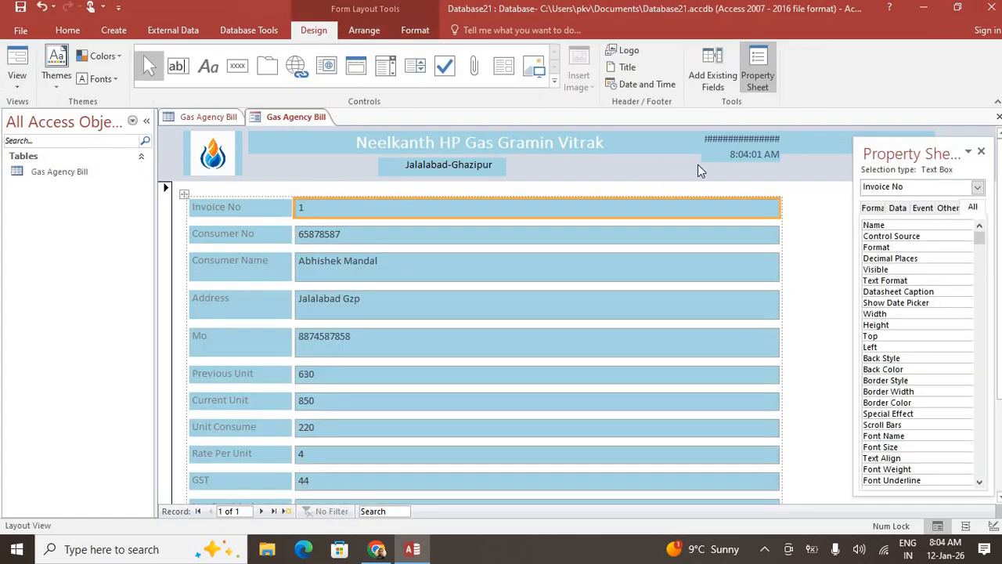
Back in Design View, widen the =Date() box slightly to the left
{"action": "left_click", "coordinate": [18, 78]}
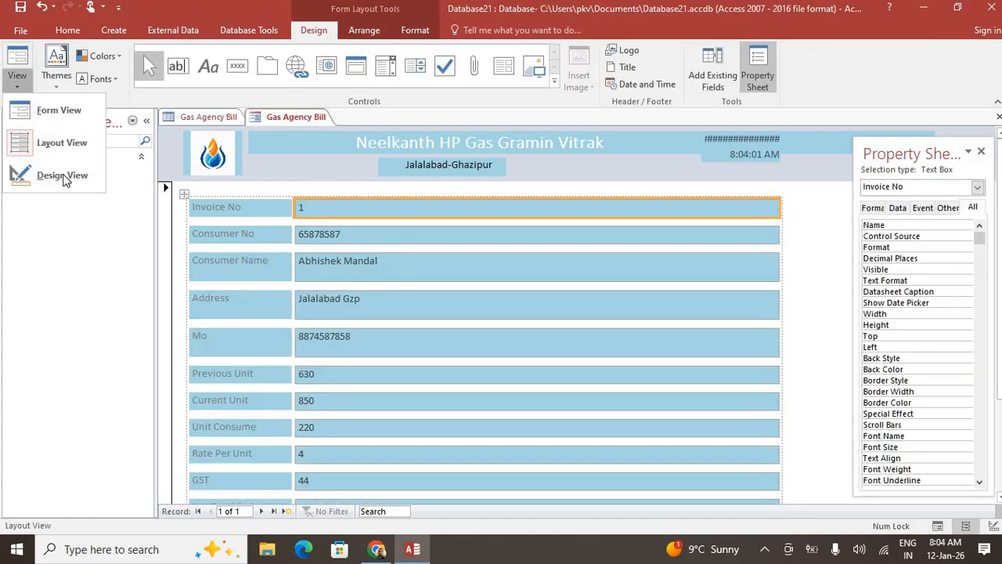
{"action": "left_click", "coordinate": [62, 176]}
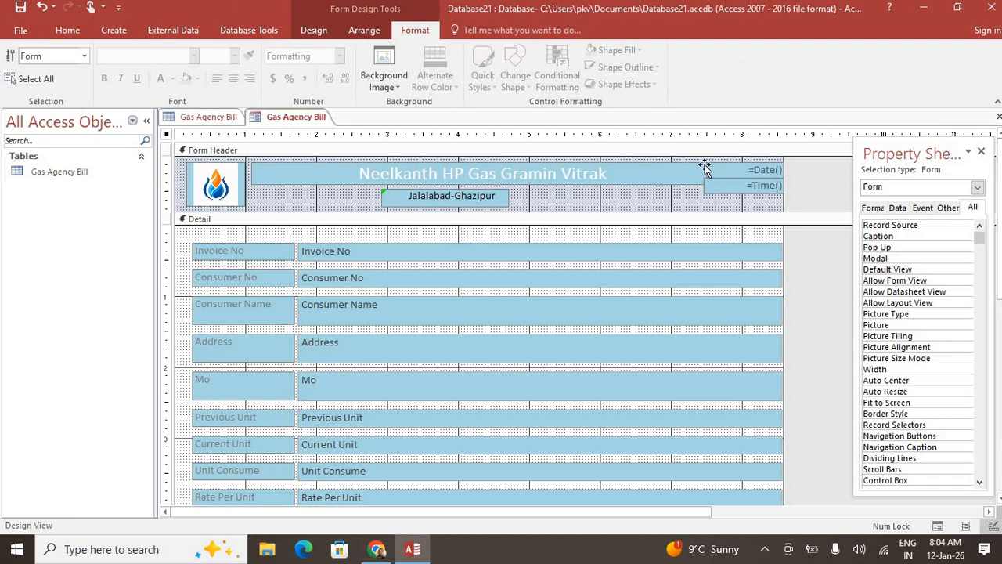
{"action": "left_click", "coordinate": [711, 168]}
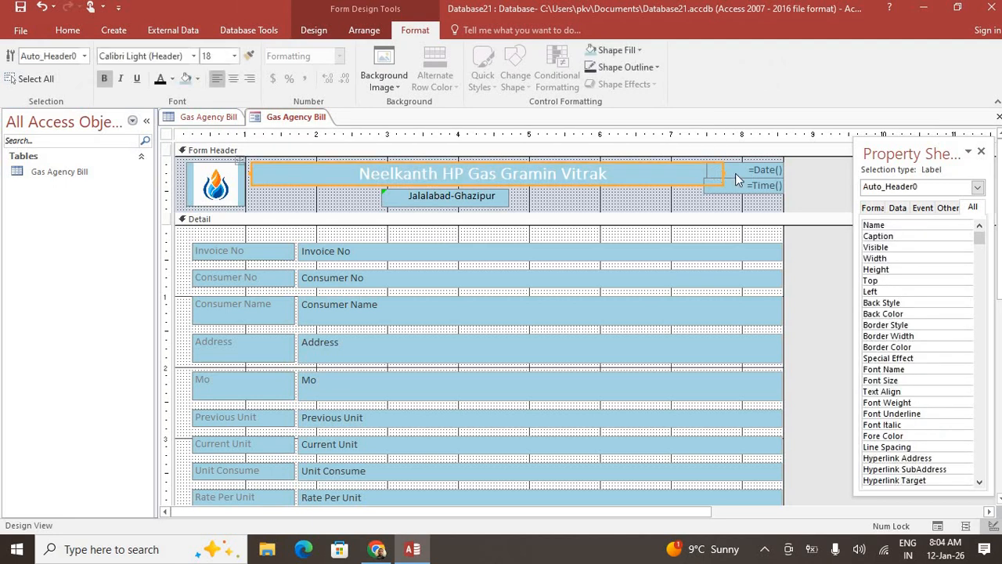
{"action": "left_click", "coordinate": [745, 163]}
{"action": "left_click_drag", "start_coordinate": [706, 170], "coordinate": [359, 172]}
{"action": "left_click", "coordinate": [714, 189]}
Make the 'Neelkanth HP Gas Gramin Vitrak' header title red and preview the form
{"action": "left_click", "coordinate": [615, 174]}
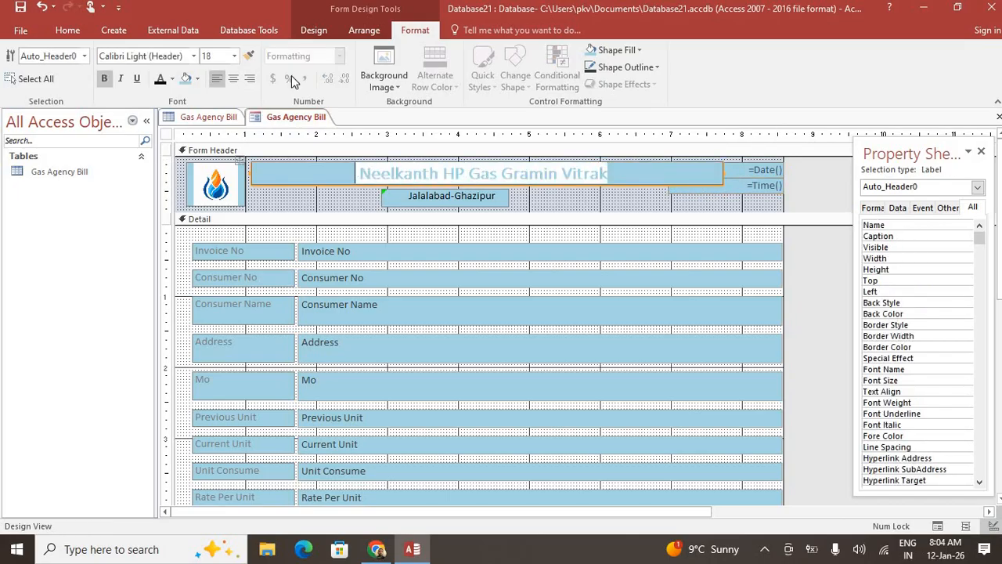
{"action": "left_click", "coordinate": [68, 30]}
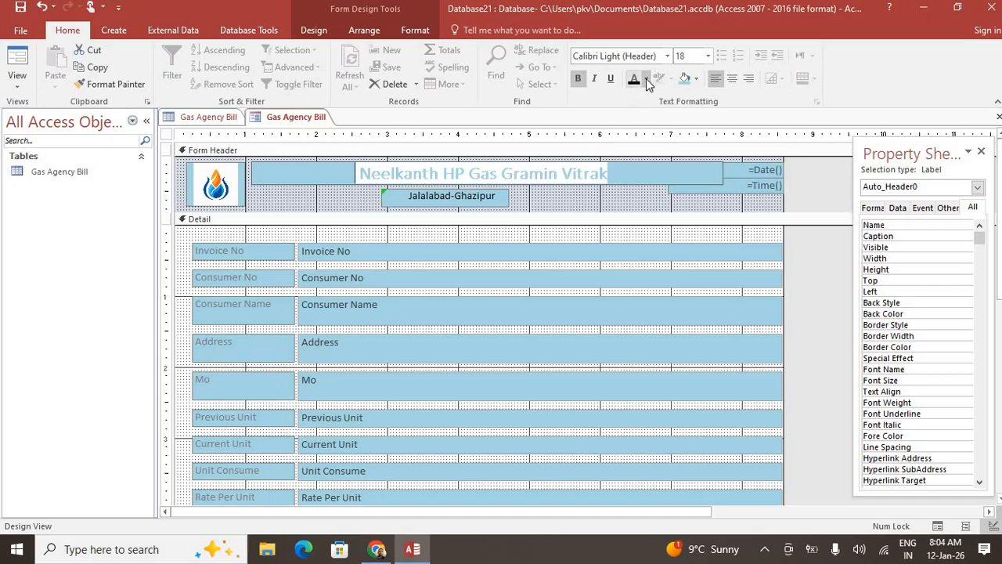
{"action": "left_click", "coordinate": [646, 79]}
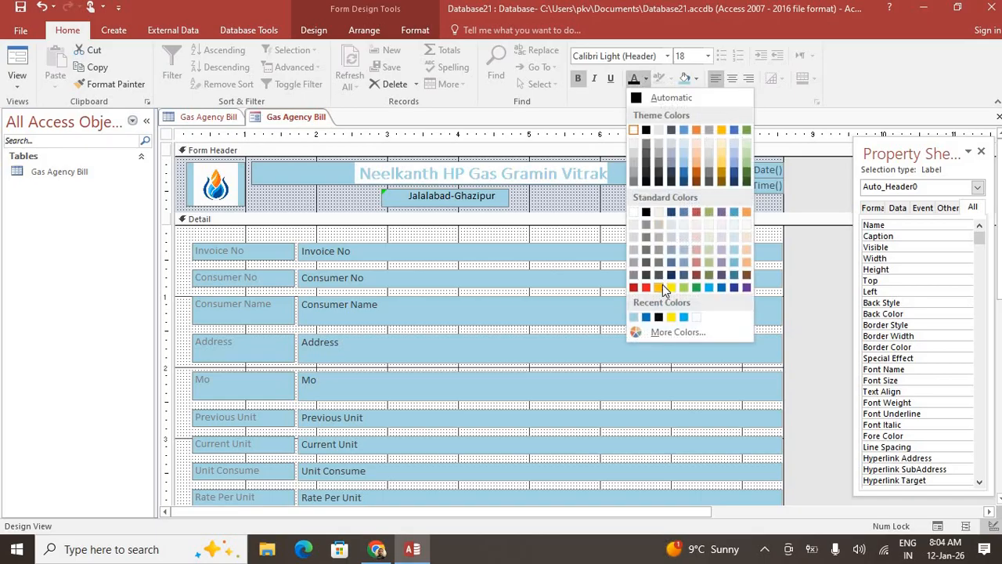
{"action": "left_click", "coordinate": [662, 287]}
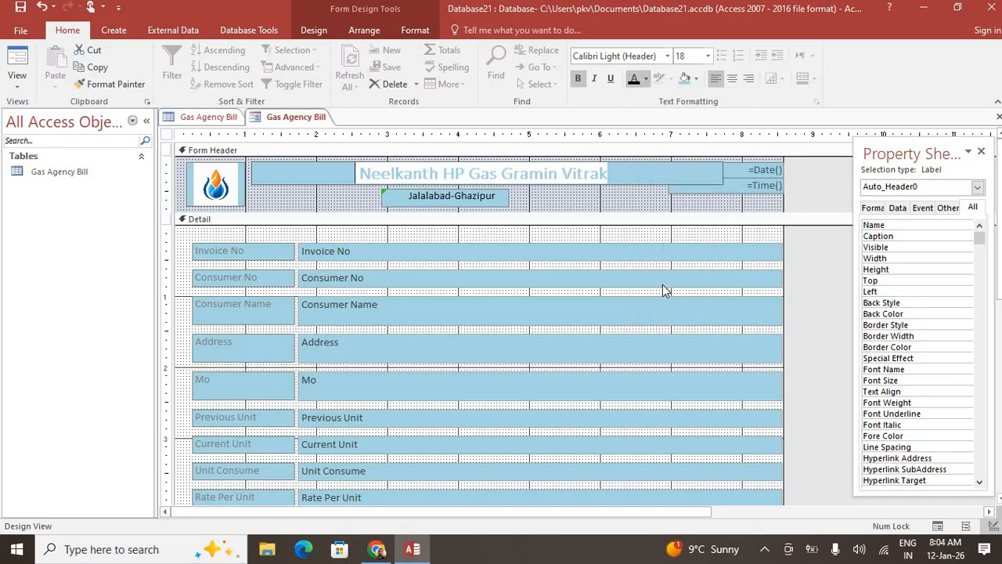
{"action": "left_click", "coordinate": [643, 80]}
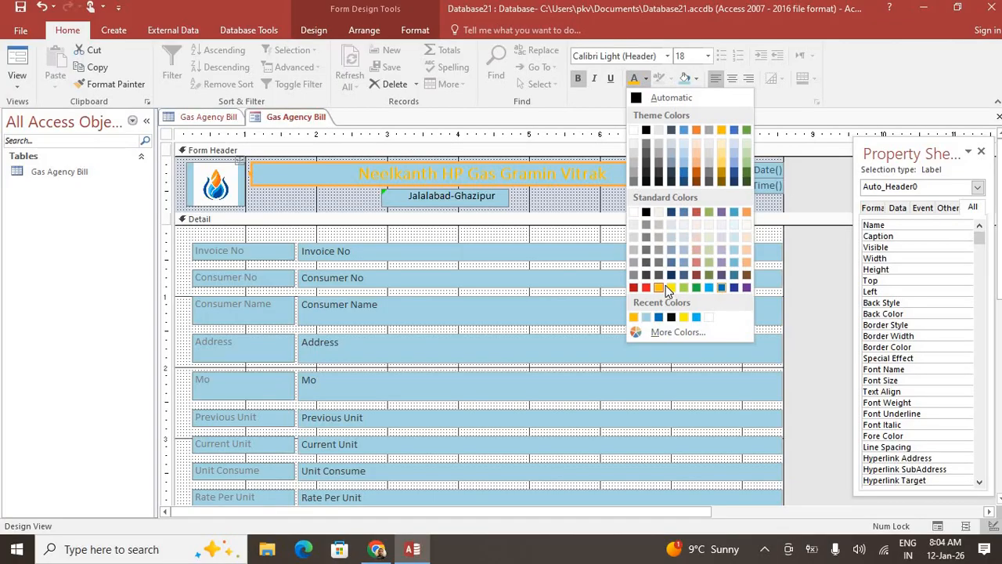
{"action": "left_click", "coordinate": [646, 288]}
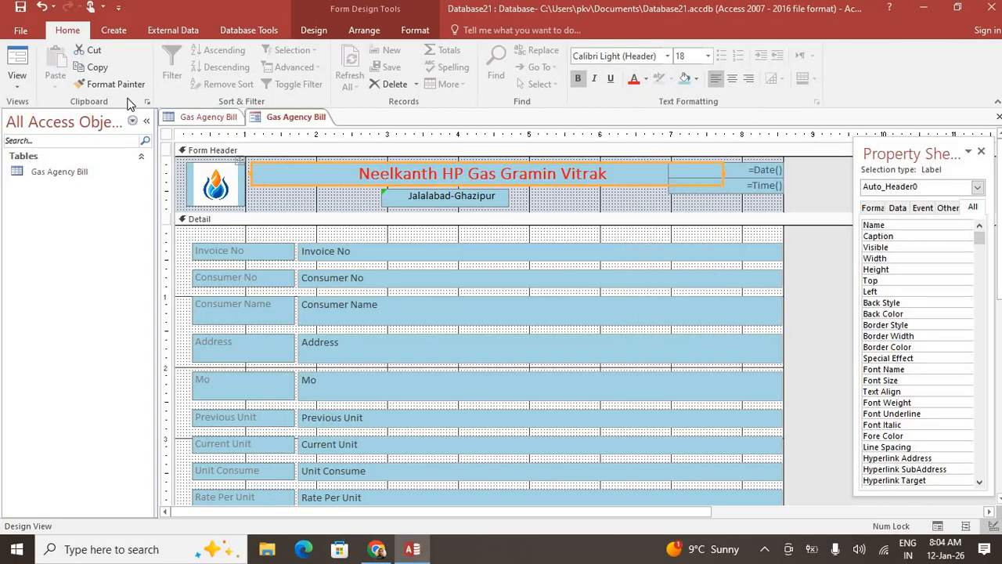
{"action": "left_click", "coordinate": [17, 85]}
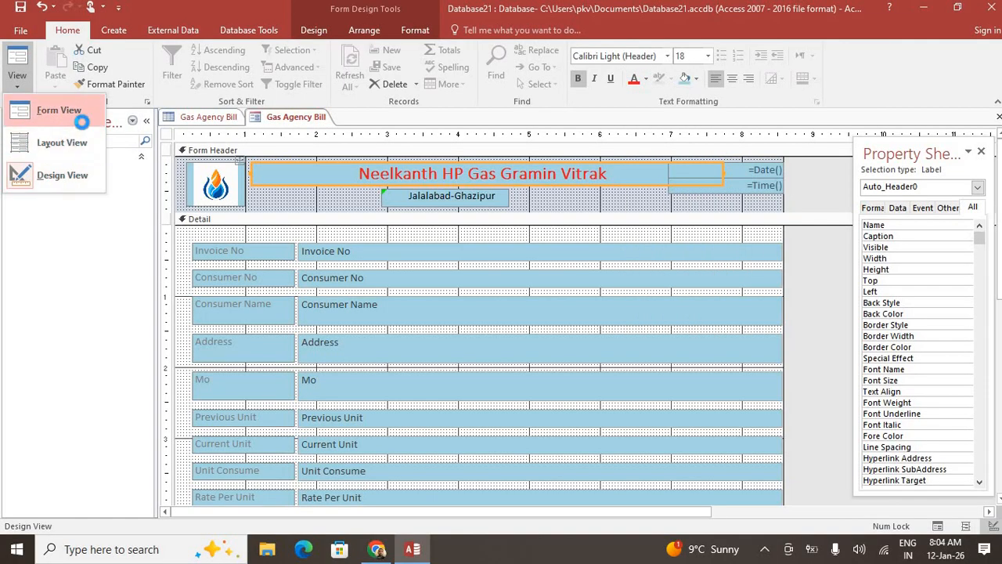
{"action": "left_click", "coordinate": [31, 113]}
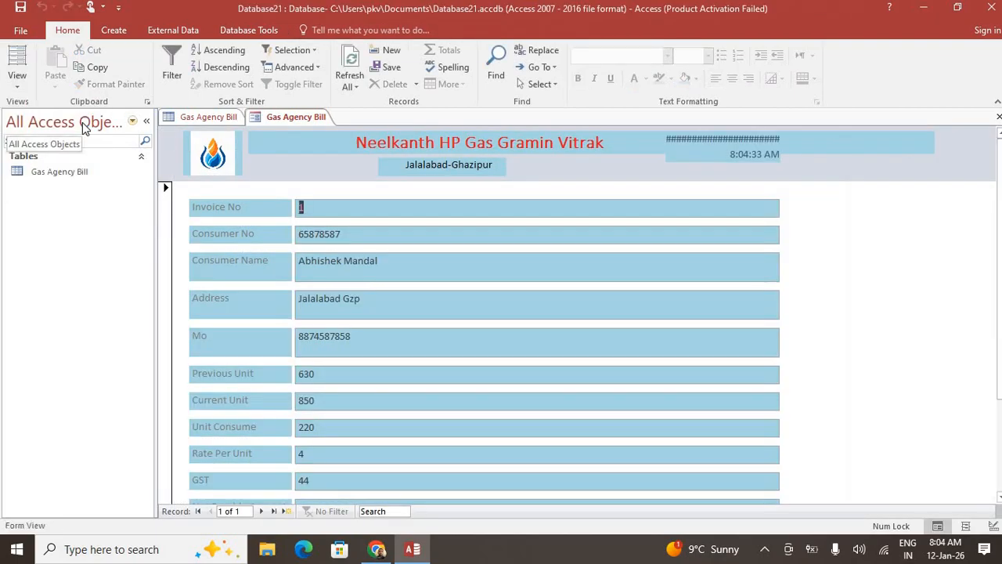
Start a new bill record and enter the consumer number and consumer name
{"action": "scroll", "coordinate": [548, 368], "scroll_direction": "down", "scroll_amount": 3}
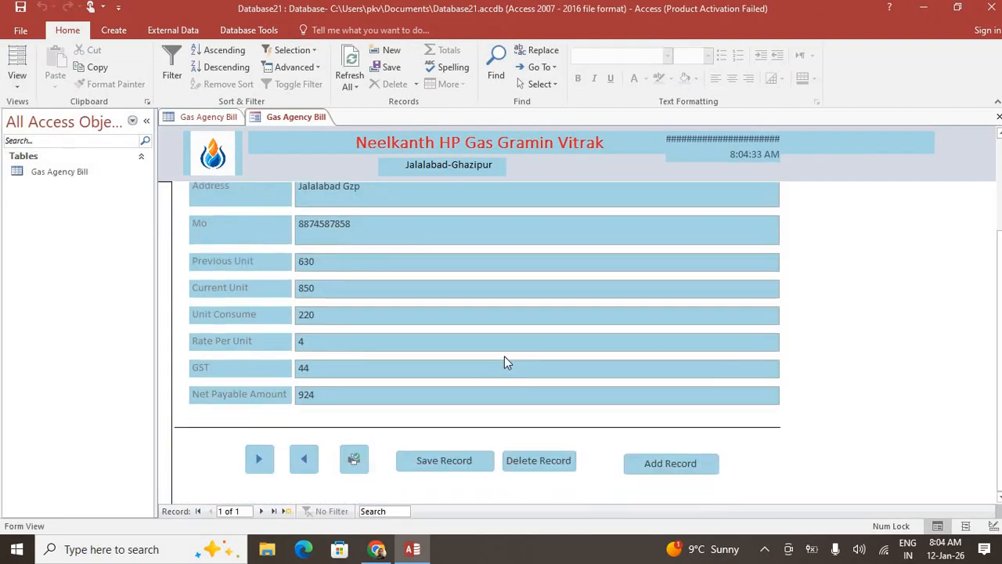
{"action": "scroll", "coordinate": [505, 356], "scroll_direction": "up", "scroll_amount": 3}
{"action": "scroll", "coordinate": [485, 415], "scroll_direction": "down", "scroll_amount": 3}
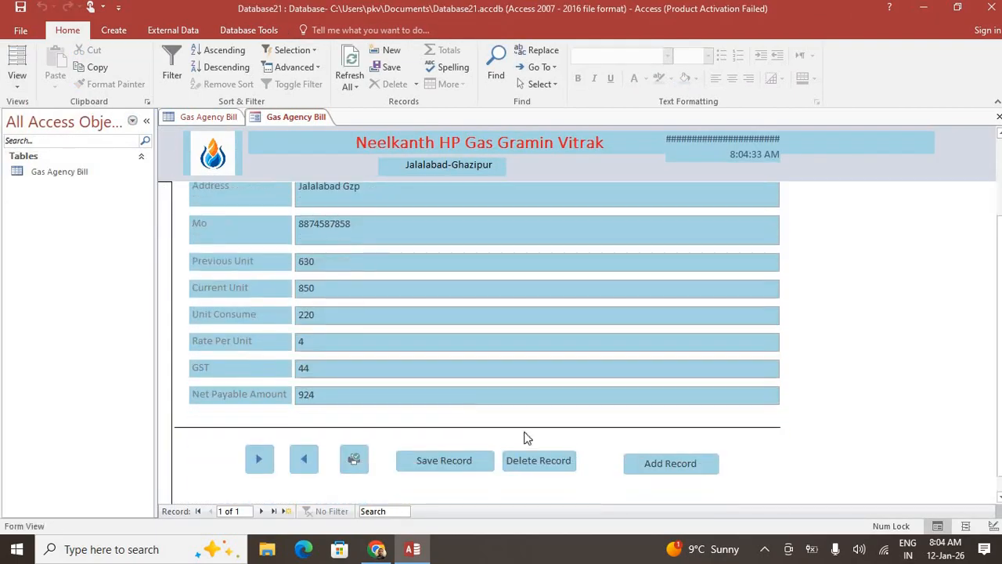
{"action": "left_click", "coordinate": [668, 468]}
{"action": "left_click", "coordinate": [329, 234]}
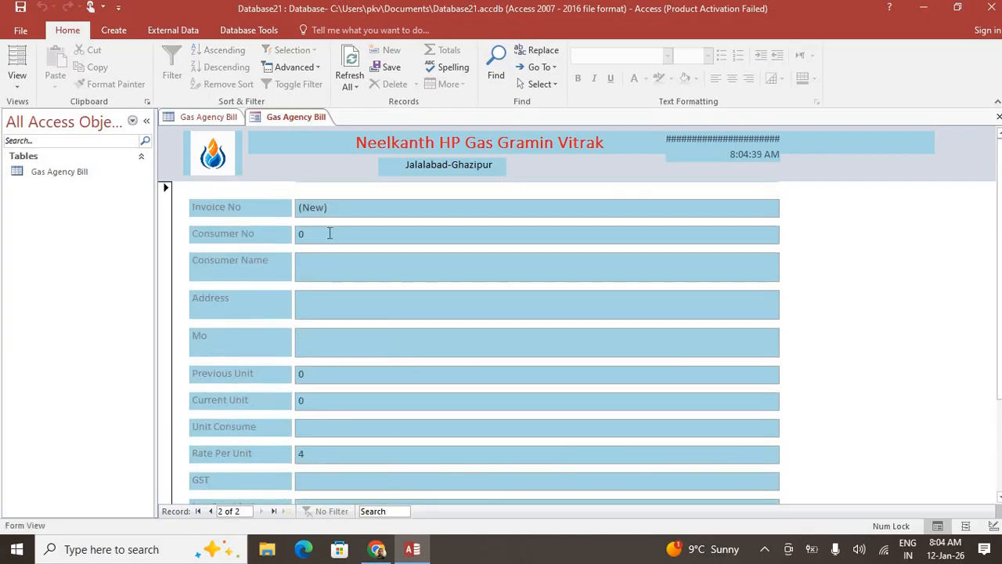
{"action": "key", "text": "BackSpace"}
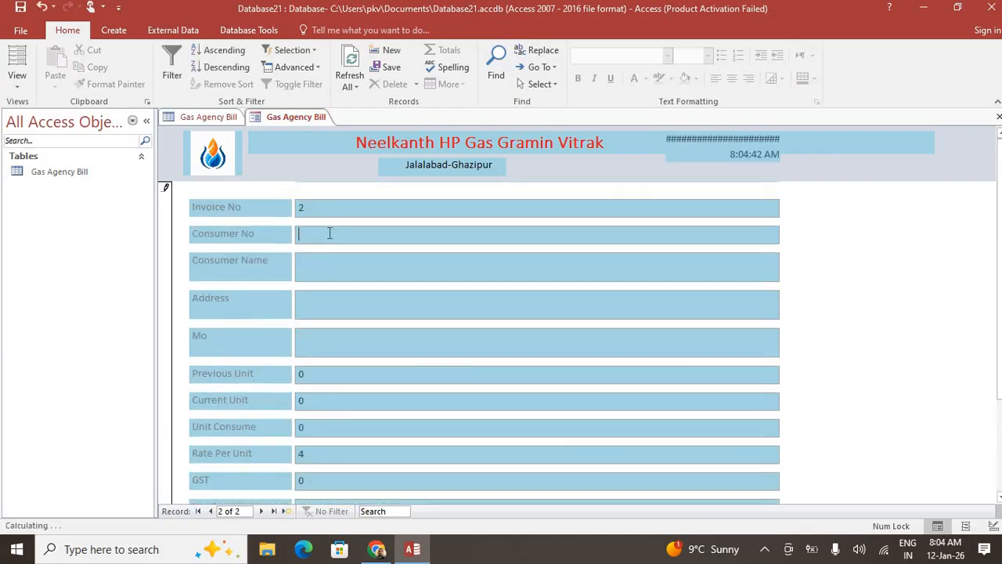
{"action": "key", "text": "Tab"}
{"action": "key", "text": "Tab"}
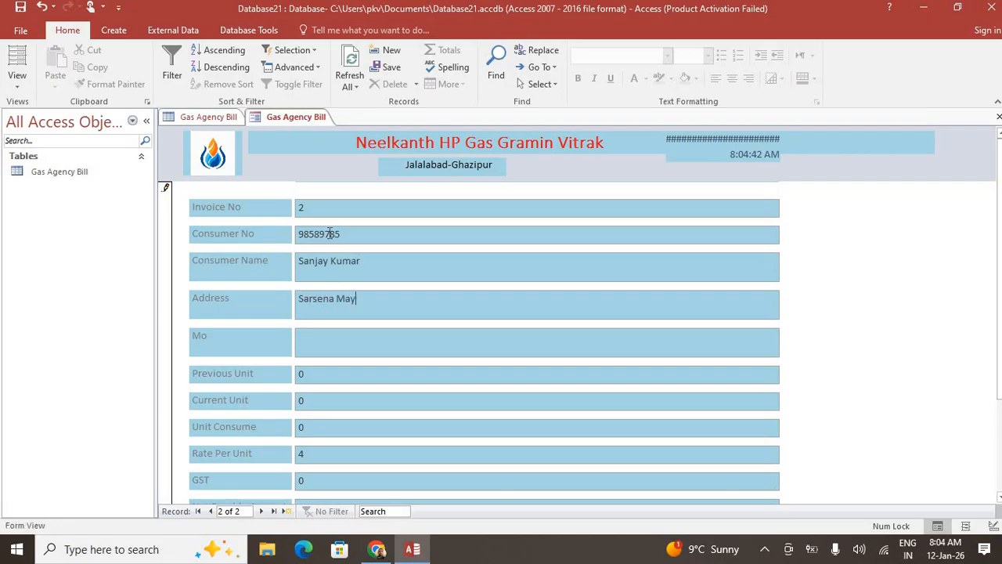
Enter the mobile number and readings 520 previous and 685 current, tabbing through to net payable
{"action": "key", "text": "Tab"}
{"action": "key", "text": "Tab"}
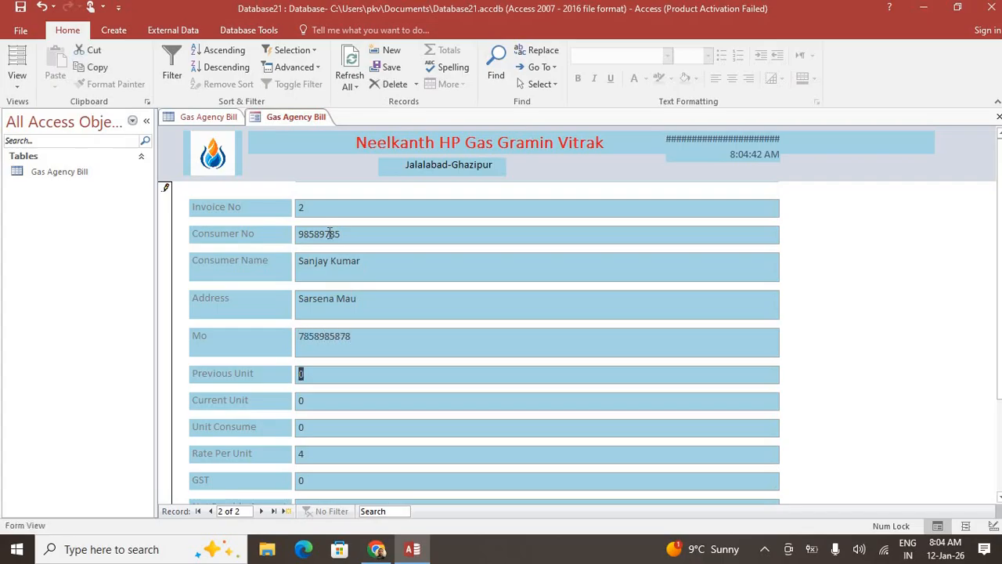
{"action": "type", "text": "52"}
{"action": "key", "text": "Tab"}
{"action": "type", "text": "6"}
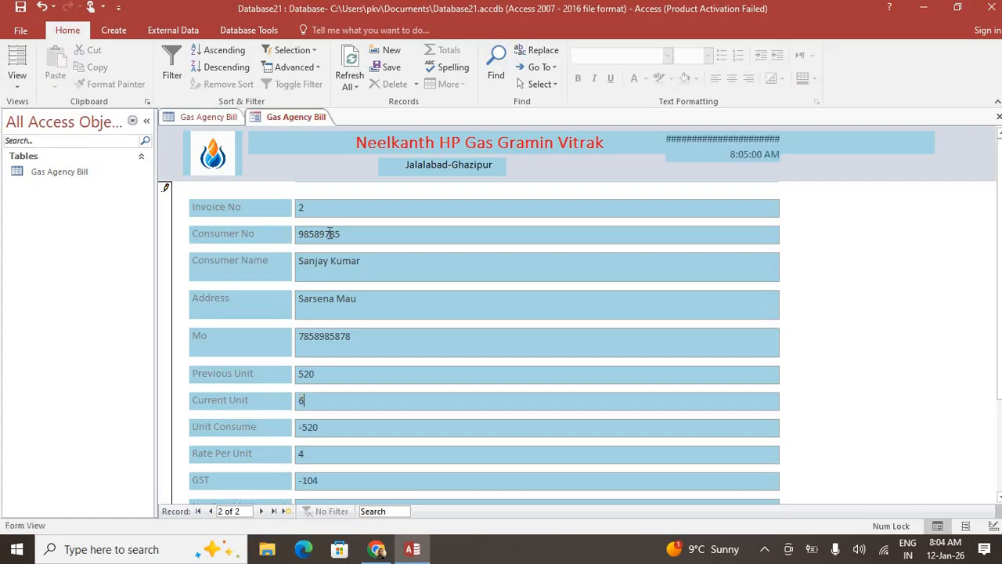
{"action": "key", "text": "Tab"}
{"action": "key", "text": "Tab"}
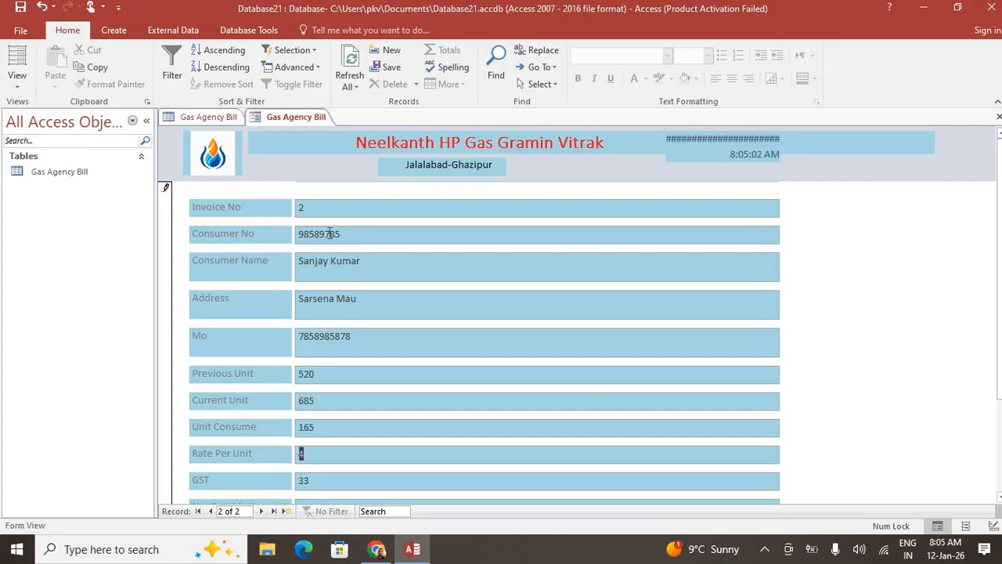
{"action": "scroll", "coordinate": [262, 423], "scroll_direction": "down", "scroll_amount": 1}
{"action": "key", "text": "Tab"}
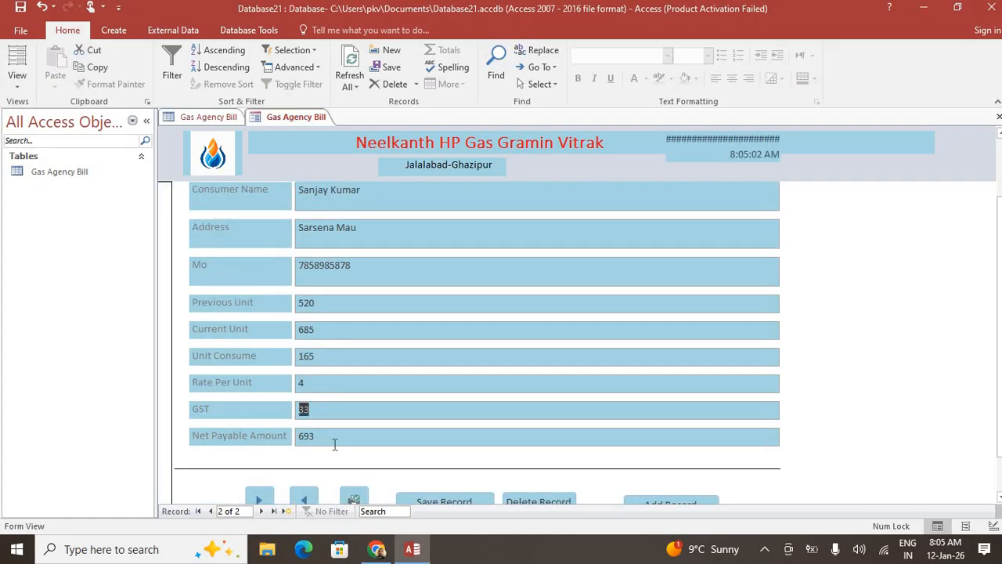
{"action": "key", "text": "Tab"}
{"action": "scroll", "coordinate": [501, 429], "scroll_direction": "down", "scroll_amount": 1}
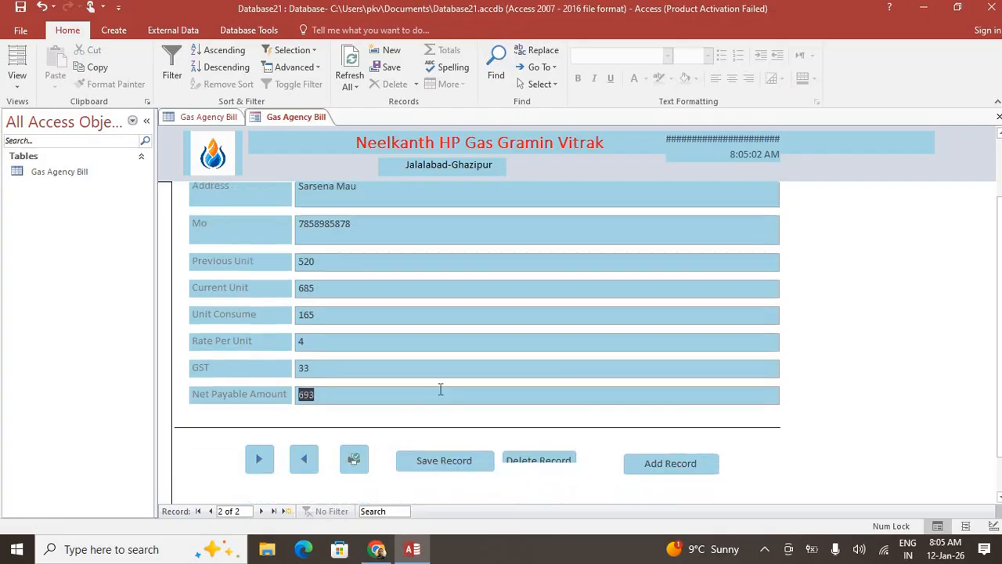
Save the second bill record and start a blank new one
{"action": "left_click", "coordinate": [461, 455]}
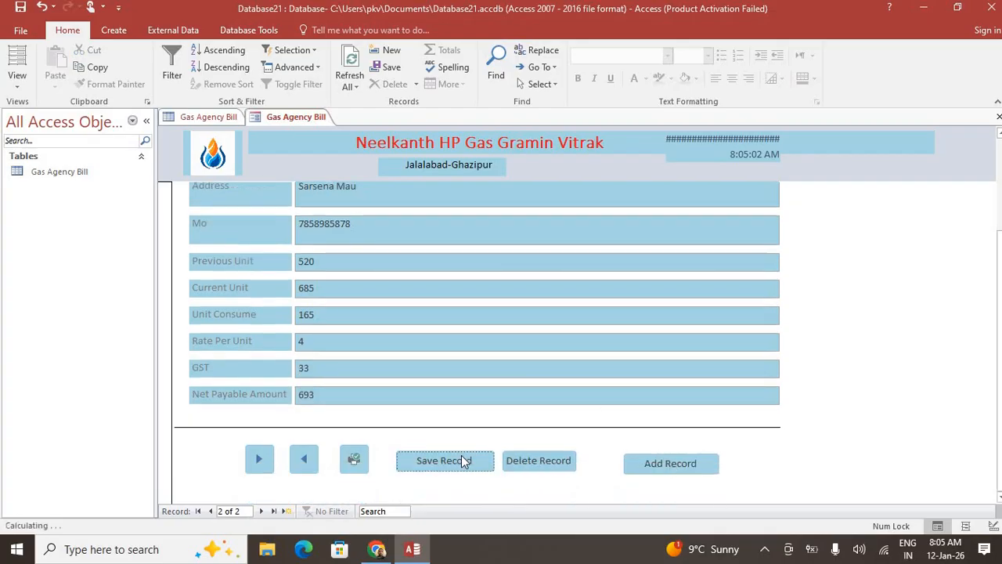
{"action": "left_click", "coordinate": [685, 468]}
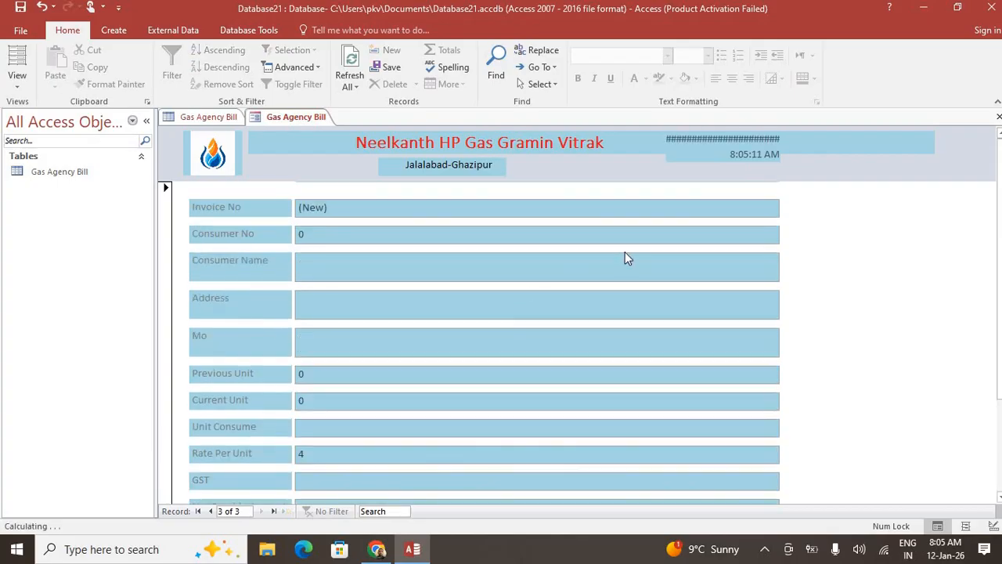
{"action": "left_click", "coordinate": [217, 122]}
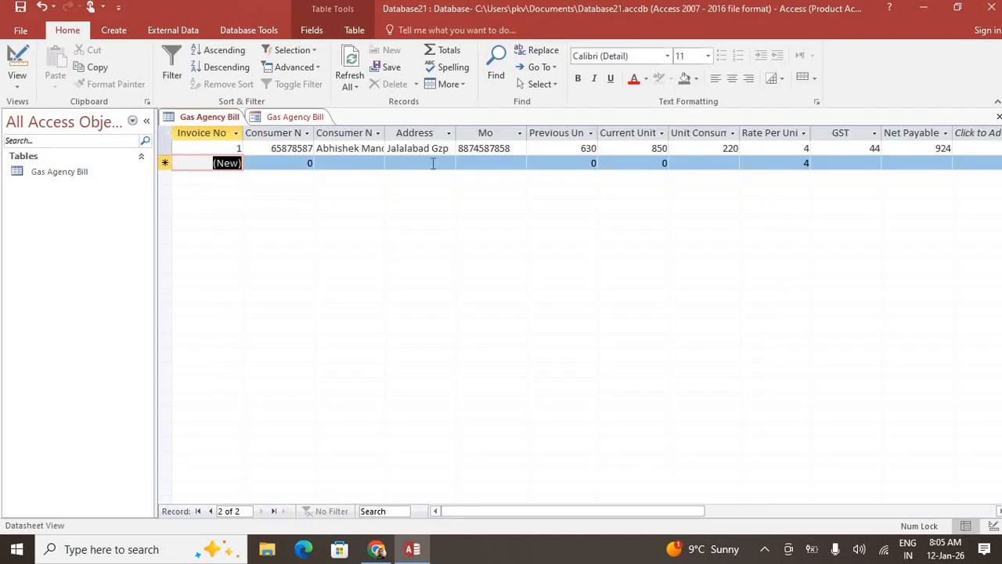
Refresh the Gas Agency Bill table to confirm the second bill, then open the form's Print dialog
{"action": "left_click", "coordinate": [348, 63]}
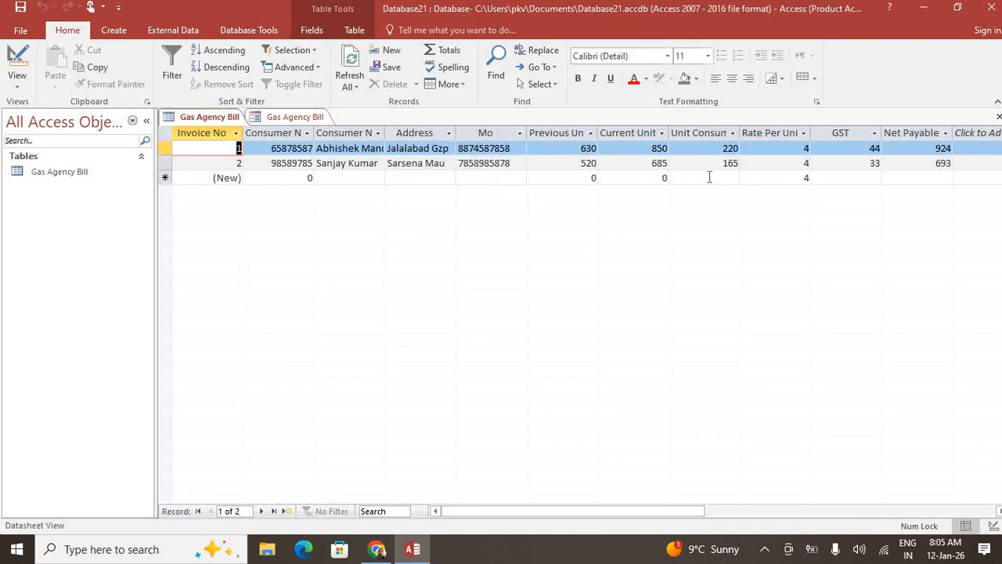
{"action": "left_click", "coordinate": [297, 116]}
{"action": "left_click", "coordinate": [217, 116]}
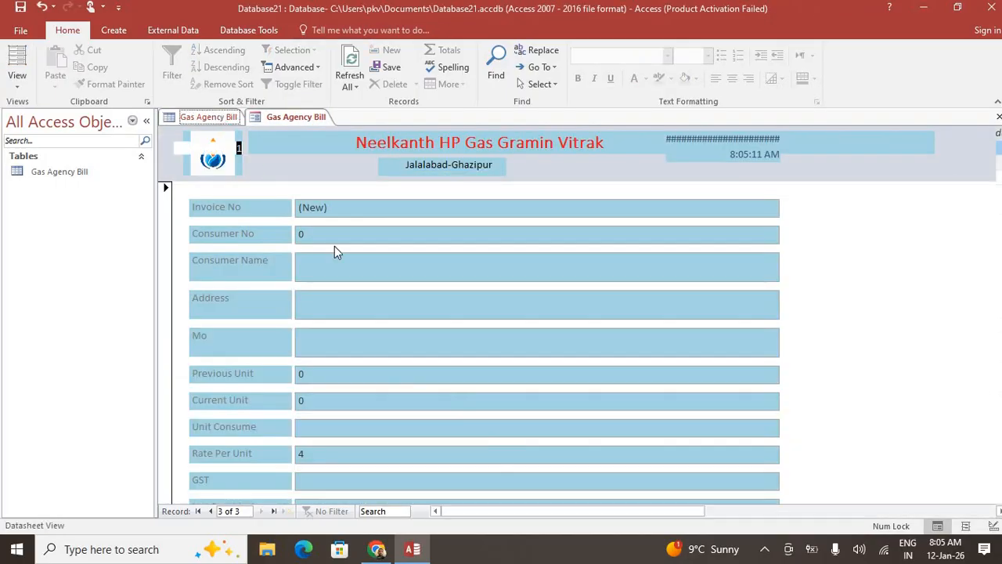
{"action": "left_click", "coordinate": [286, 118]}
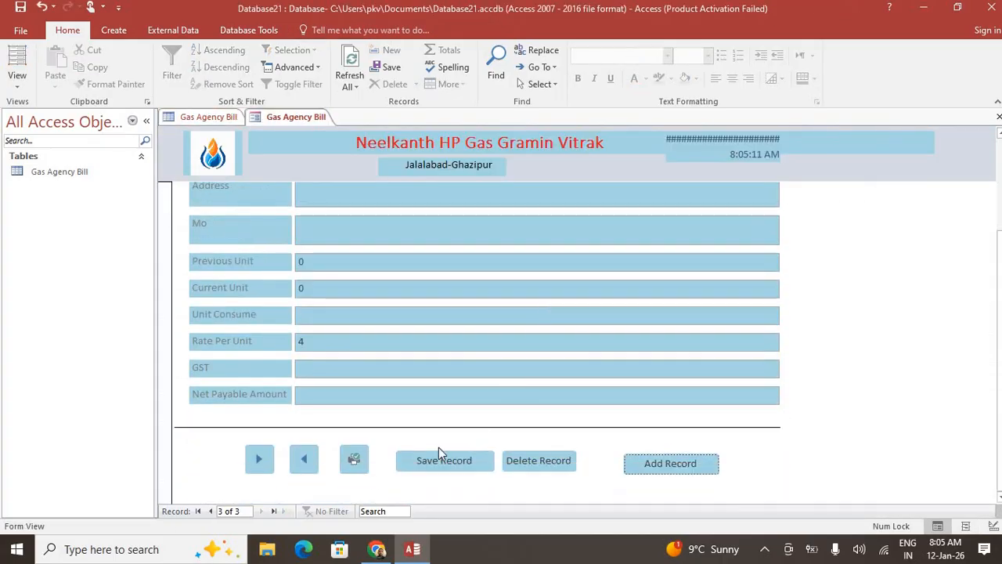
{"action": "left_click", "coordinate": [353, 459]}
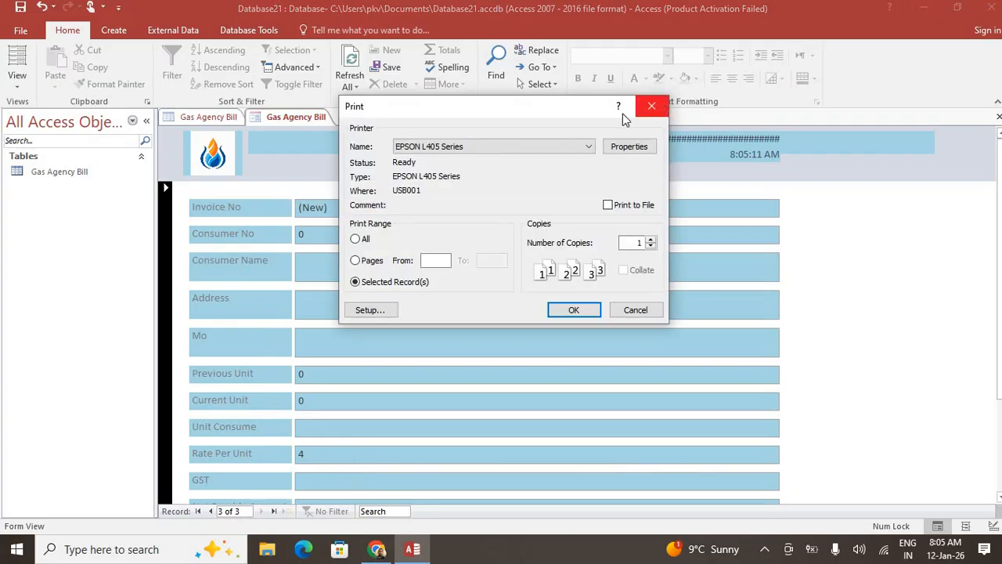
Cancel printing and inspect the bills in Print Preview at full zoom before closing the preview
{"action": "left_click", "coordinate": [651, 105]}
{"action": "left_click", "coordinate": [31, 35]}
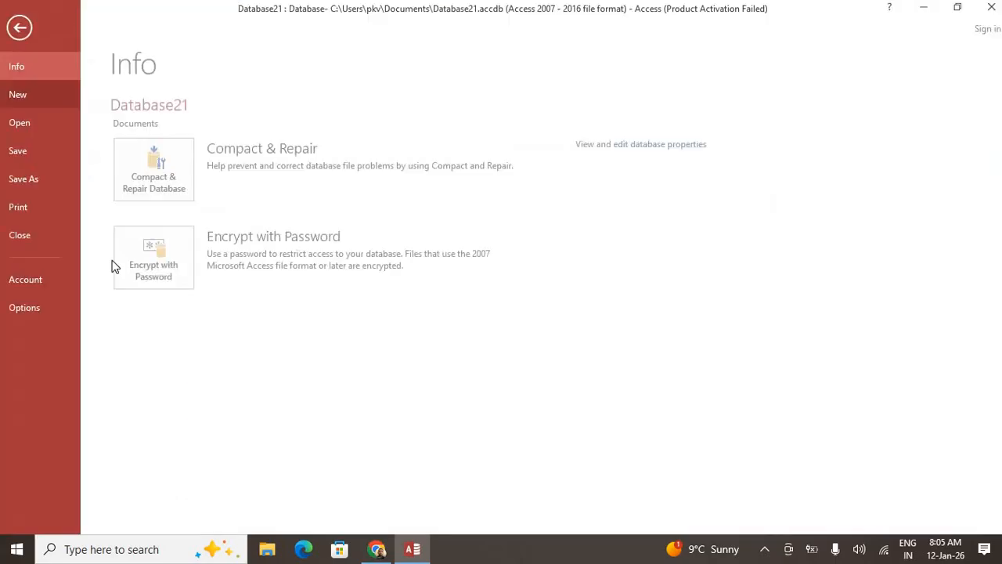
{"action": "left_click", "coordinate": [55, 217]}
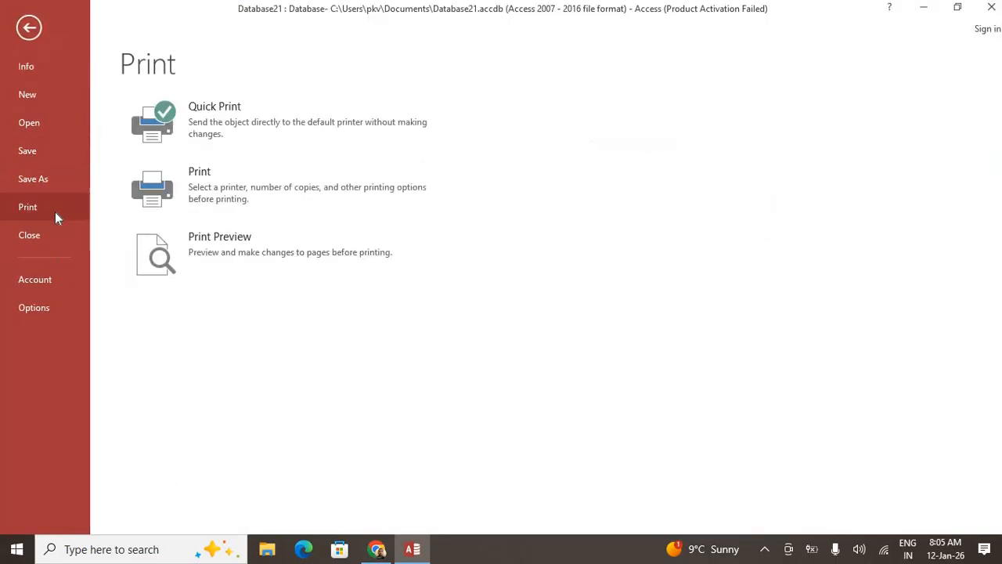
{"action": "left_click", "coordinate": [196, 258]}
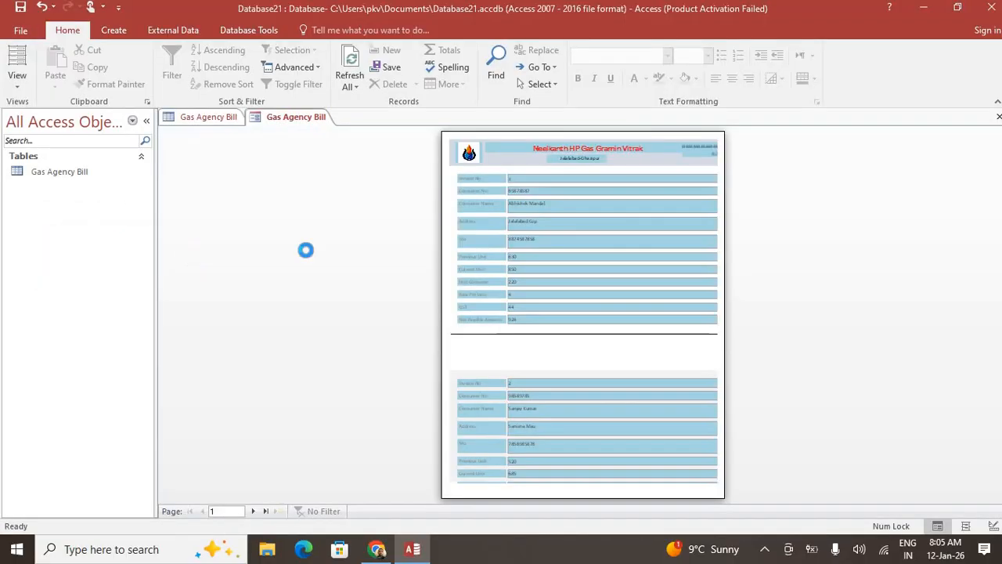
{"action": "left_click", "coordinate": [557, 235]}
{"action": "scroll", "coordinate": [568, 222], "scroll_direction": "up", "scroll_amount": 3}
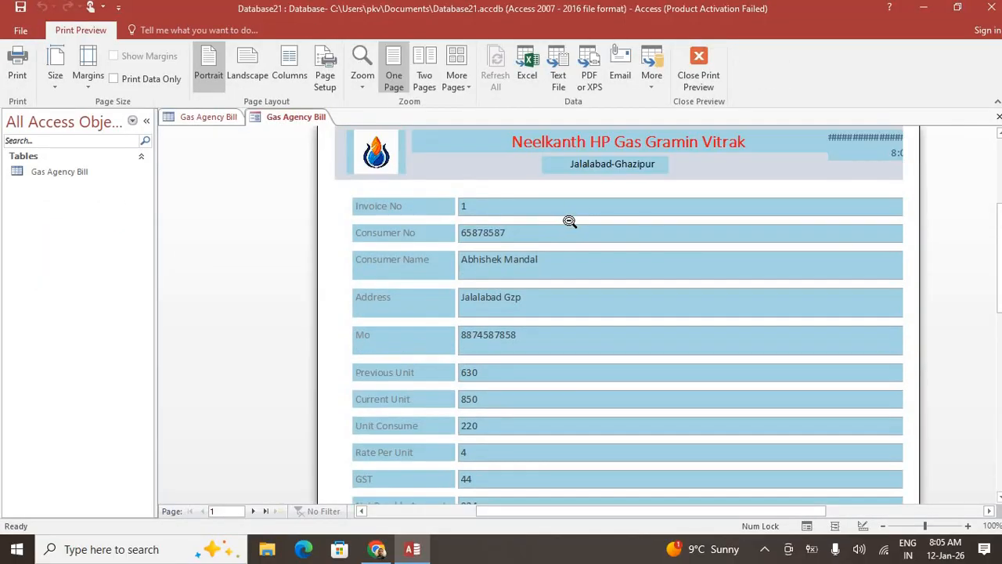
{"action": "scroll", "coordinate": [700, 278], "scroll_direction": "down", "scroll_amount": 3}
{"action": "scroll", "coordinate": [622, 402], "scroll_direction": "down", "scroll_amount": 2}
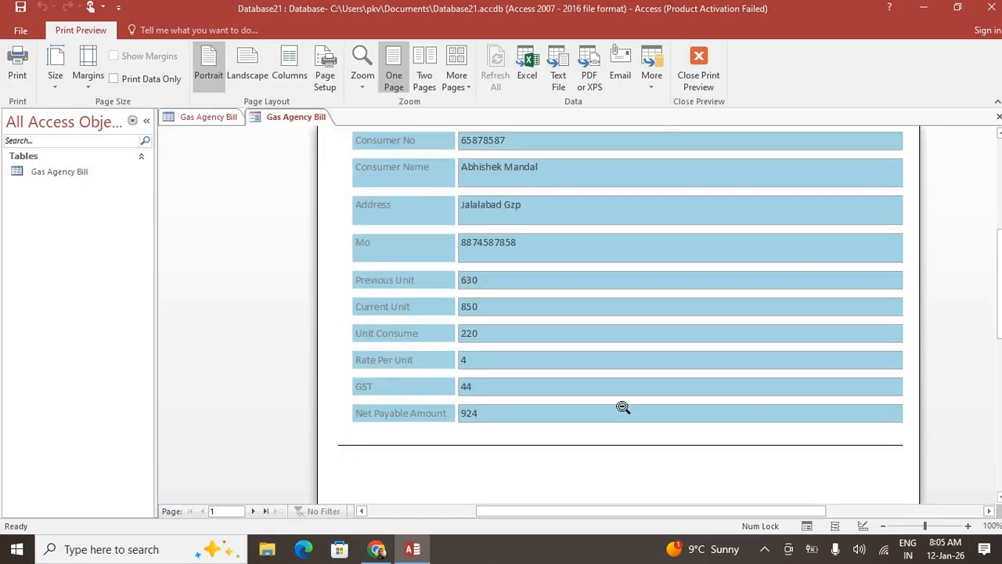
{"action": "scroll", "coordinate": [622, 402], "scroll_direction": "up", "scroll_amount": 4}
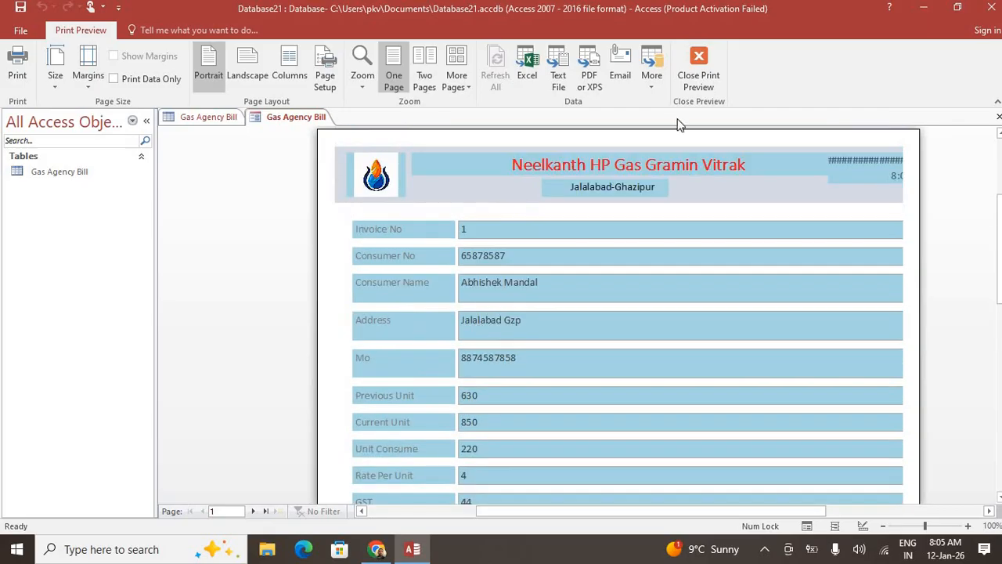
{"action": "left_click", "coordinate": [697, 66]}
{"action": "scroll", "coordinate": [260, 241], "scroll_direction": "down", "scroll_amount": 2}
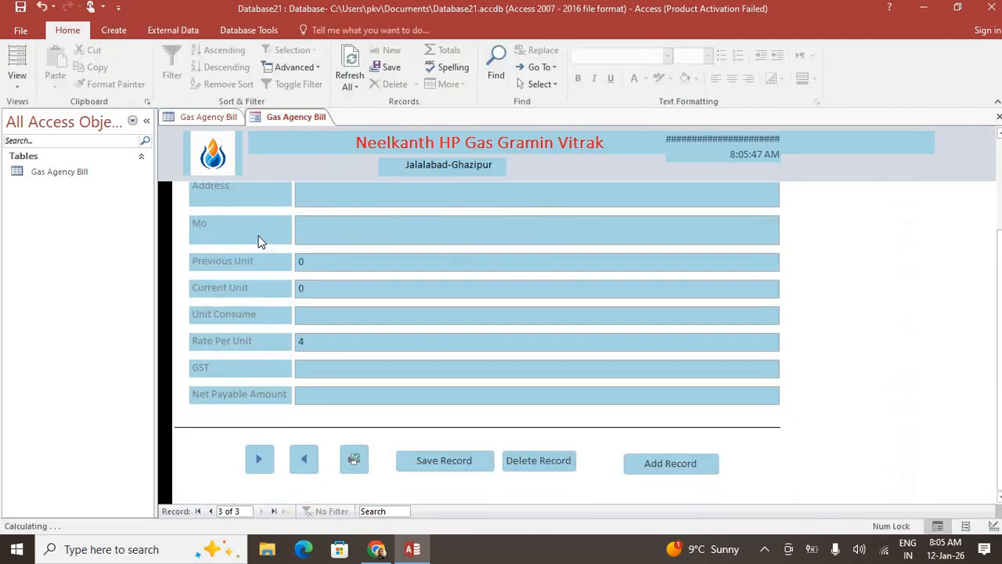
Create blank desktop database Database22, saving the bill form's design changes when prompted
{"action": "scroll", "coordinate": [260, 240], "scroll_direction": "up", "scroll_amount": 2}
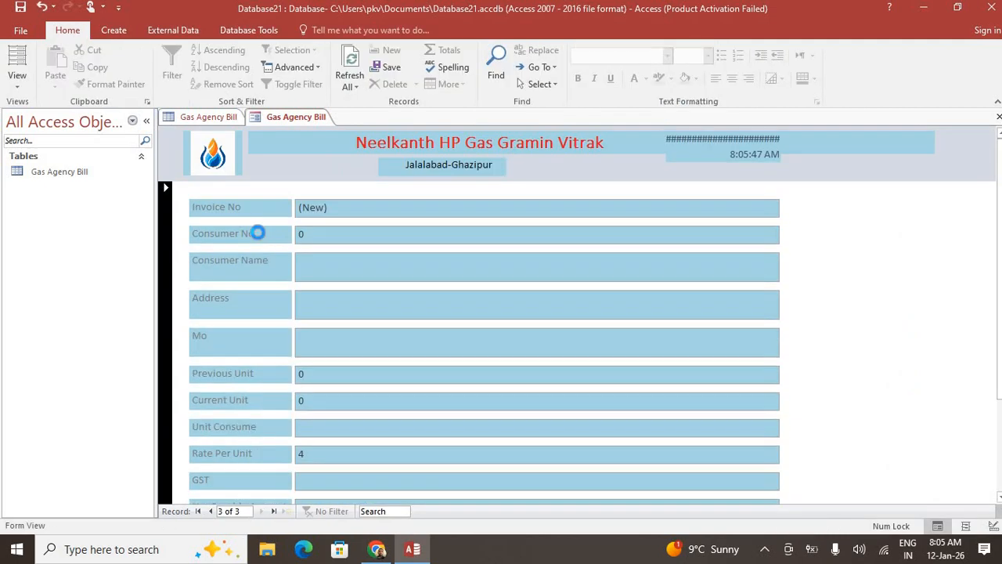
{"action": "key", "text": "ctrl+n"}
{"action": "left_click", "coordinate": [207, 248]}
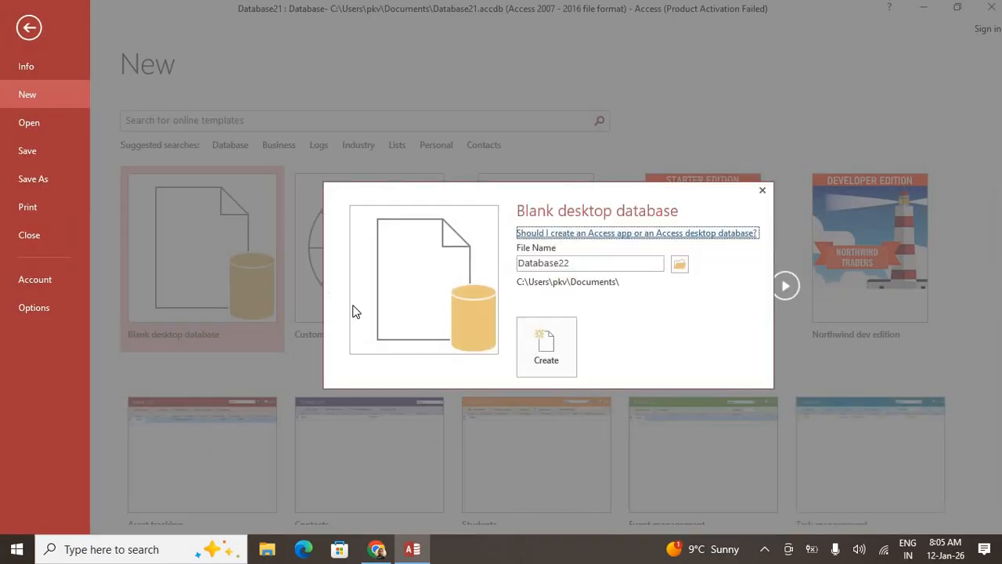
{"action": "left_click", "coordinate": [545, 350]}
{"action": "left_click", "coordinate": [448, 313]}
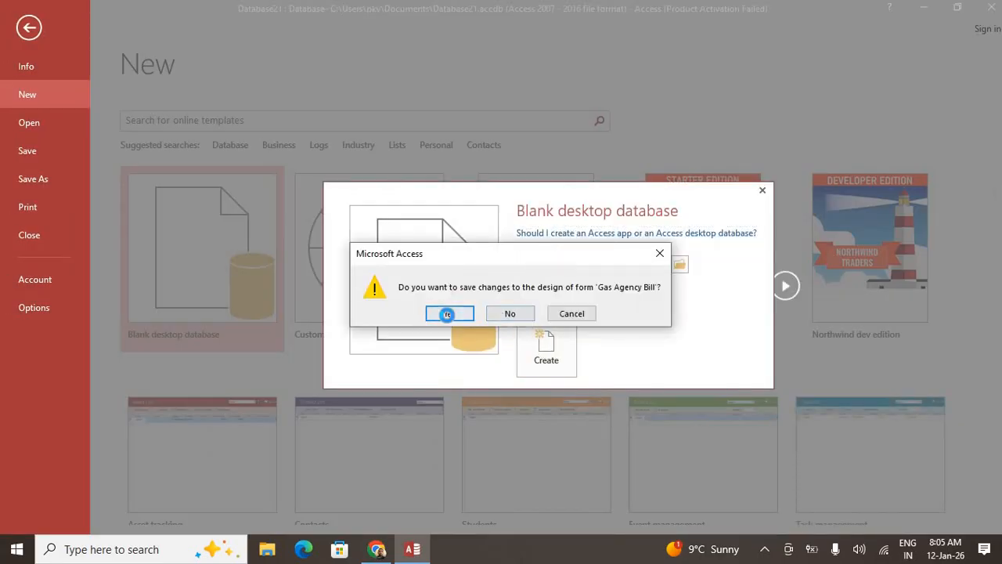
{"action": "left_click", "coordinate": [500, 220]}
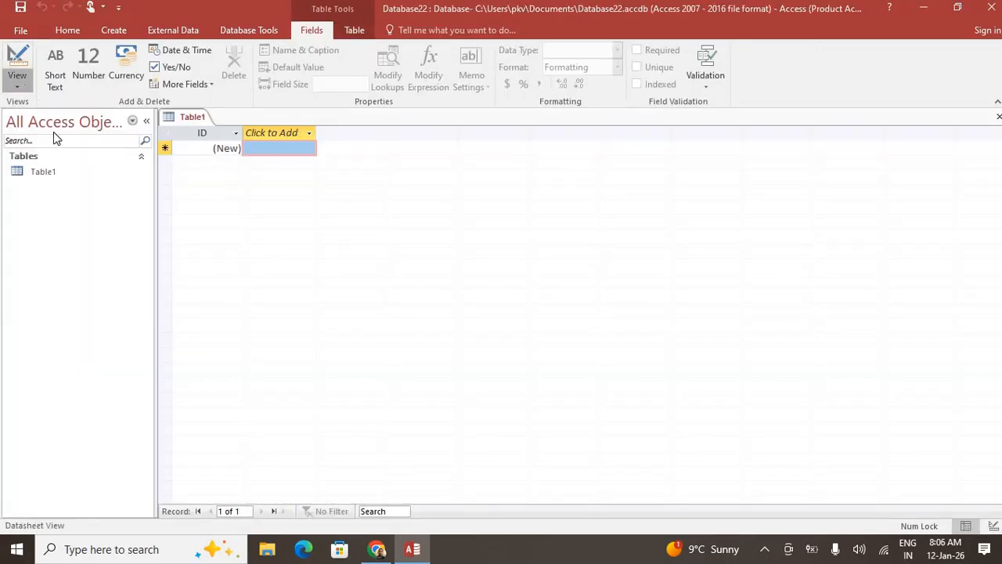
Save the new table as Table1 in Design View and add a Short Text field 'Pan No' below ID
{"action": "left_click", "coordinate": [17, 80]}
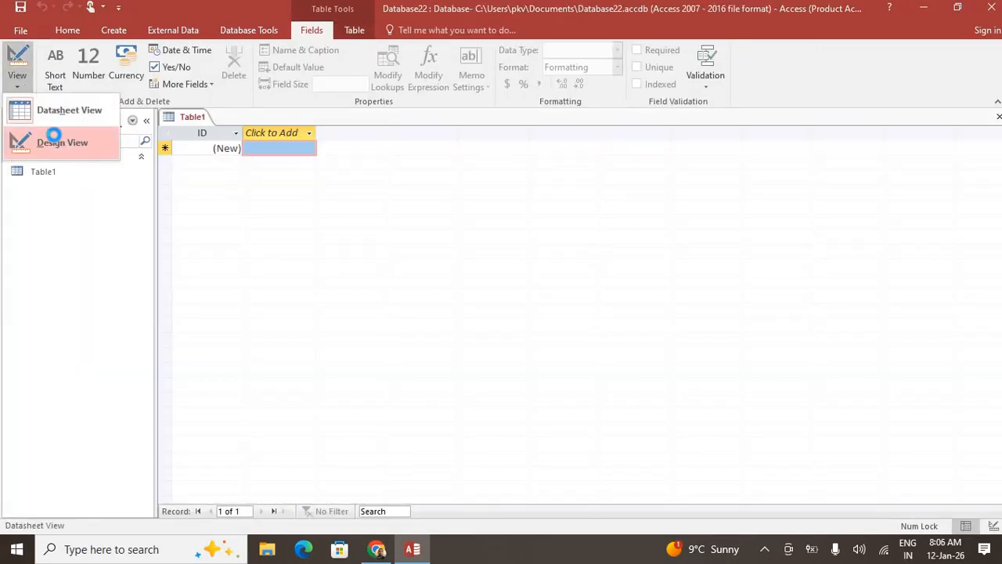
{"action": "left_click", "coordinate": [55, 140]}
{"action": "left_click", "coordinate": [494, 217]}
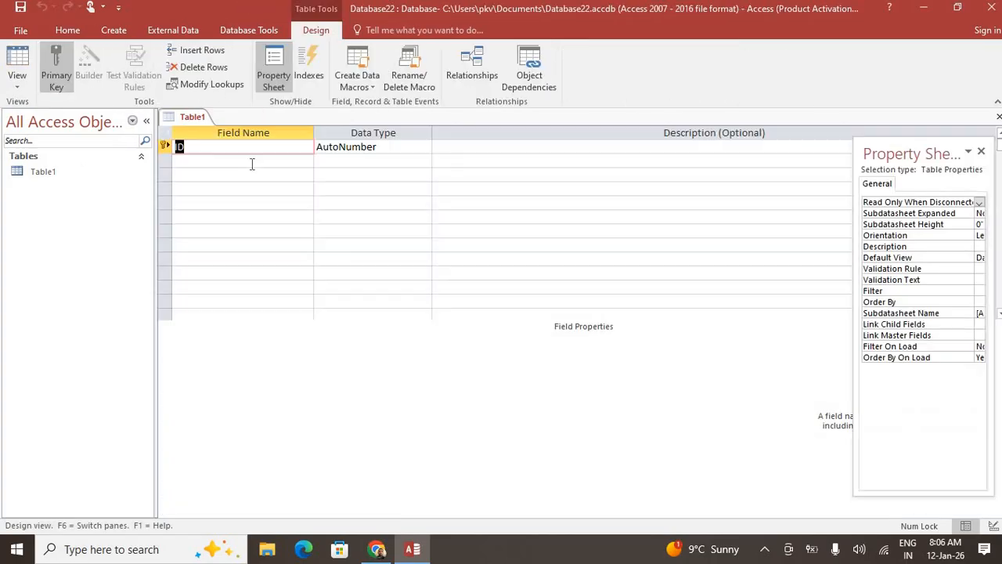
{"action": "left_click", "coordinate": [250, 161]}
{"action": "type", "text": "Pan No"}
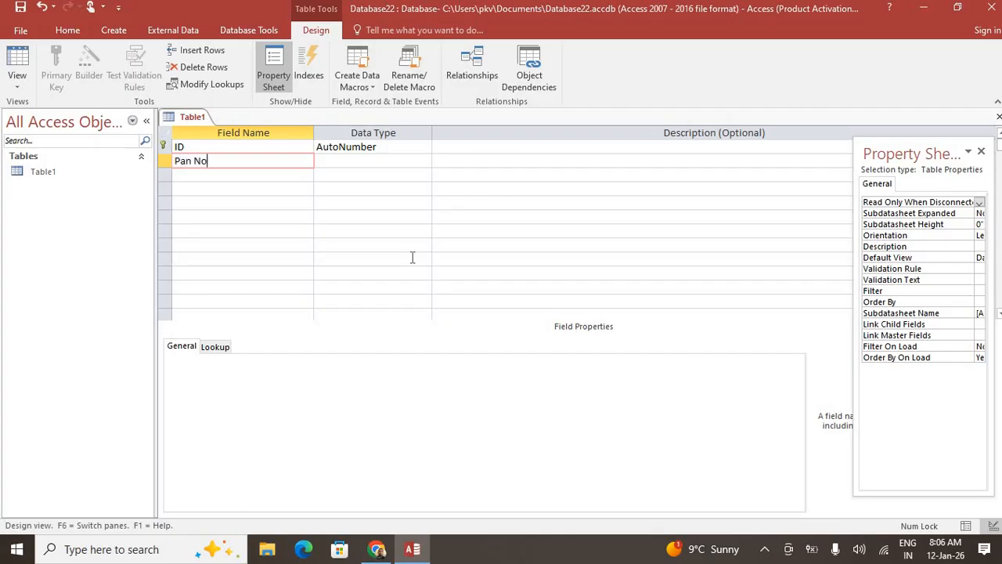
{"action": "key", "text": "Tab"}
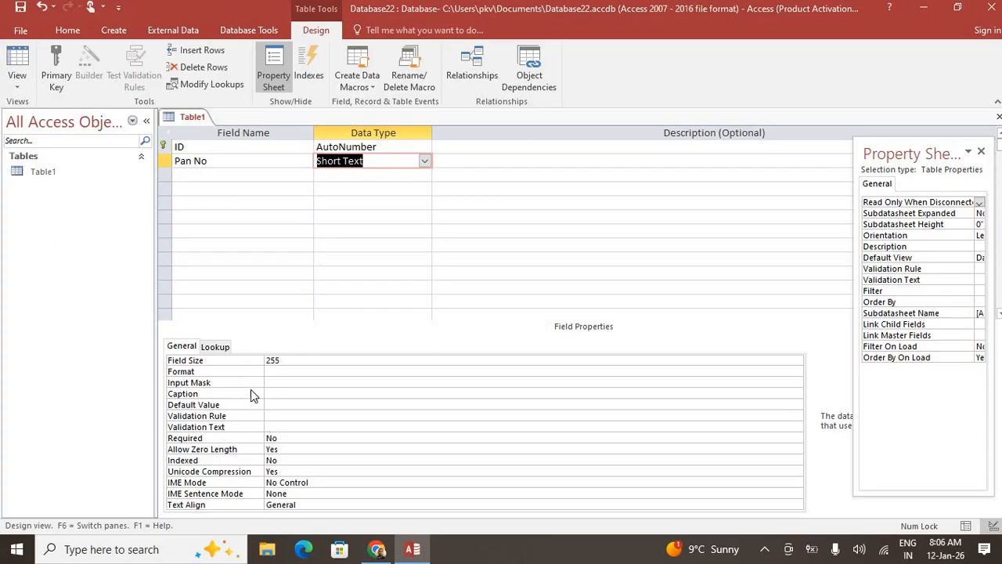
{"action": "left_click", "coordinate": [275, 381]}
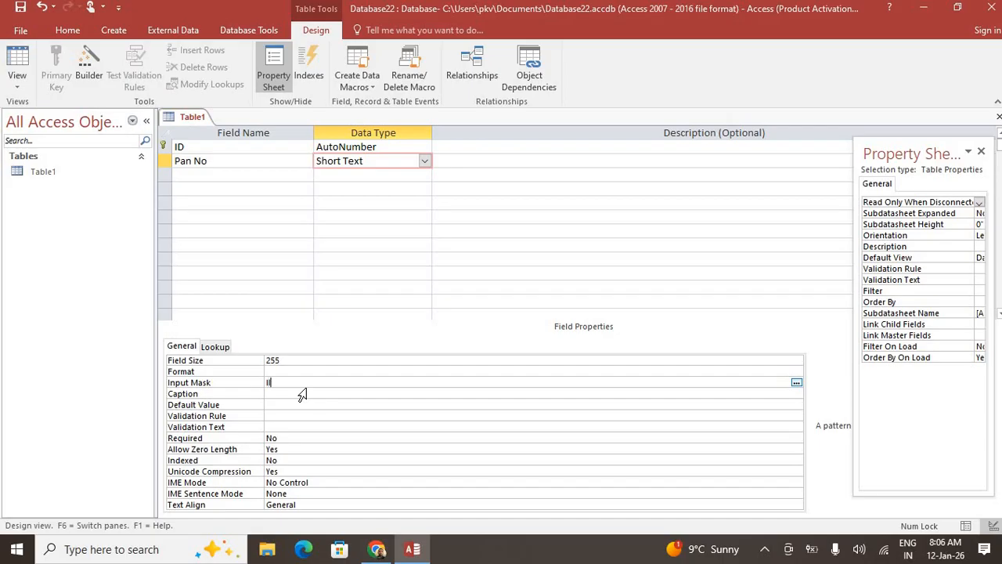
Enter LLLLL0000L in capitals as the Pan No field's input mask
{"action": "key", "text": "Caps_Lock"}
{"action": "type", "text": "LLLLL"}
{"action": "type", "text": "0000"}
{"action": "type", "text": "L"}
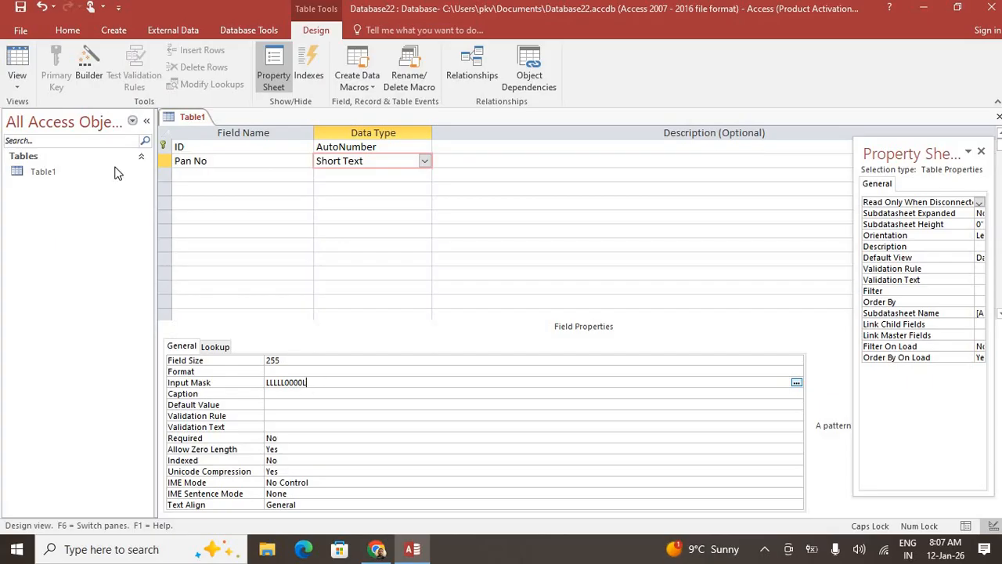
Switch Table1 to Datasheet View from the View menu, bringing up the save prompt
{"action": "left_click", "coordinate": [17, 85]}
{"action": "left_click", "coordinate": [79, 144]}
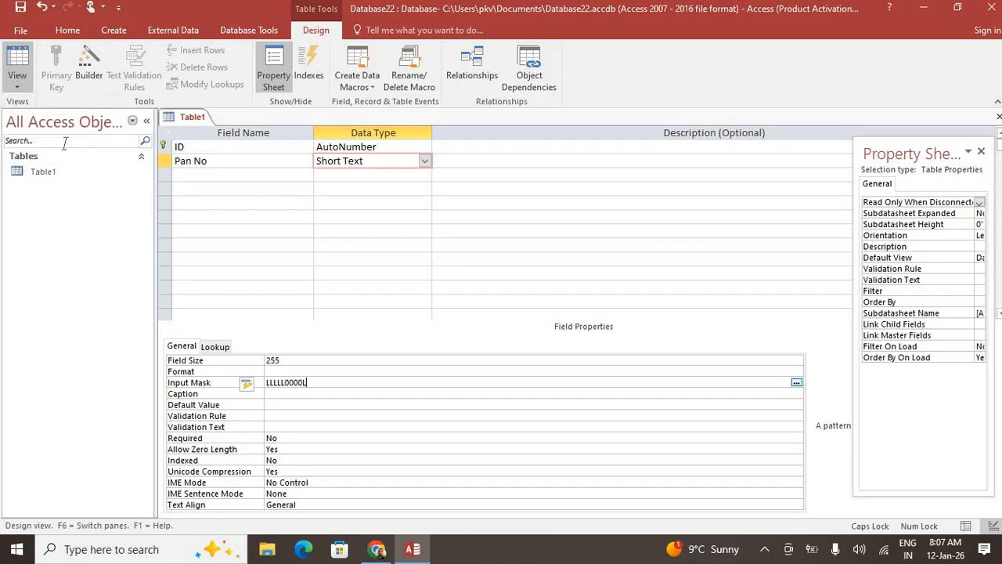
{"action": "left_click", "coordinate": [18, 90]}
{"action": "left_click", "coordinate": [53, 114]}
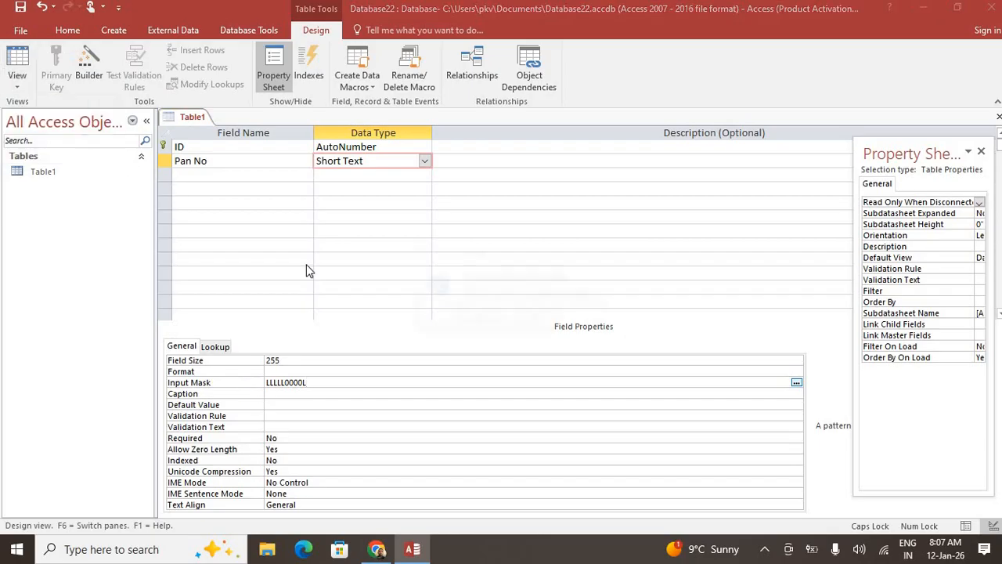
Save Table1 and enter DSFDS4545F as the first record's Pan No
{"action": "left_click", "coordinate": [474, 317]}
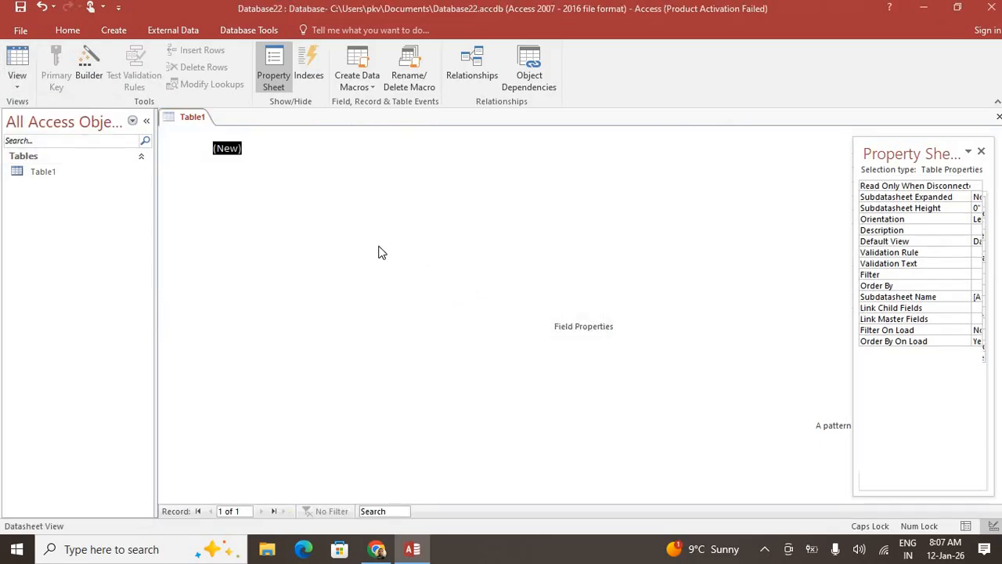
{"action": "key", "text": "Tab"}
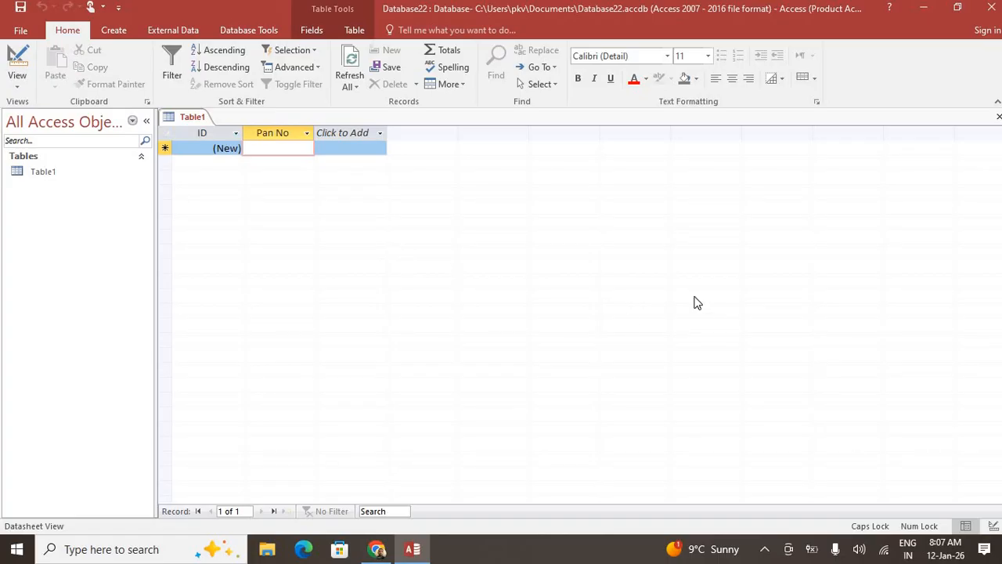
{"action": "type", "text": "DSFDS"}
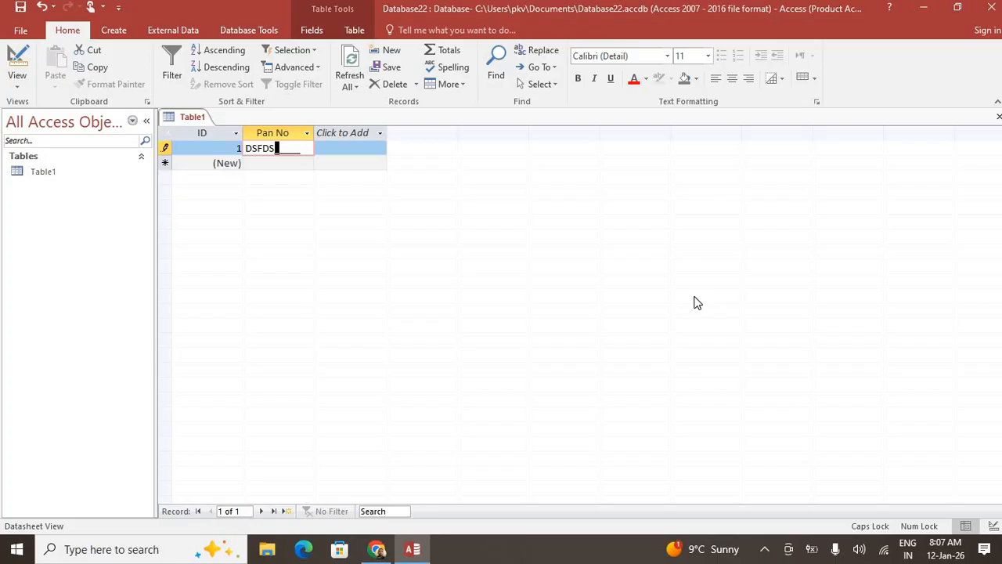
{"action": "type", "text": "4545F"}
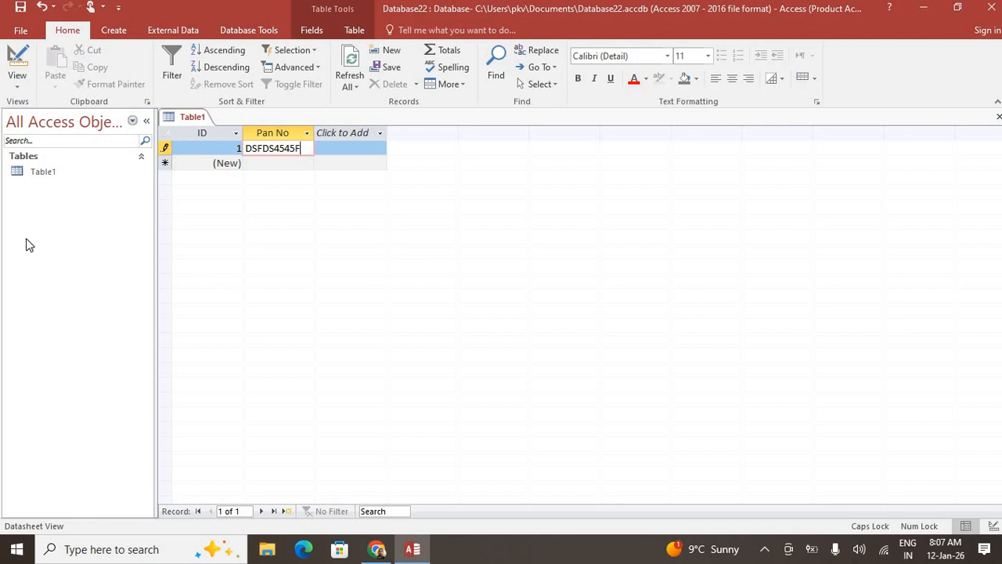
Switch Table1 to Design View and then back to Datasheet View
{"action": "left_click", "coordinate": [27, 89]}
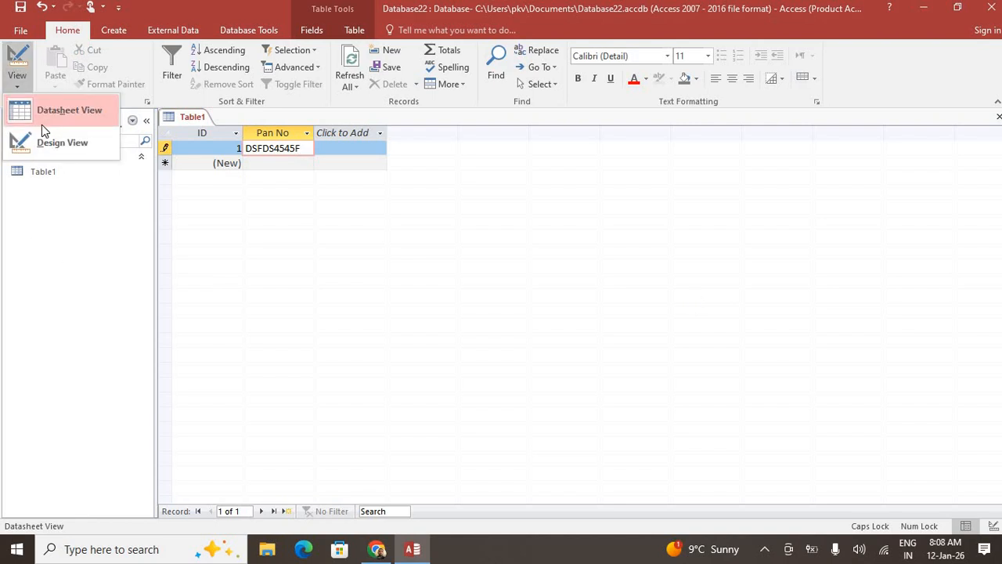
{"action": "left_click", "coordinate": [79, 143]}
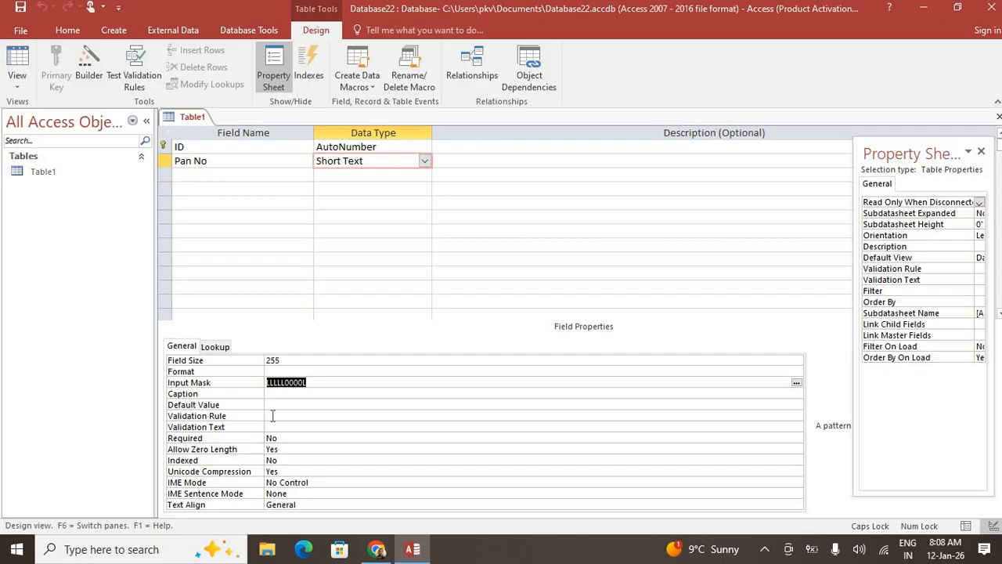
{"action": "left_click", "coordinate": [10, 51]}
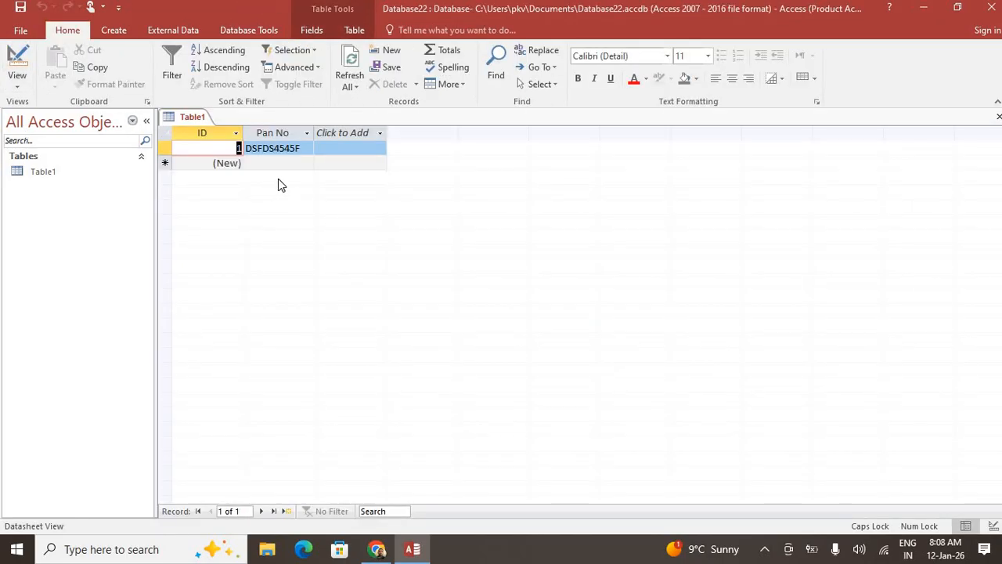
Retype the first Pan No in lowercase as ssadd6565s, dismissing the incomplete-mask error, then return to Design View
{"action": "key", "text": "Caps_Lock"}
{"action": "key", "text": "Tab"}
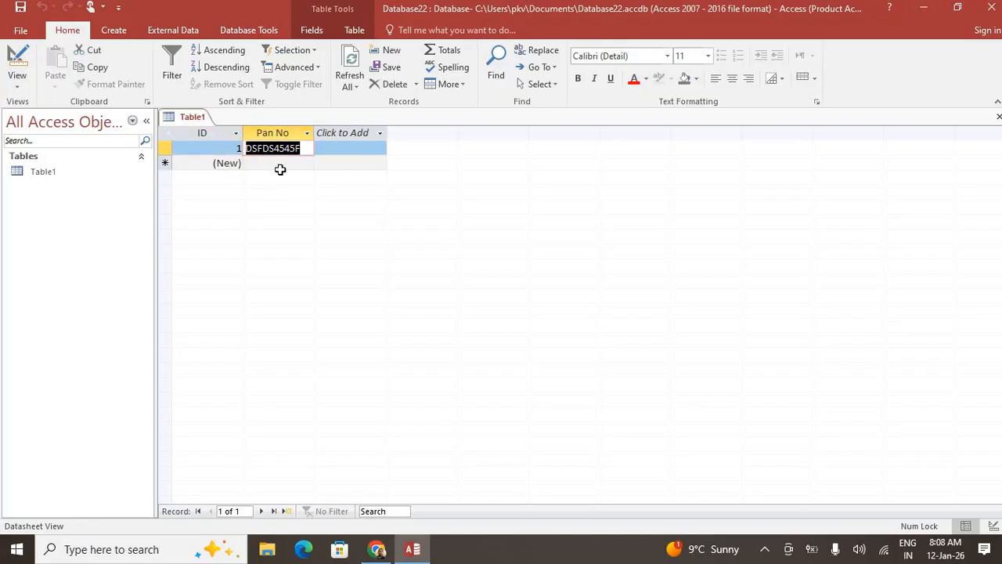
{"action": "type", "text": "ssadd"}
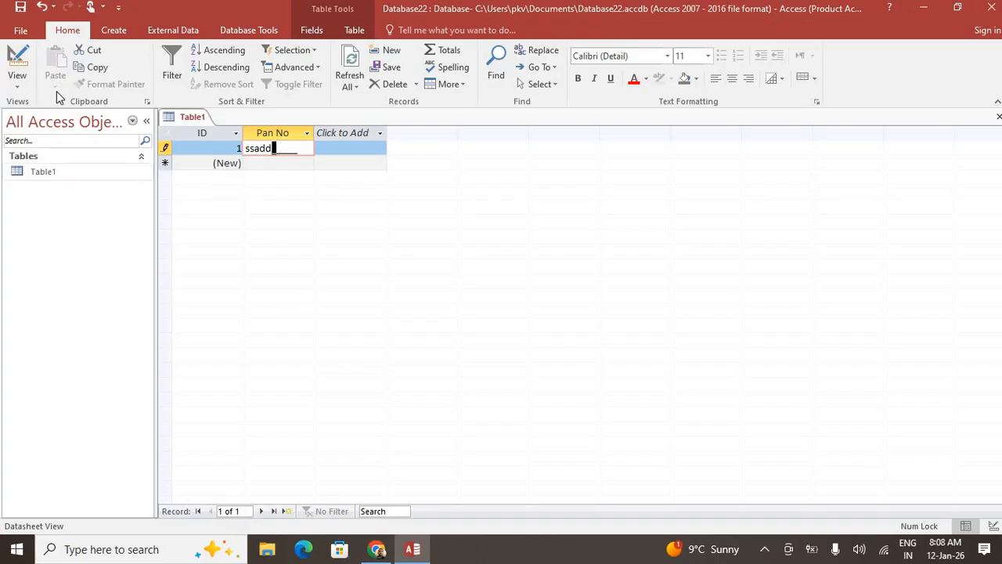
{"action": "left_click", "coordinate": [21, 61]}
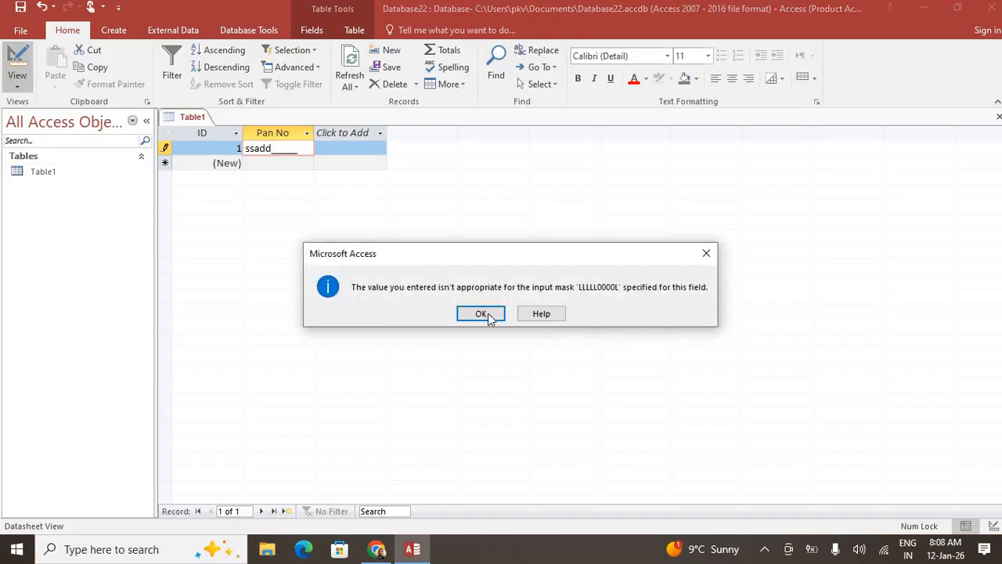
{"action": "left_click", "coordinate": [488, 313]}
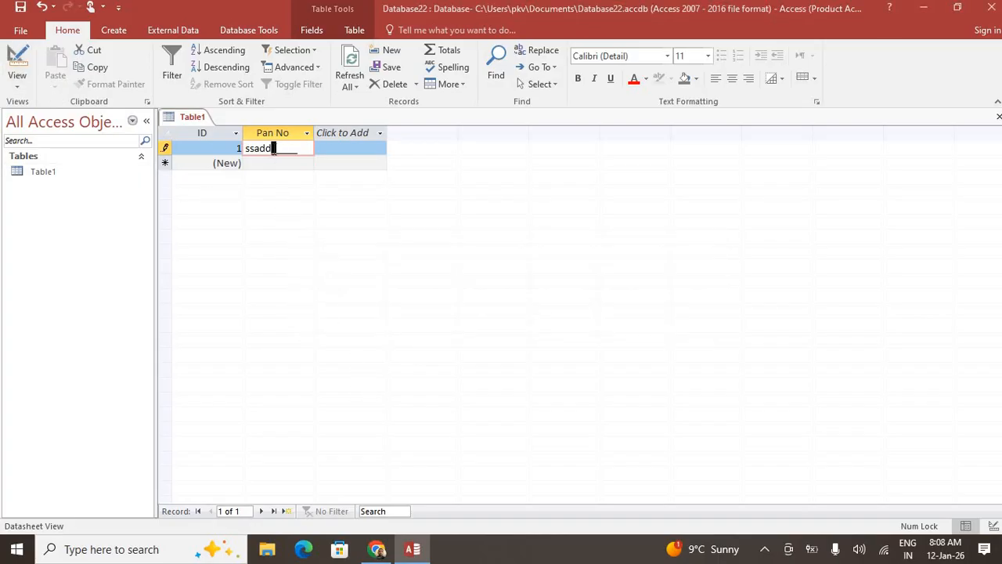
{"action": "type", "text": "6565s"}
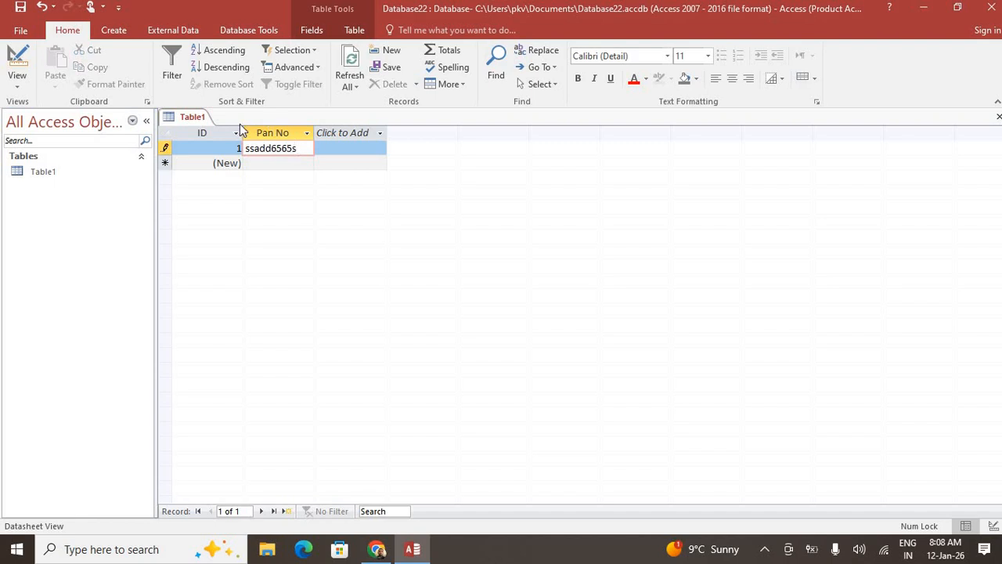
{"action": "left_click", "coordinate": [5, 47]}
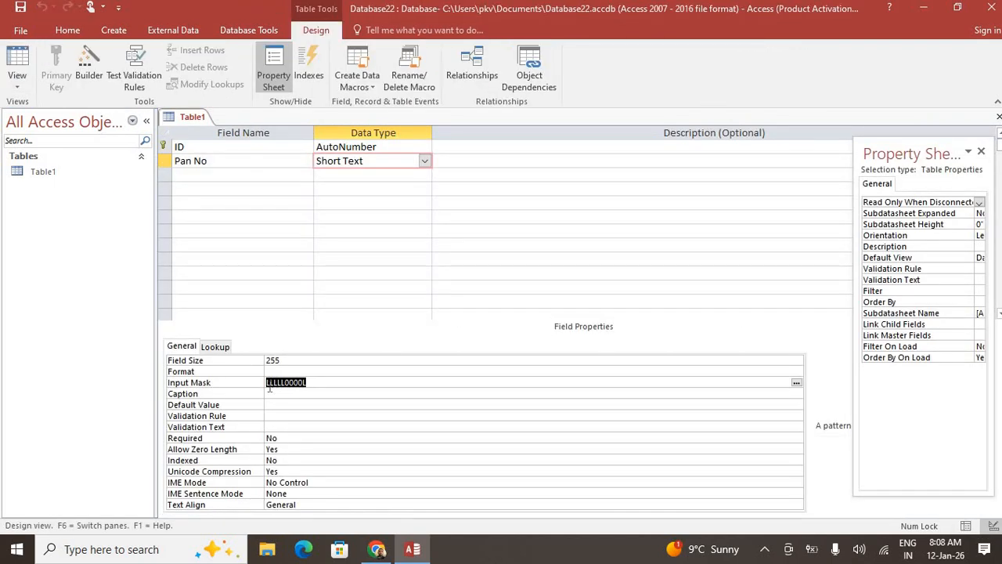
Prefix the Pan No input mask with > to make it >LLLLL0000L, and save Table1
{"action": "left_click", "coordinate": [268, 382]}
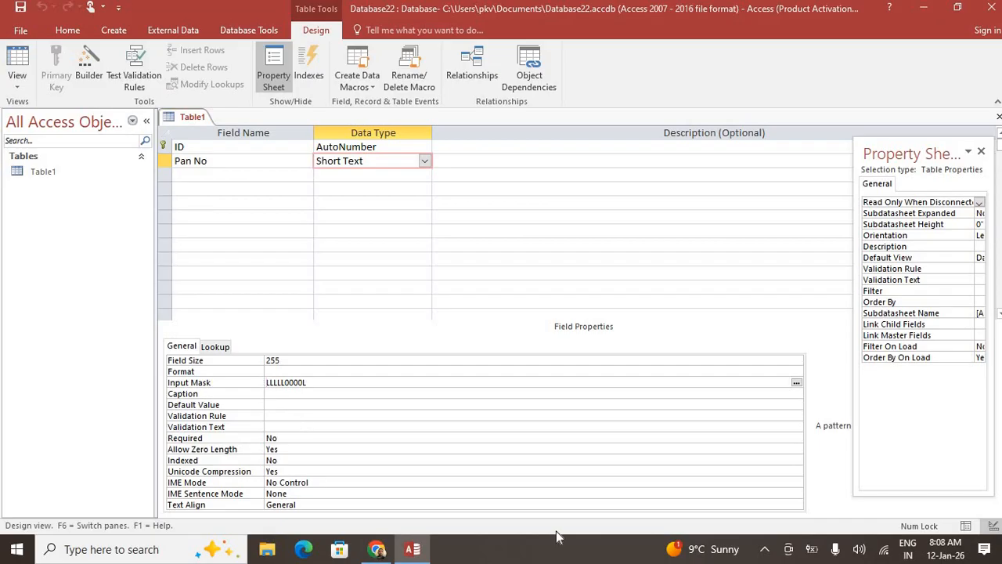
{"action": "type", "text": ">"}
{"action": "left_click", "coordinate": [17, 64]}
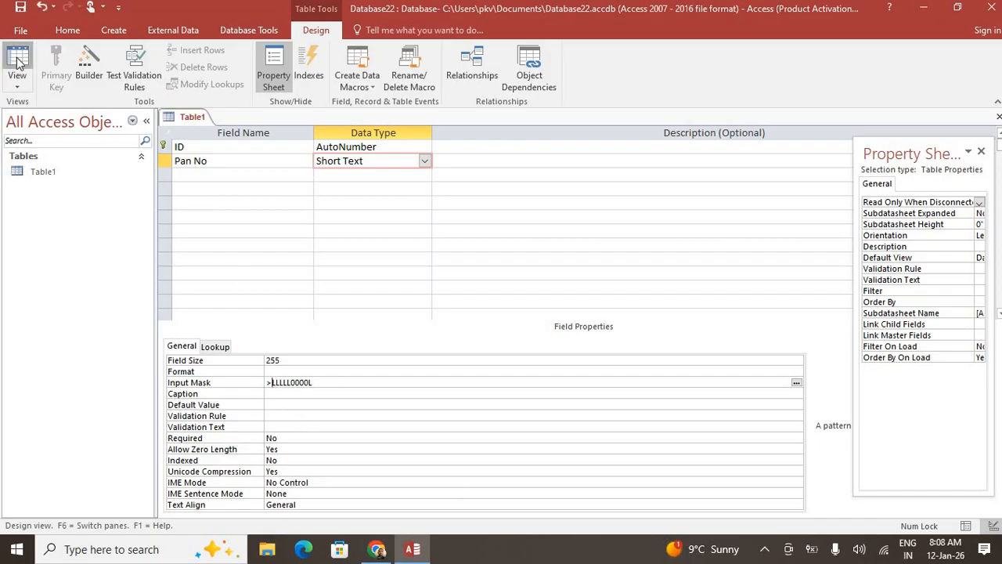
{"action": "left_click", "coordinate": [478, 317]}
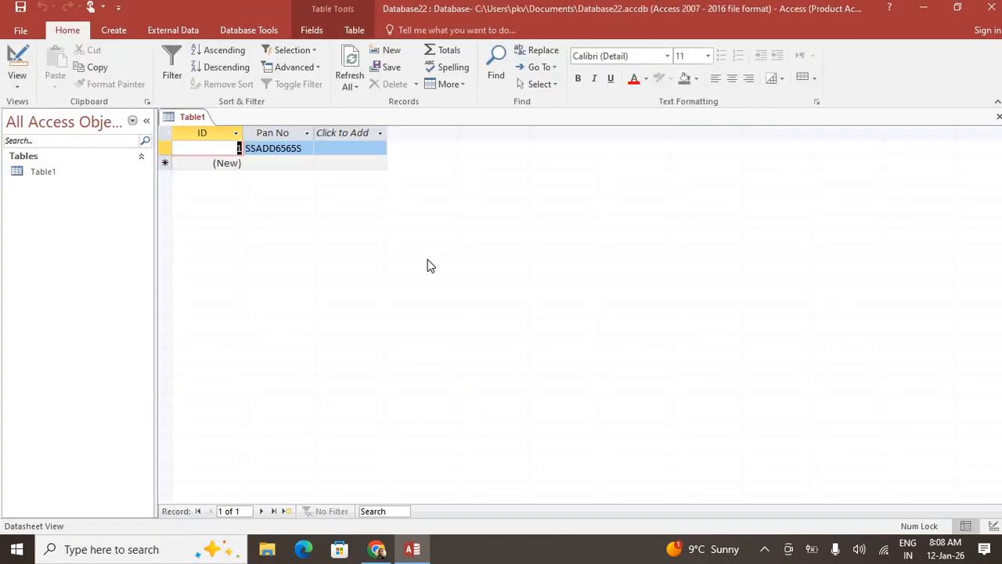
Enter DSFDF5454S as the first record's Pan No, then return to Design View
{"action": "key", "text": "Caps_Lock"}
{"action": "key", "text": "Tab"}
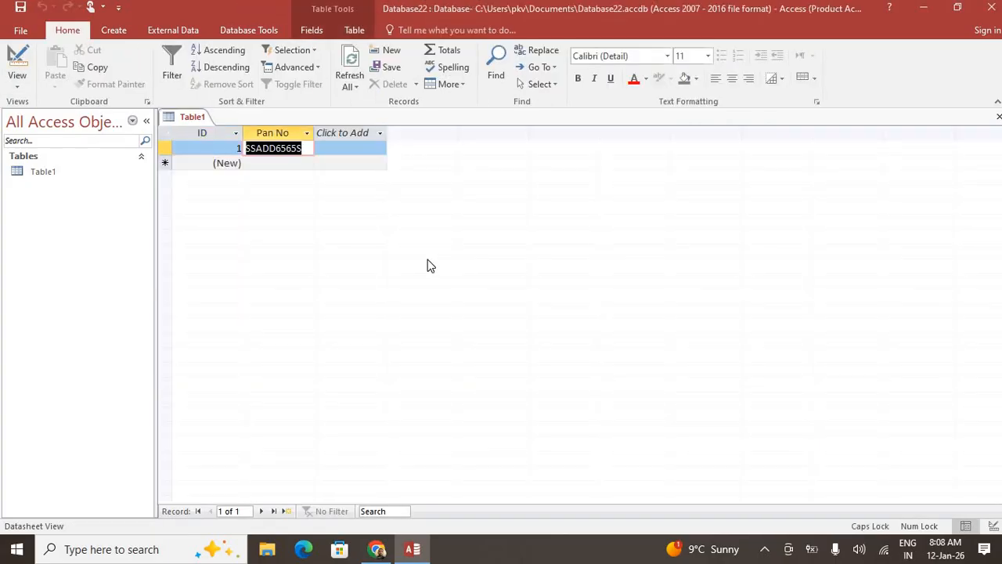
{"action": "type", "text": "DSFFD"}
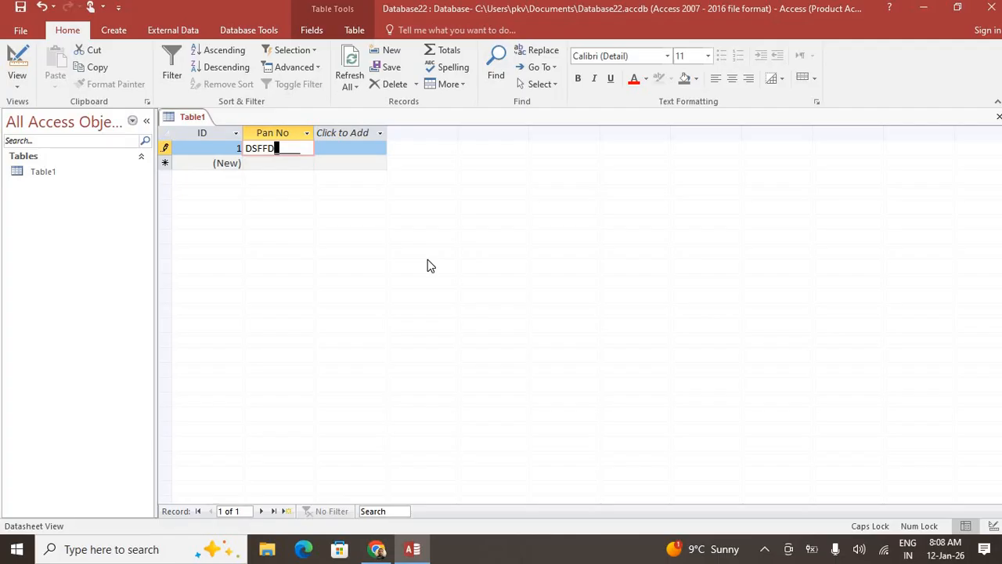
{"action": "key", "text": "Caps_Lock"}
{"action": "key", "text": "BackSpace"}
{"action": "type", "text": "SFDF5454S"}
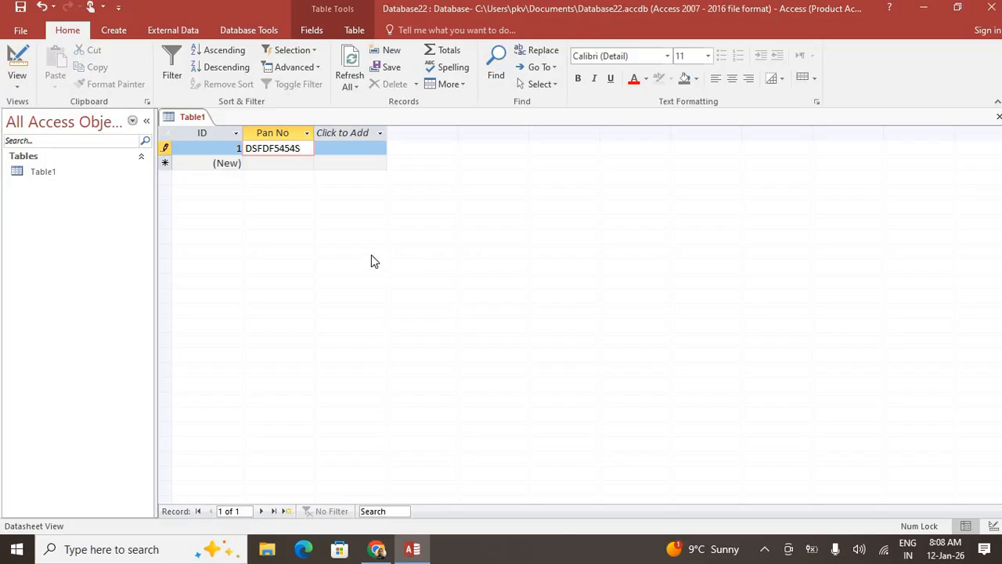
{"action": "left_click", "coordinate": [17, 80]}
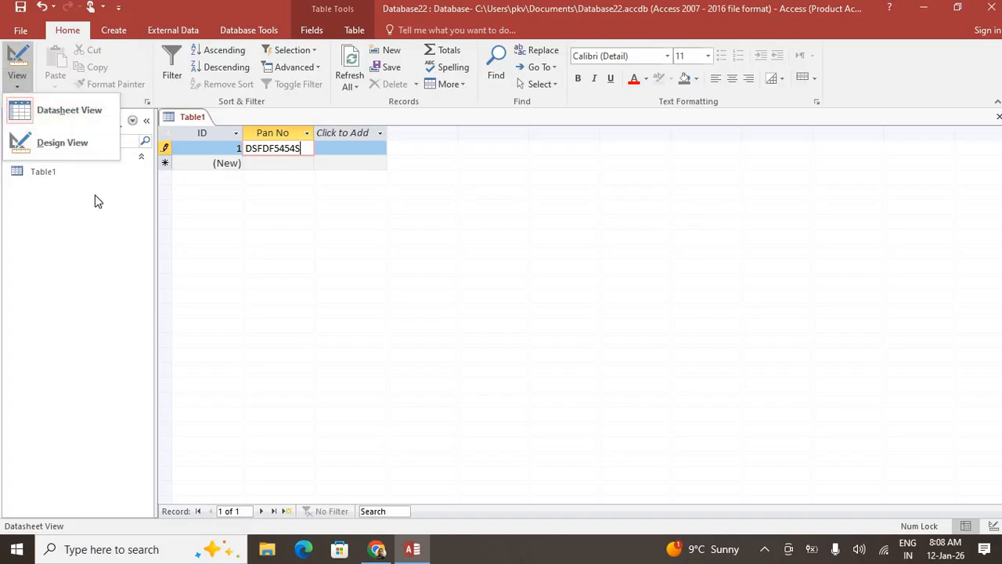
{"action": "left_click", "coordinate": [69, 141]}
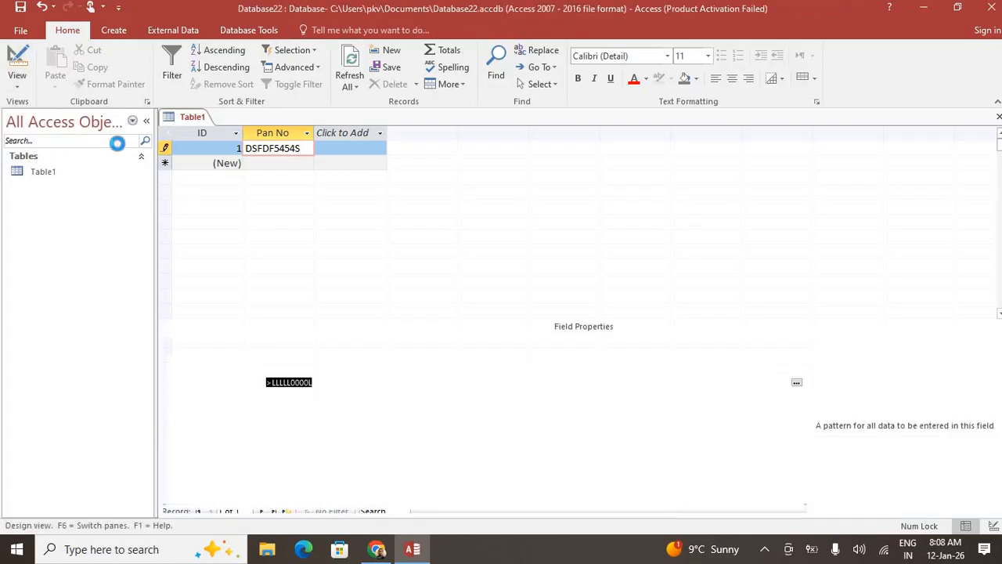